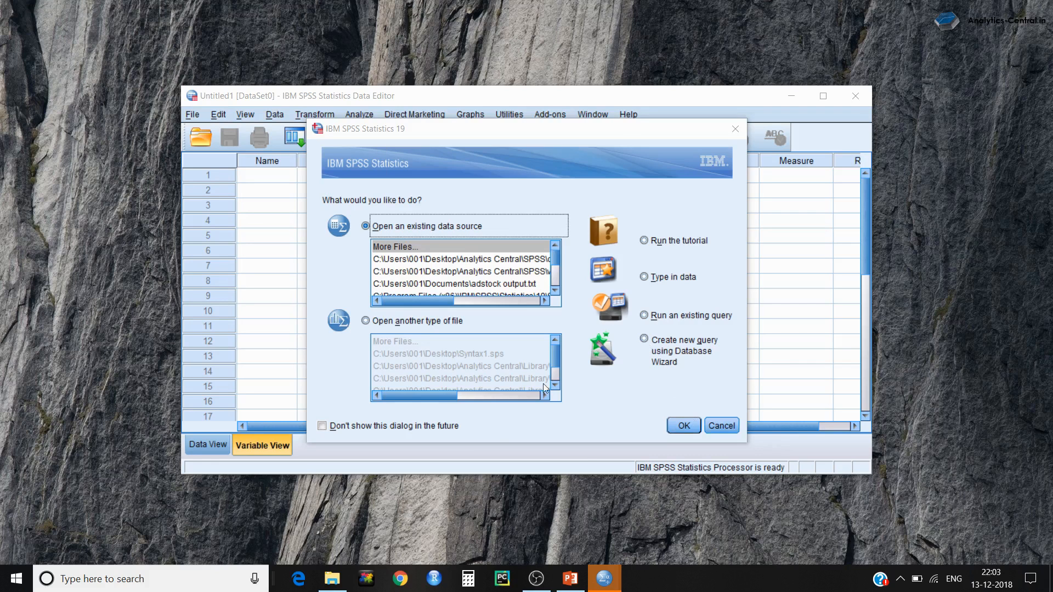
Step: Dismiss the startup dialog without opening a file and maximize the empty data editor window
{"action": "left_click", "coordinate": [713, 425]}
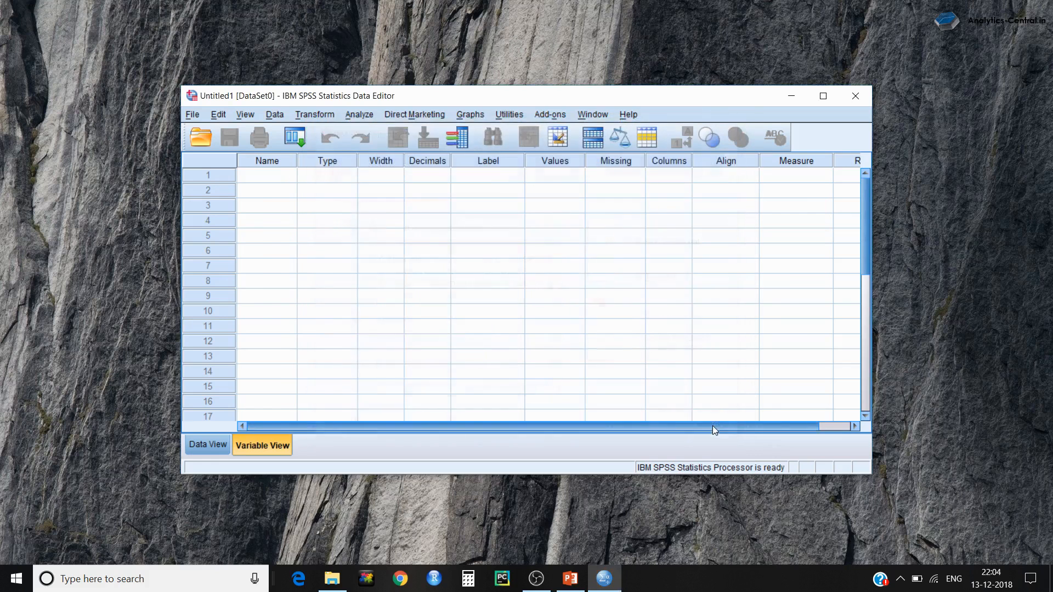
{"action": "left_click", "coordinate": [823, 96]}
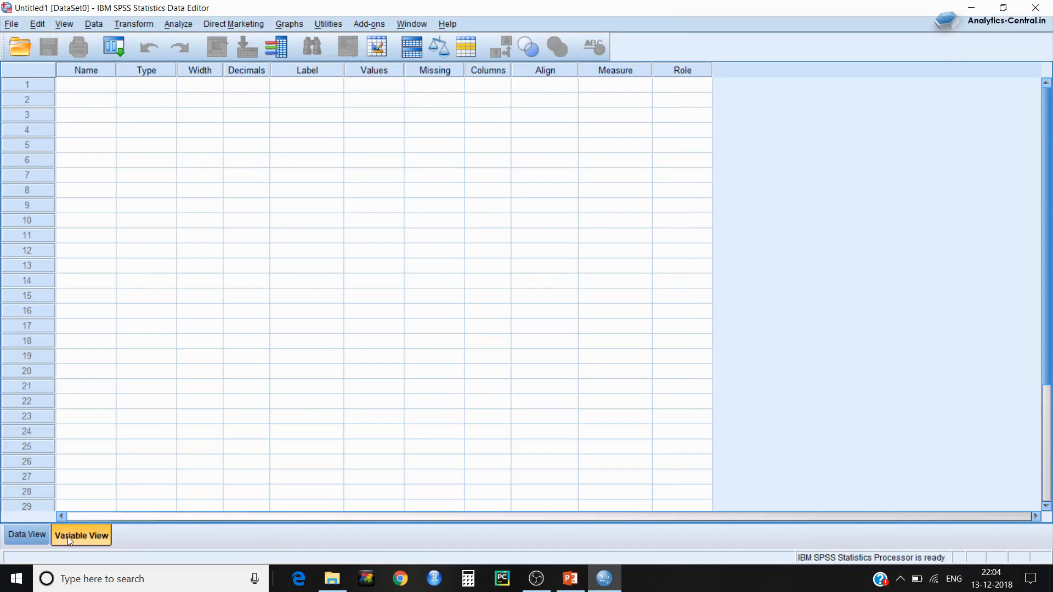
Step: Compare the empty Data View and Variable View layouts, finishing in the Data View
{"action": "left_click", "coordinate": [21, 535]}
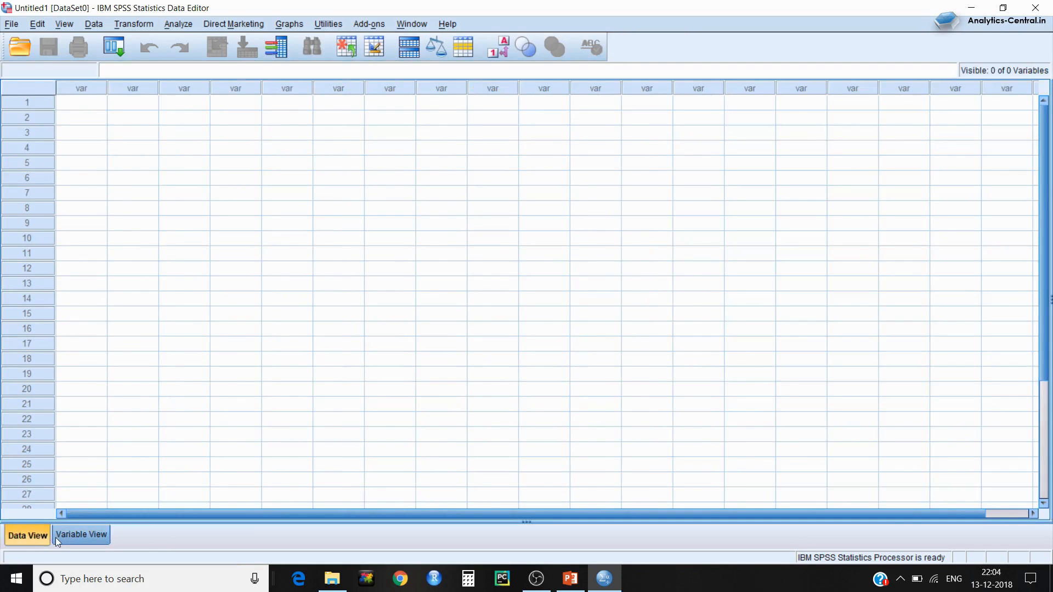
{"action": "left_click", "coordinate": [56, 535]}
{"action": "left_click", "coordinate": [12, 536]}
{"action": "left_click", "coordinate": [67, 538]}
{"action": "left_click", "coordinate": [35, 535]}
Step: Open bankloan.sav from the SPSS folder under Analytics Central on the Desktop and maximize its data window
{"action": "left_click", "coordinate": [12, 24]}
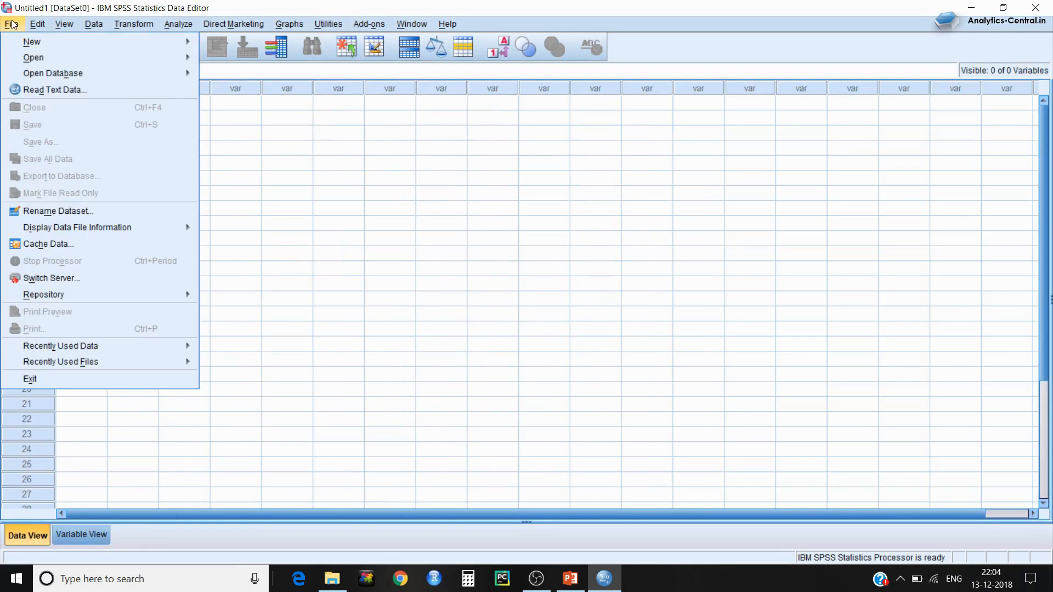
{"action": "mouse_move", "coordinate": [45, 57]}
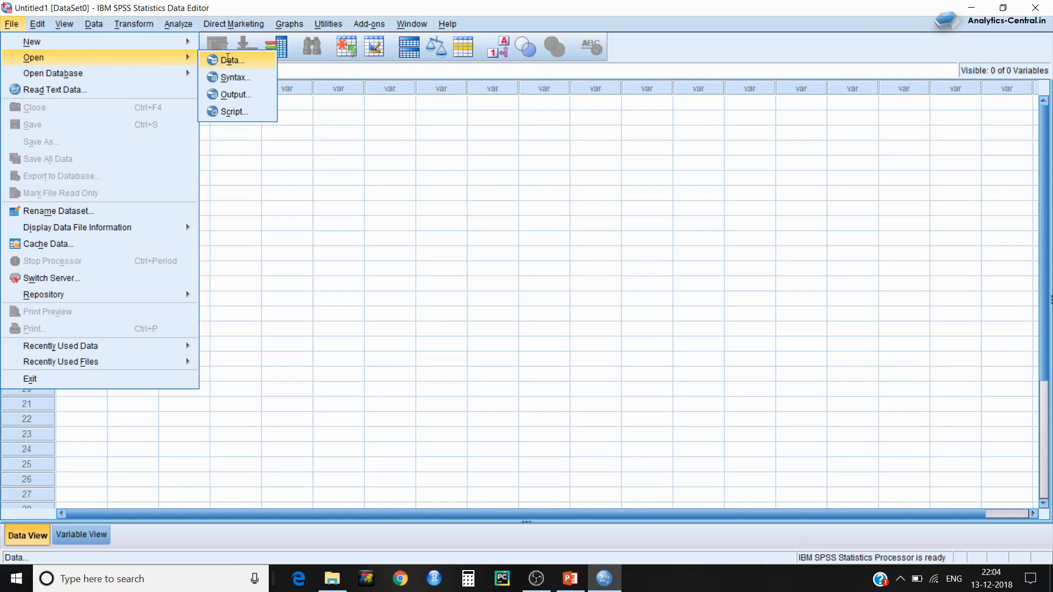
{"action": "left_click", "coordinate": [227, 59]}
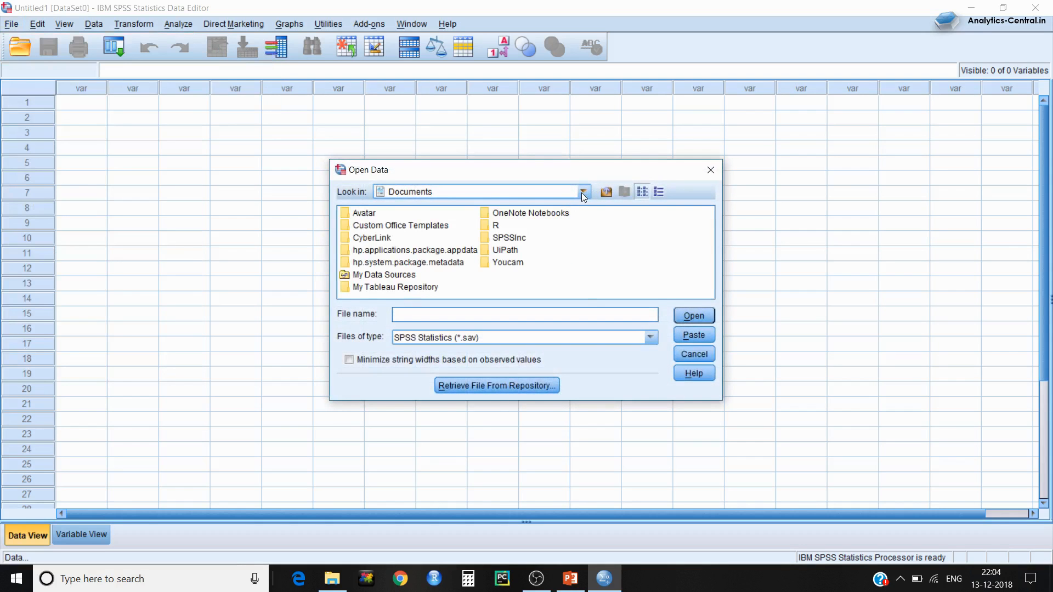
{"action": "left_click", "coordinate": [583, 192]}
{"action": "scroll", "coordinate": [585, 216], "scroll_direction": "up", "scroll_amount": 2}
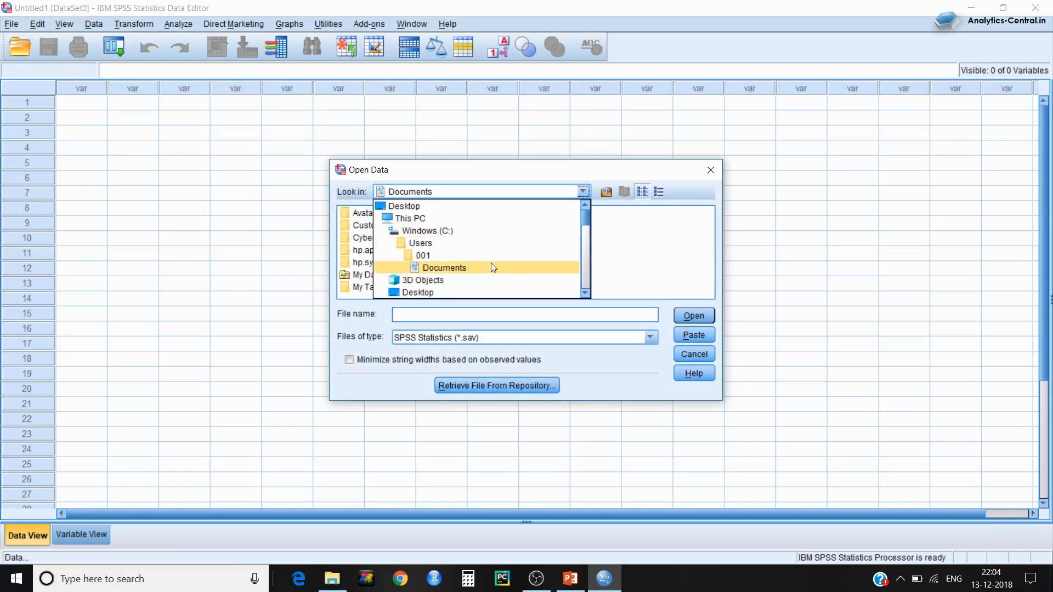
{"action": "left_click", "coordinate": [495, 291]}
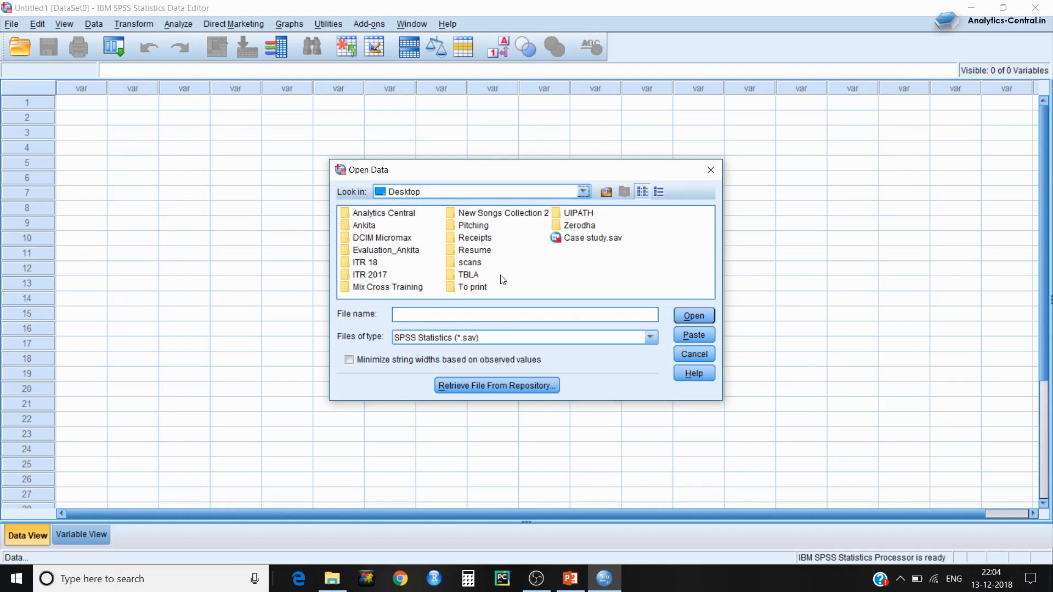
{"action": "double_click", "coordinate": [412, 223]}
{"action": "double_click", "coordinate": [365, 276]}
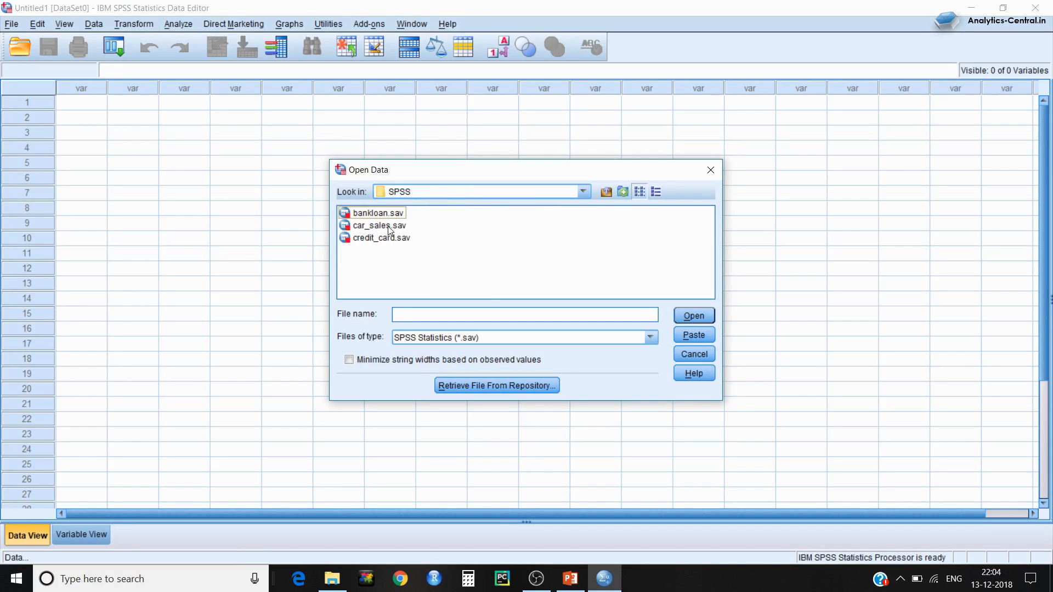
{"action": "left_click", "coordinate": [391, 214]}
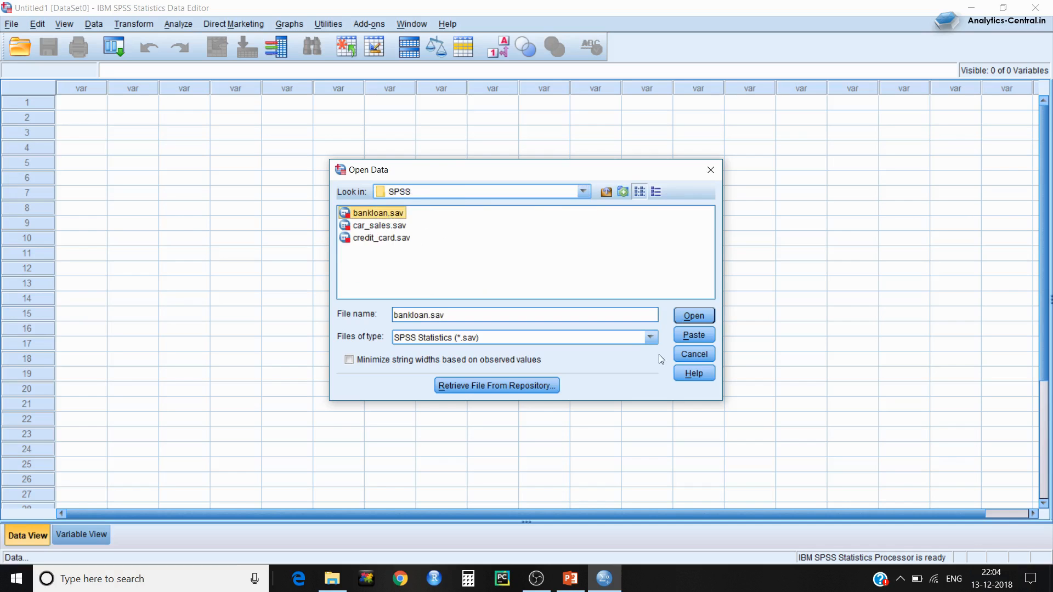
{"action": "left_click", "coordinate": [694, 317]}
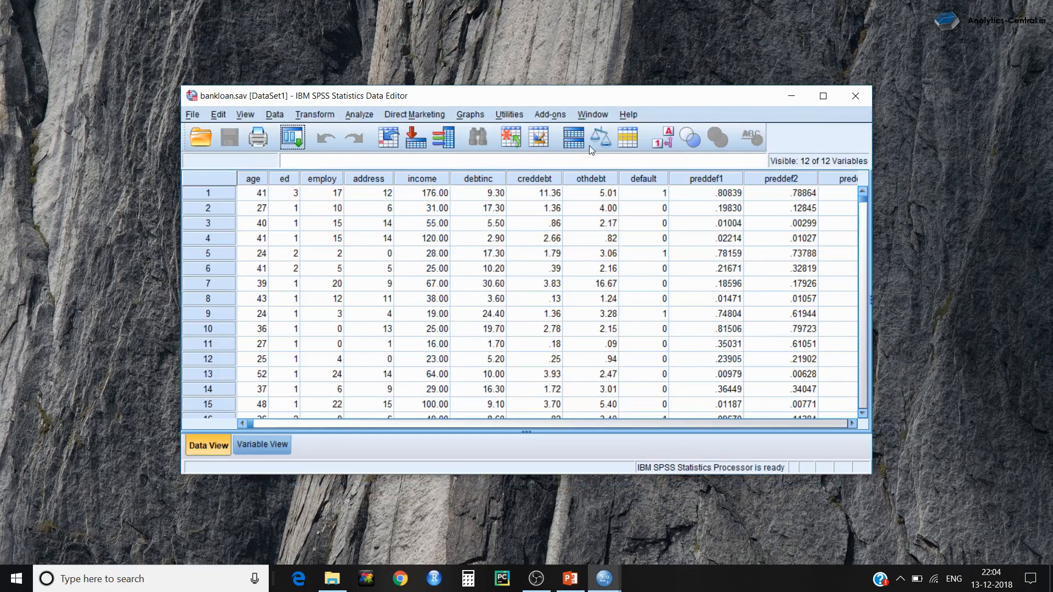
{"action": "left_click", "coordinate": [813, 101]}
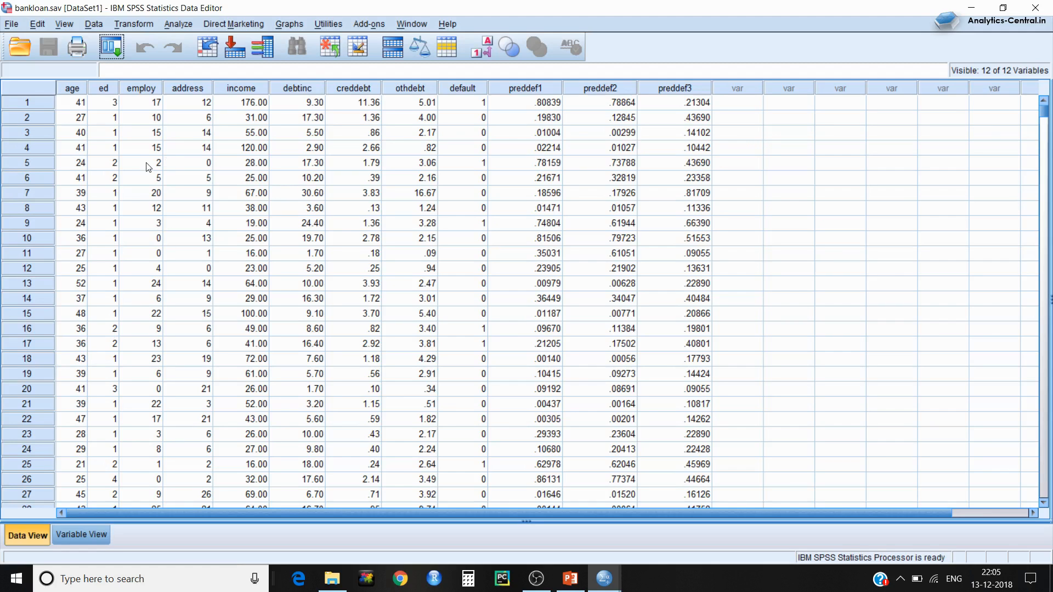
Step: Look through the bankloan cases in the Data View, including the values in the ed column
{"action": "left_click", "coordinate": [97, 119]}
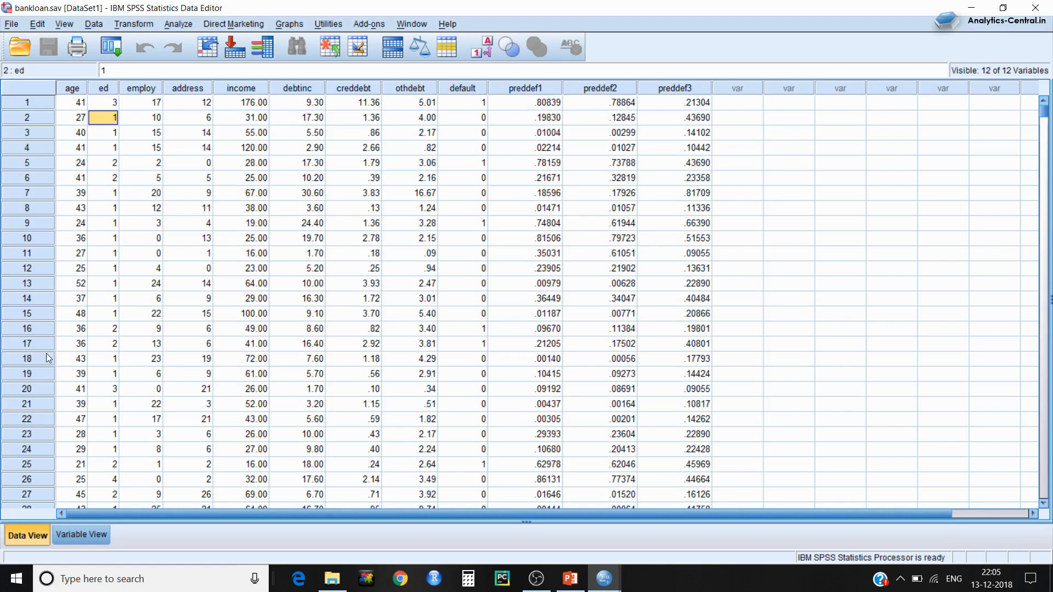
{"action": "scroll", "coordinate": [159, 357], "scroll_direction": "down", "scroll_amount": 16}
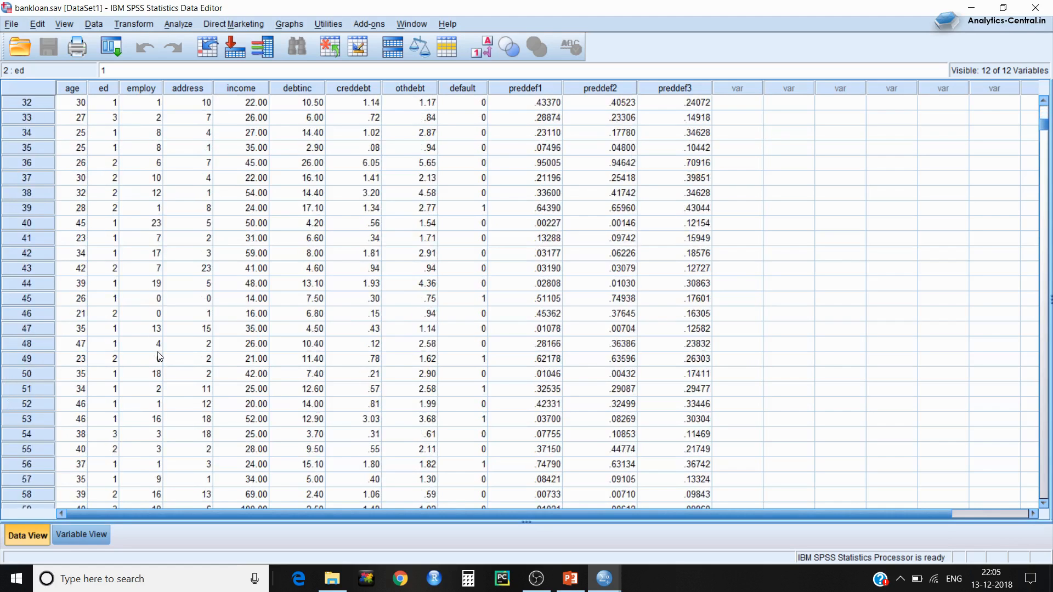
{"action": "scroll", "coordinate": [159, 358], "scroll_direction": "up", "scroll_amount": 16}
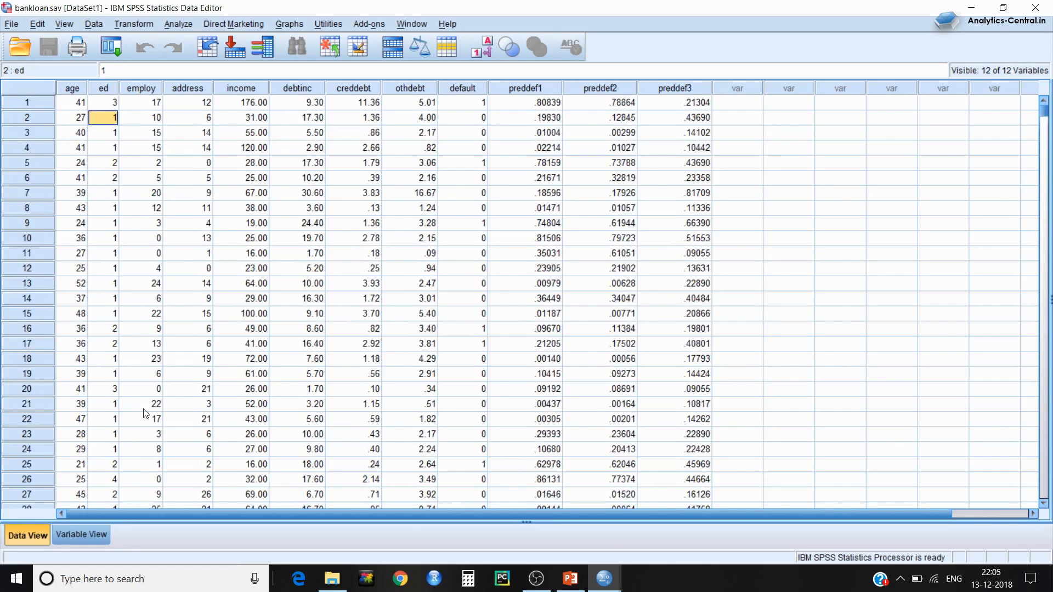
{"action": "left_click", "coordinate": [102, 300]}
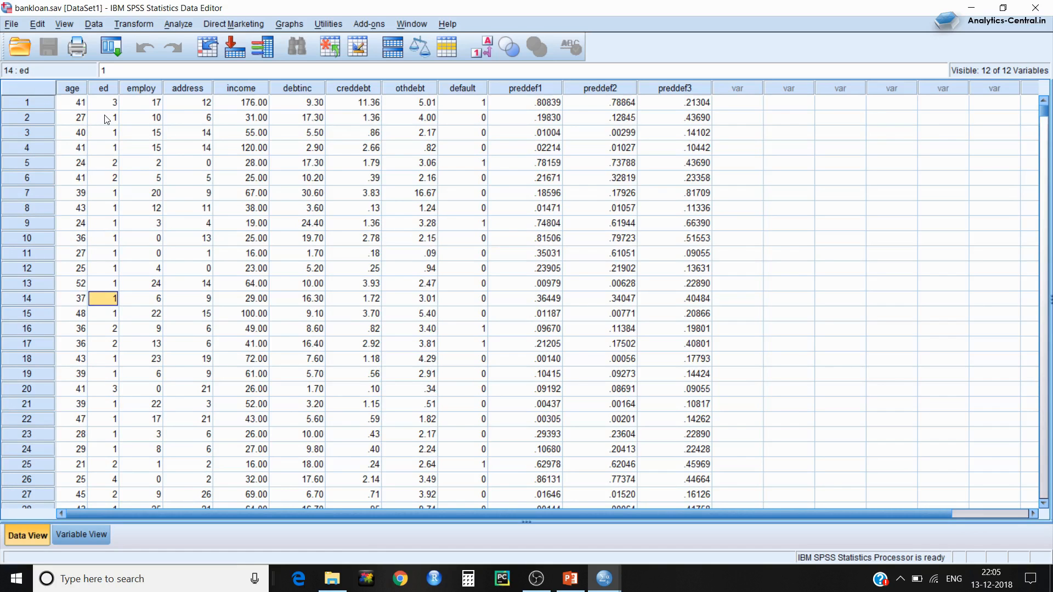
Step: Show the Variable View and highlight the definitions of all variables from age to preddef3, ending on the age name cell
{"action": "left_click", "coordinate": [85, 543]}
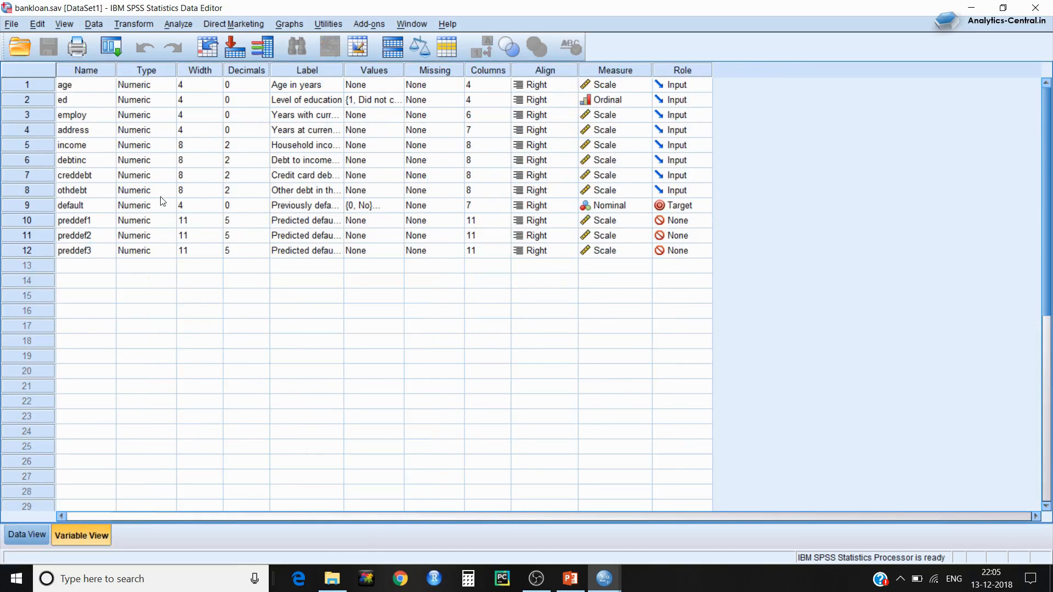
{"action": "left_click", "coordinate": [93, 83]}
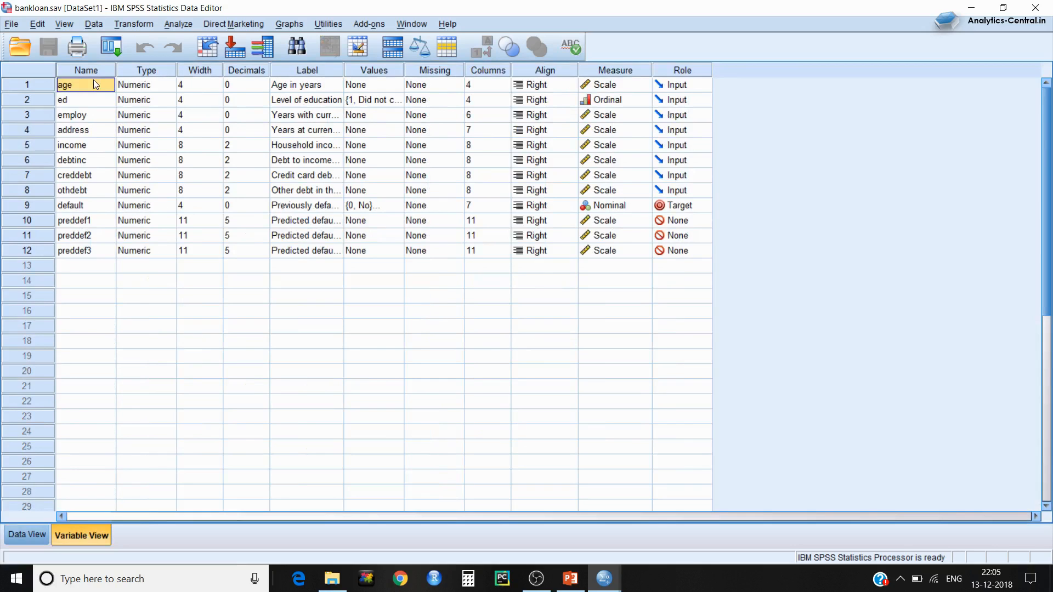
{"action": "key", "text": "shift+Down"}
{"action": "key", "text": "shift+Down"}
{"action": "key", "text": "shift+Down"}
{"action": "key", "text": "shift+Down"}
{"action": "key", "text": "shift+Down"}
{"action": "key", "text": "shift+Down"}
{"action": "key", "text": "shift+Down"}
{"action": "key", "text": "shift+Down"}
{"action": "key", "text": "shift+Down"}
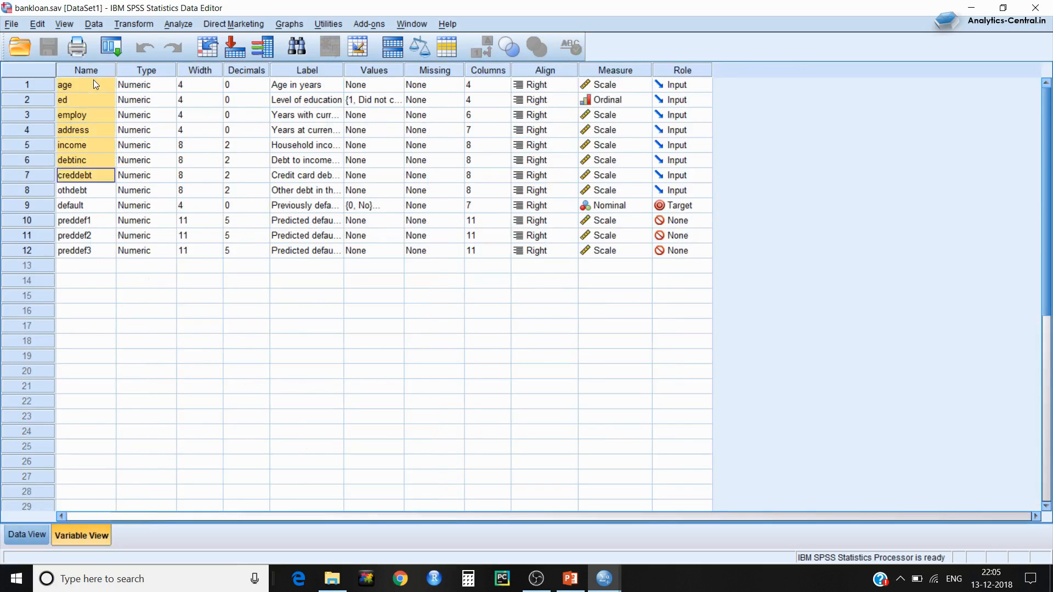
{"action": "key", "text": "shift+Down"}
{"action": "key", "text": "shift+Down"}
{"action": "key", "text": "shift+Right"}
{"action": "key", "text": "shift+Right"}
{"action": "key", "text": "shift+Right"}
{"action": "key", "text": "shift+Right"}
{"action": "key", "text": "shift+Right"}
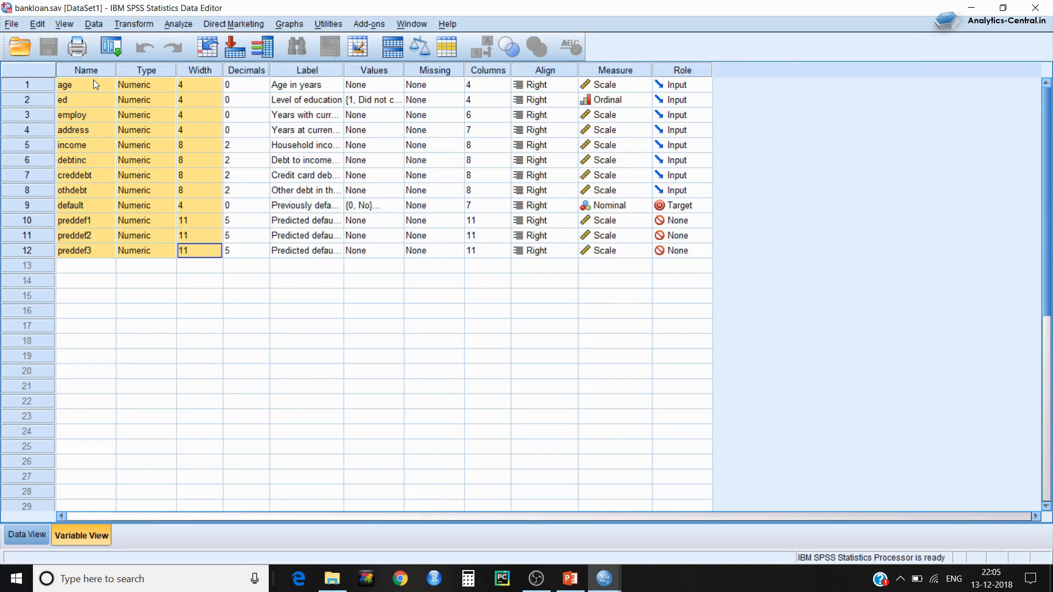
{"action": "key", "text": "shift+Right"}
{"action": "key", "text": "shift+Right"}
{"action": "key", "text": "shift+Right"}
{"action": "key", "text": "shift+Right"}
{"action": "key", "text": "shift+Right"}
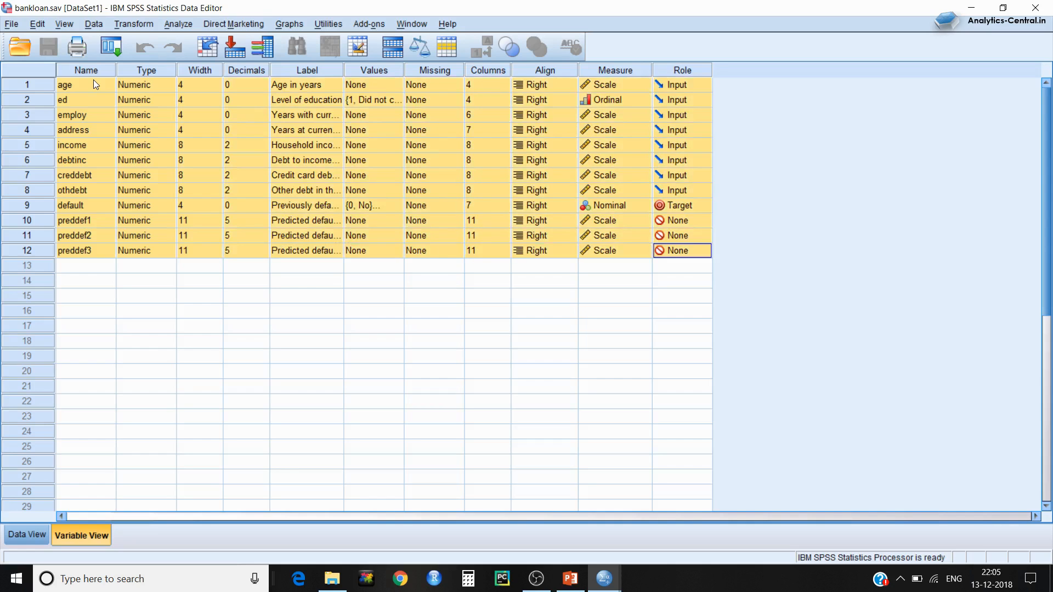
{"action": "key", "text": "Left"}
{"action": "key", "text": "Left"}
{"action": "key", "text": "Left"}
{"action": "key", "text": "Left"}
{"action": "key", "text": "Left"}
{"action": "key", "text": "Left"}
{"action": "key", "text": "Left"}
{"action": "key", "text": "Left"}
{"action": "key", "text": "Left"}
{"action": "key", "text": "Left"}
{"action": "key", "text": "Up"}
{"action": "key", "text": "Up"}
{"action": "key", "text": "Up"}
{"action": "key", "text": "Up"}
{"action": "key", "text": "Up"}
{"action": "key", "text": "Up"}
{"action": "key", "text": "Up"}
{"action": "key", "text": "Up"}
{"action": "key", "text": "Up"}
{"action": "key", "text": "Up"}
{"action": "key", "text": "Up"}
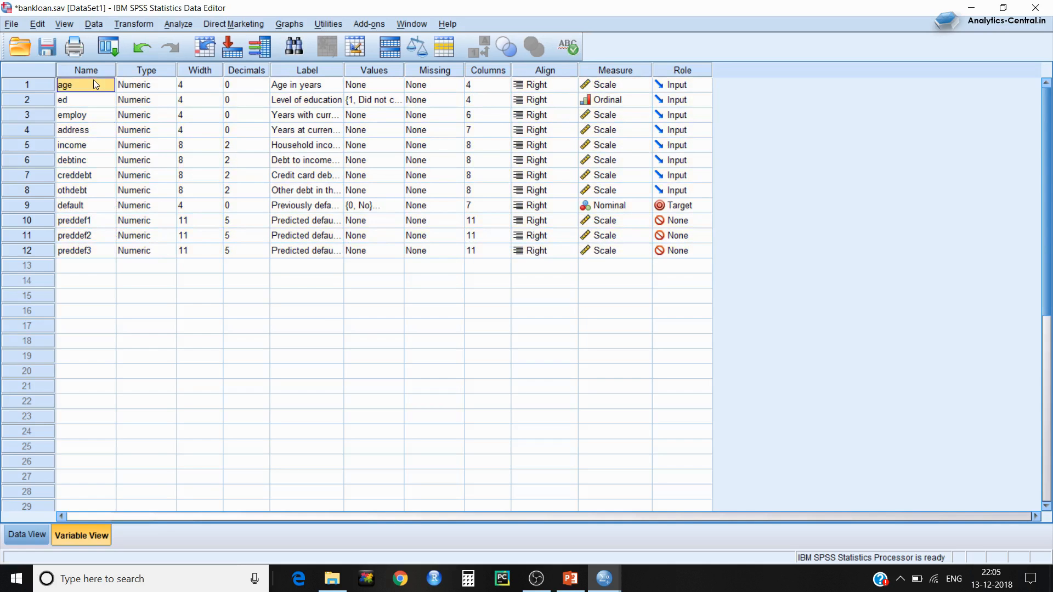
Step: Go through the attributes of the age variable one by one, from Name across to Role and back
{"action": "key", "text": "Right"}
{"action": "key", "text": "Left"}
{"action": "key", "text": "Right"}
{"action": "key", "text": "Right"}
{"action": "key", "text": "Right"}
{"action": "key", "text": "Right"}
{"action": "key", "text": "Right"}
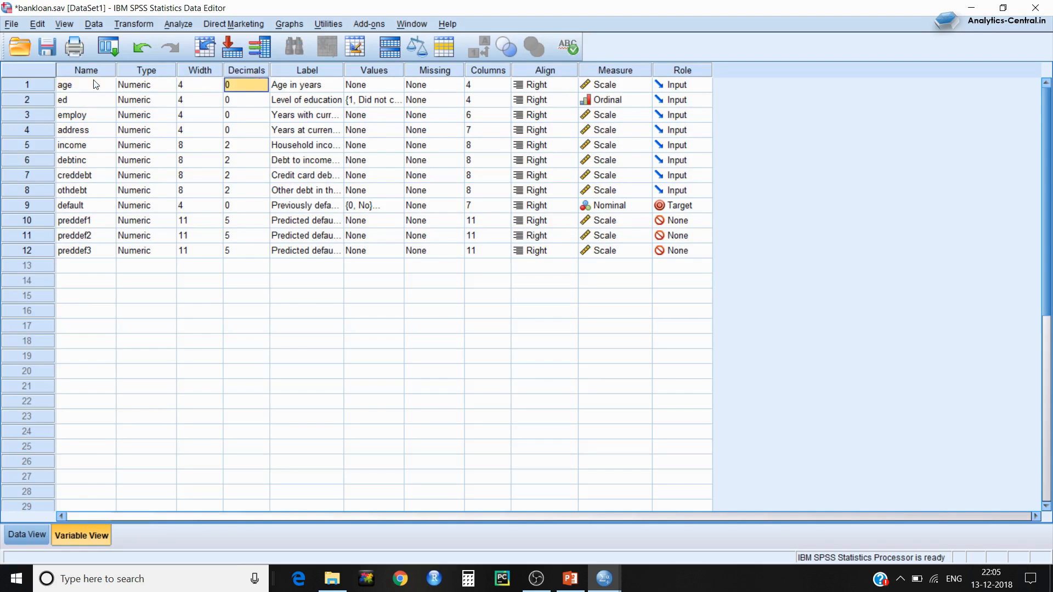
{"action": "key", "text": "Right"}
{"action": "key", "text": "Right"}
{"action": "key", "text": "Right"}
{"action": "key", "text": "Right"}
{"action": "key", "text": "Right"}
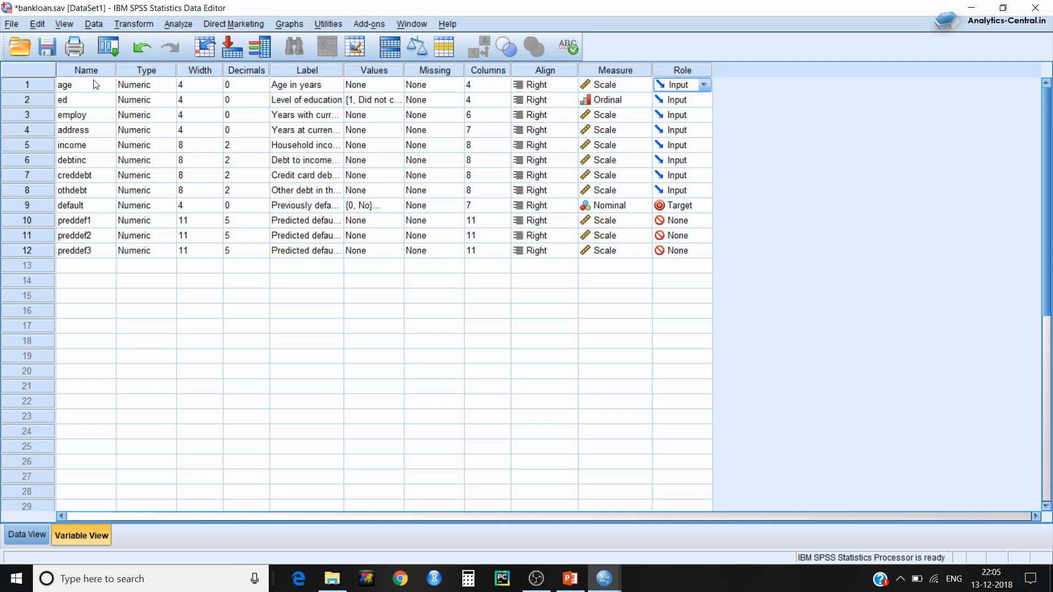
{"action": "key", "text": "Left"}
{"action": "key", "text": "Left"}
{"action": "key", "text": "Left"}
{"action": "key", "text": "Left"}
{"action": "key", "text": "Left"}
{"action": "key", "text": "Left"}
{"action": "key", "text": "Left"}
{"action": "key", "text": "Left"}
{"action": "key", "text": "Left"}
{"action": "key", "text": "Left"}
{"action": "key", "text": "Left"}
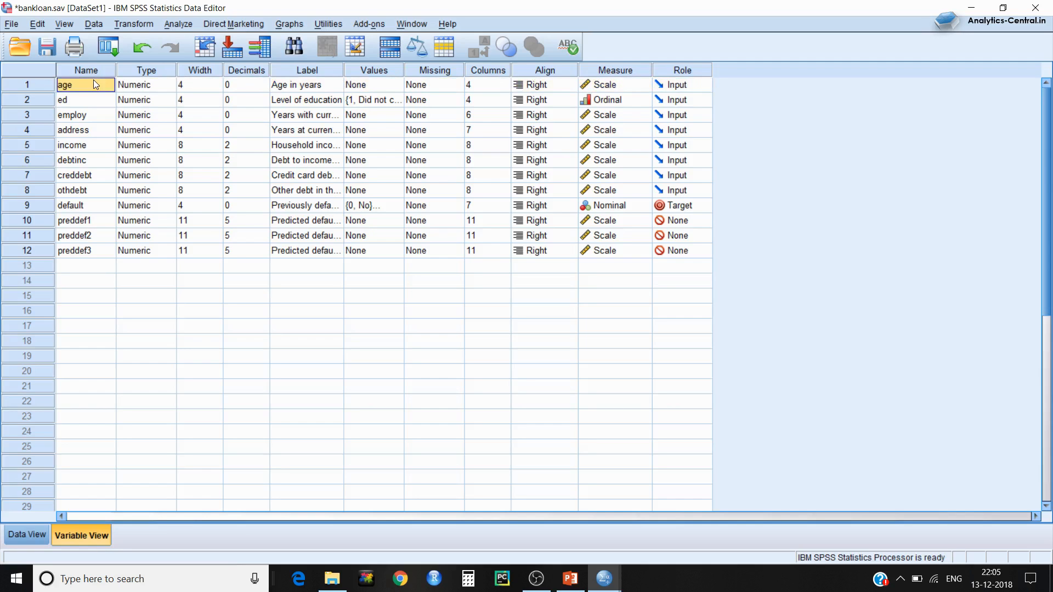
Step: Examine the available variable types for age, from Numeric to String, together with the width and decimal places settings
{"action": "key", "text": "Right"}
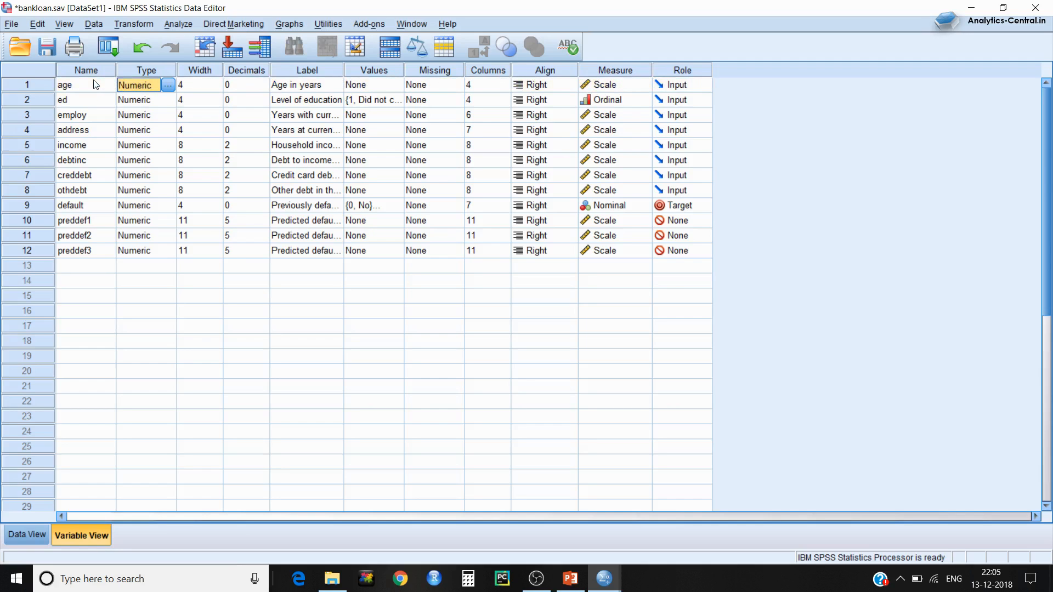
{"action": "left_click", "coordinate": [168, 85]}
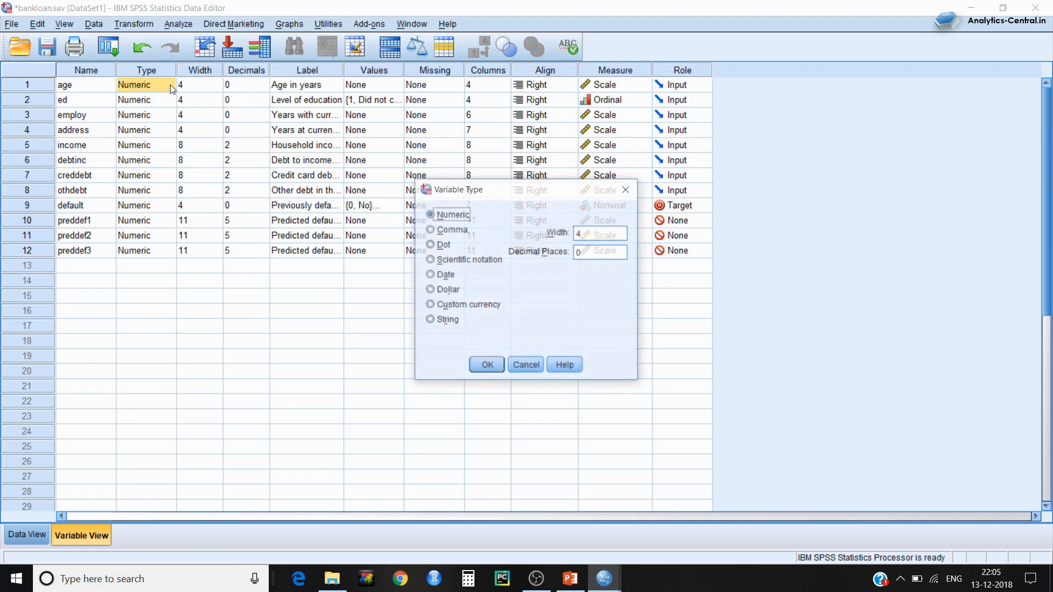
{"action": "left_click", "coordinate": [525, 366]}
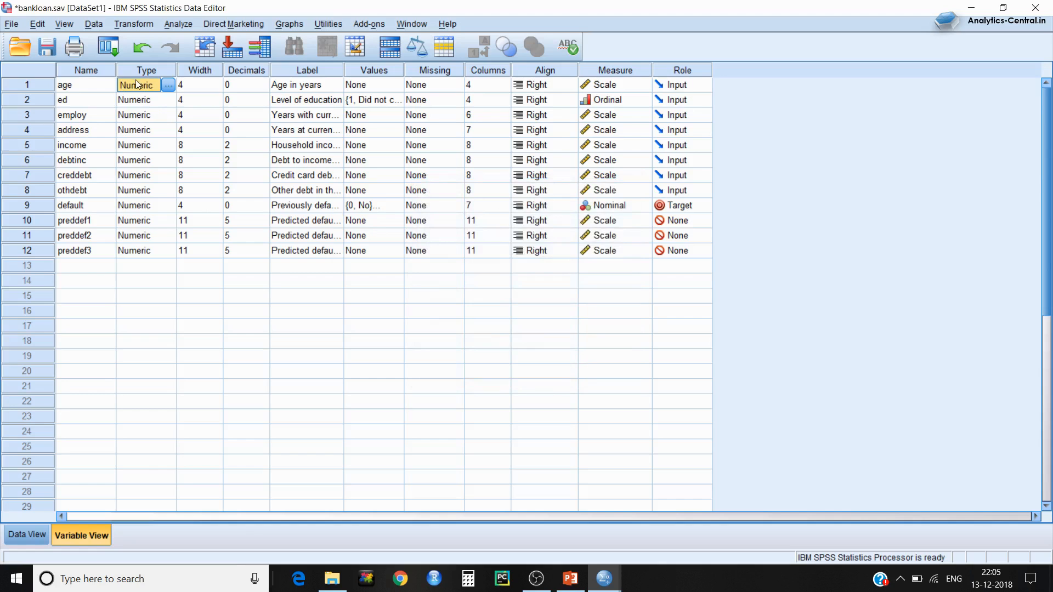
{"action": "left_click", "coordinate": [96, 86]}
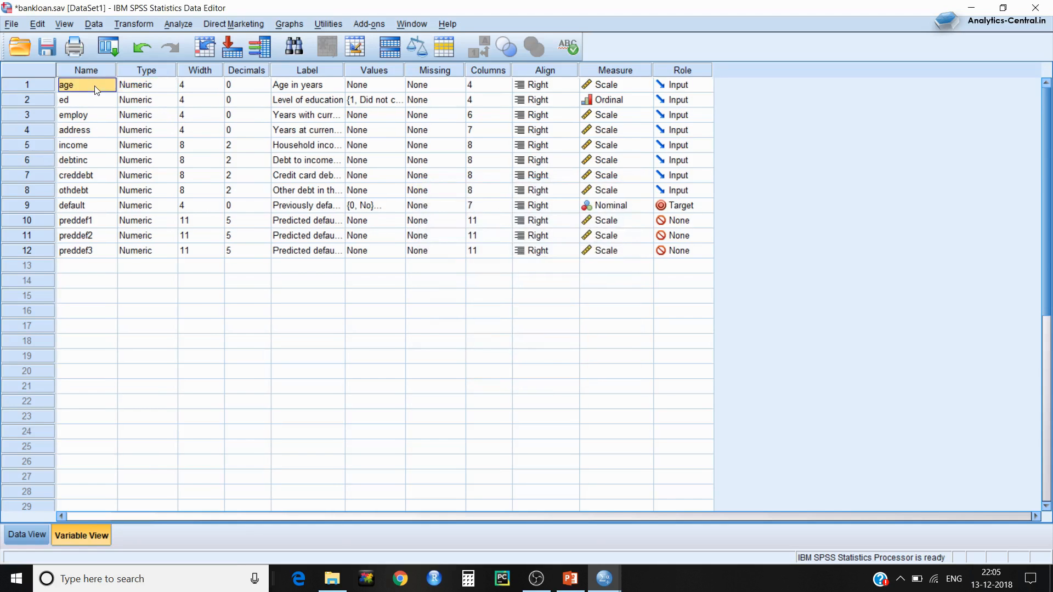
{"action": "left_click", "coordinate": [150, 91]}
{"action": "left_click", "coordinate": [170, 86]}
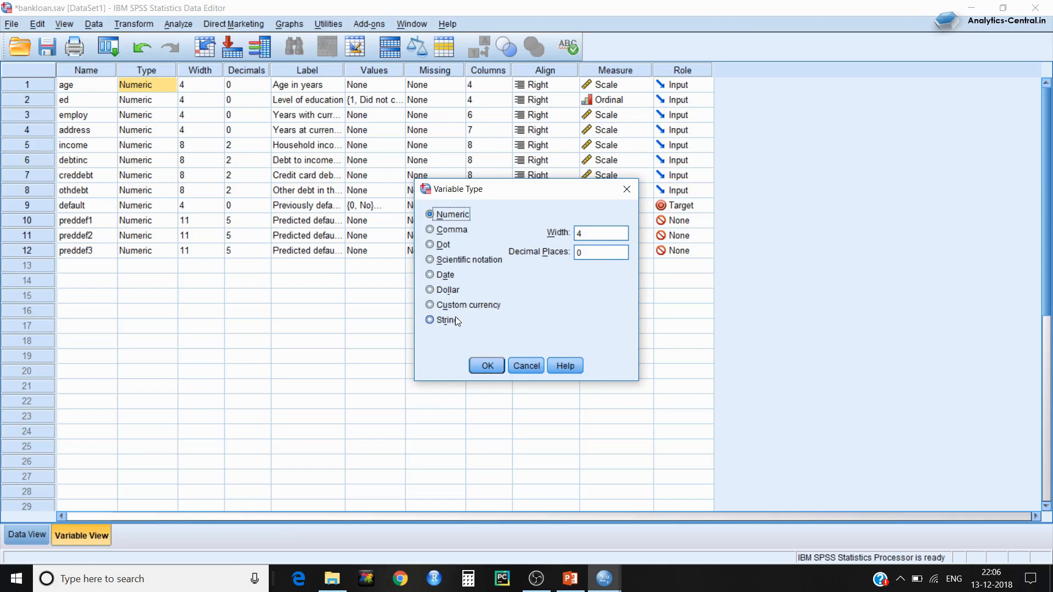
{"action": "left_click", "coordinate": [595, 233]}
{"action": "left_click", "coordinate": [487, 366]}
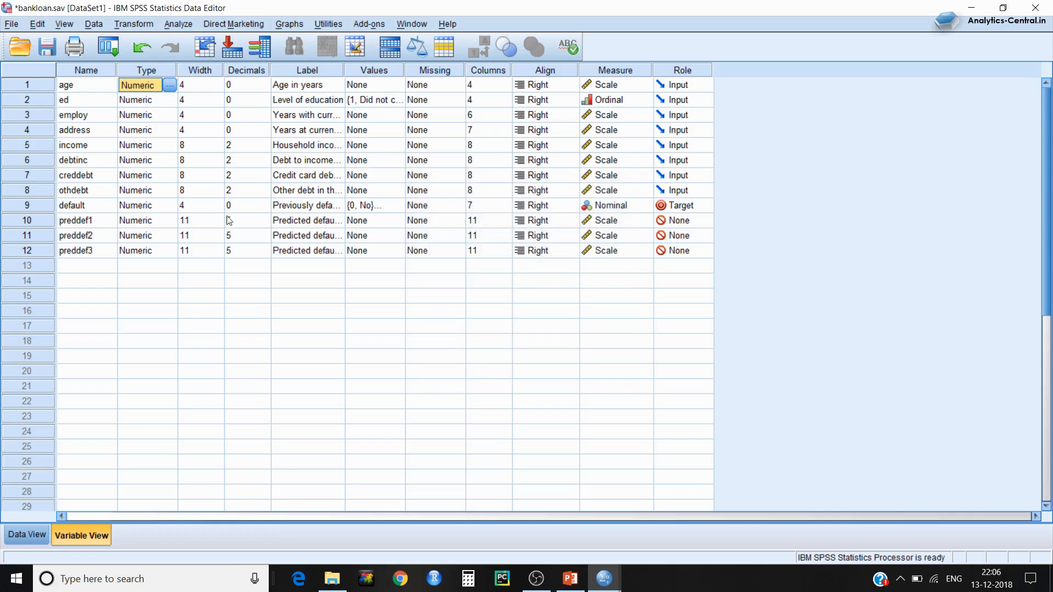
Step: Try raising the width of the age variable by one and set it back to 4
{"action": "left_click", "coordinate": [203, 85]}
{"action": "left_click", "coordinate": [217, 82]}
{"action": "left_click", "coordinate": [217, 88]}
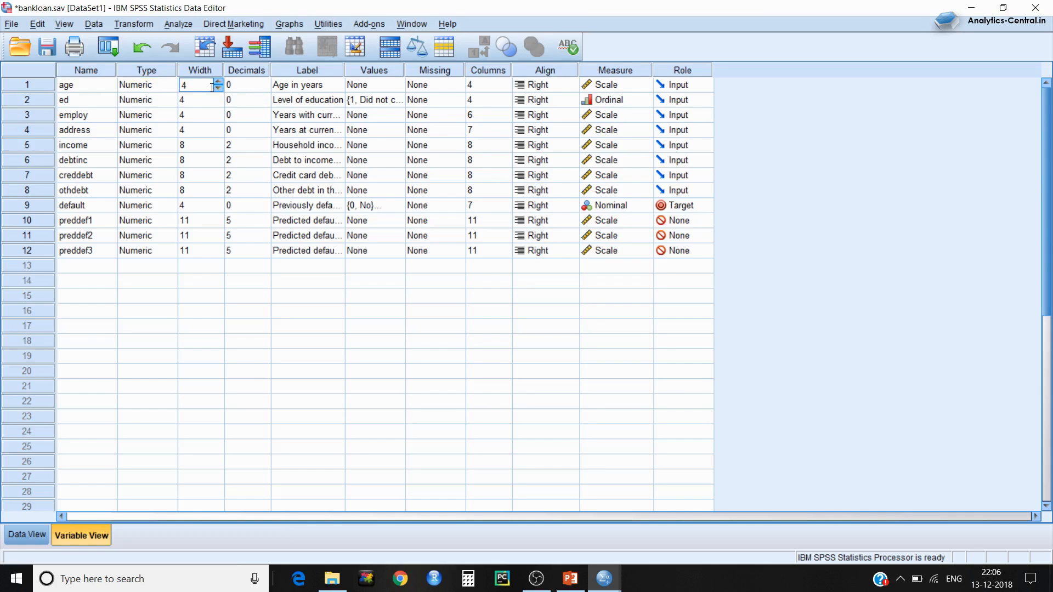
Step: Check the decimals of the age variable and review the matching settings in its variable type options
{"action": "left_click", "coordinate": [255, 85]}
{"action": "left_click", "coordinate": [172, 85]}
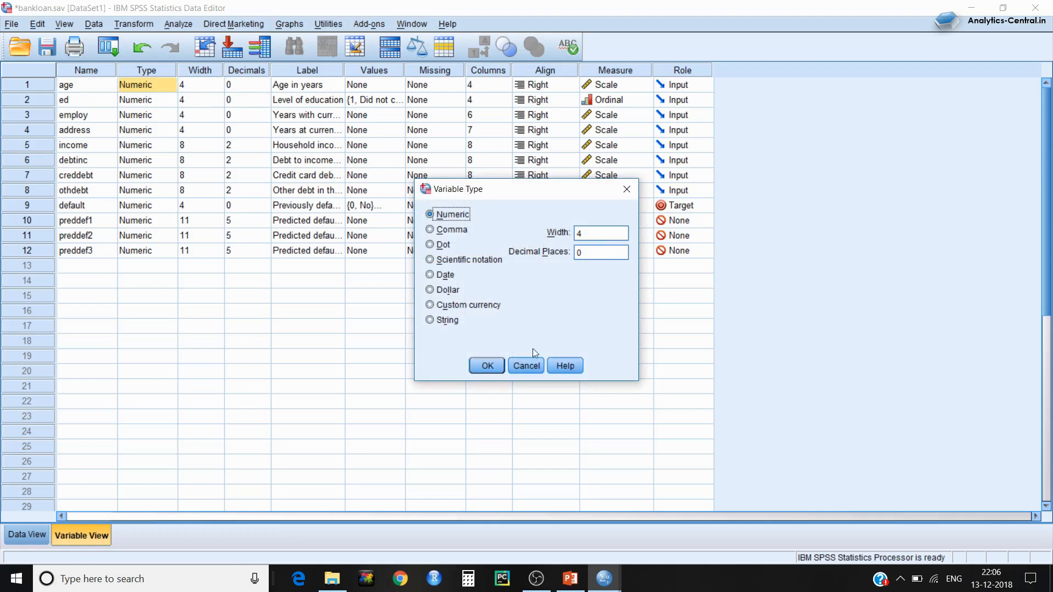
{"action": "left_click", "coordinate": [525, 366]}
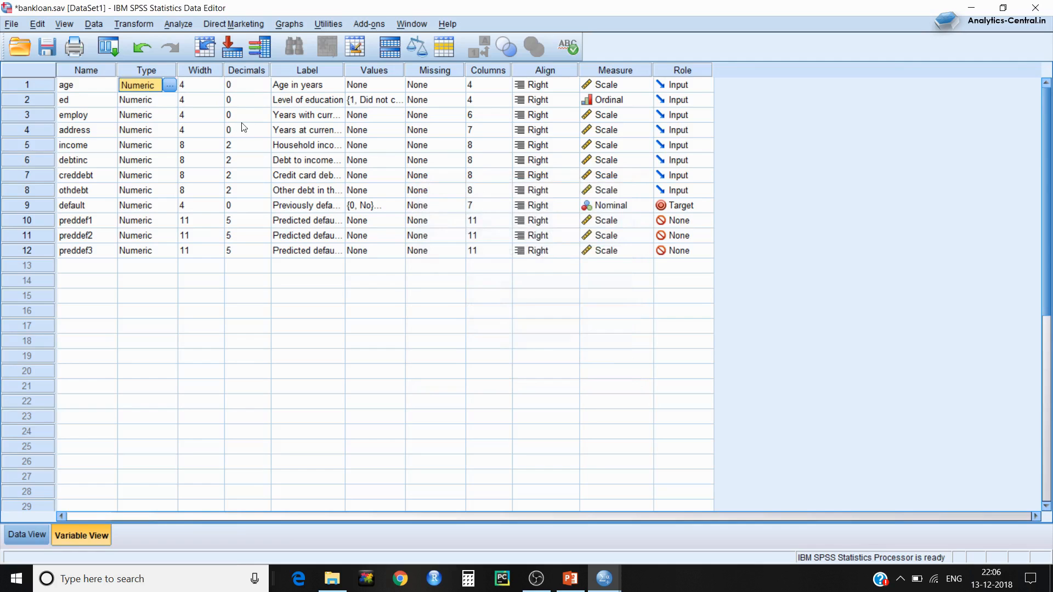
Step: Widen the Label column to fit the longer variable labels, and compare the labels with the age and income variable names
{"action": "left_click", "coordinate": [342, 86]}
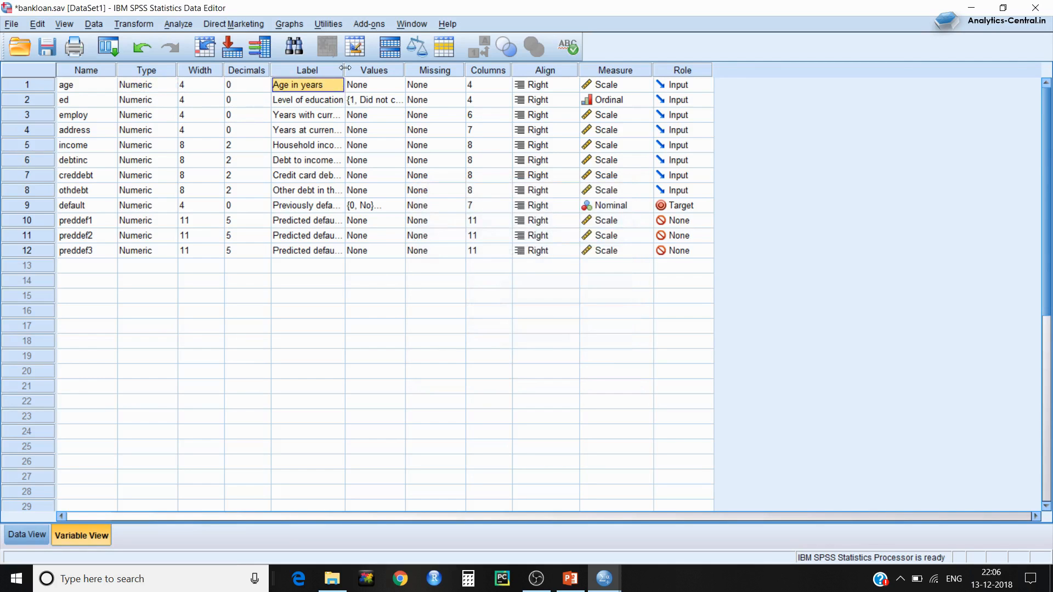
{"action": "left_click_drag", "start_coordinate": [345, 67], "coordinate": [384, 68]}
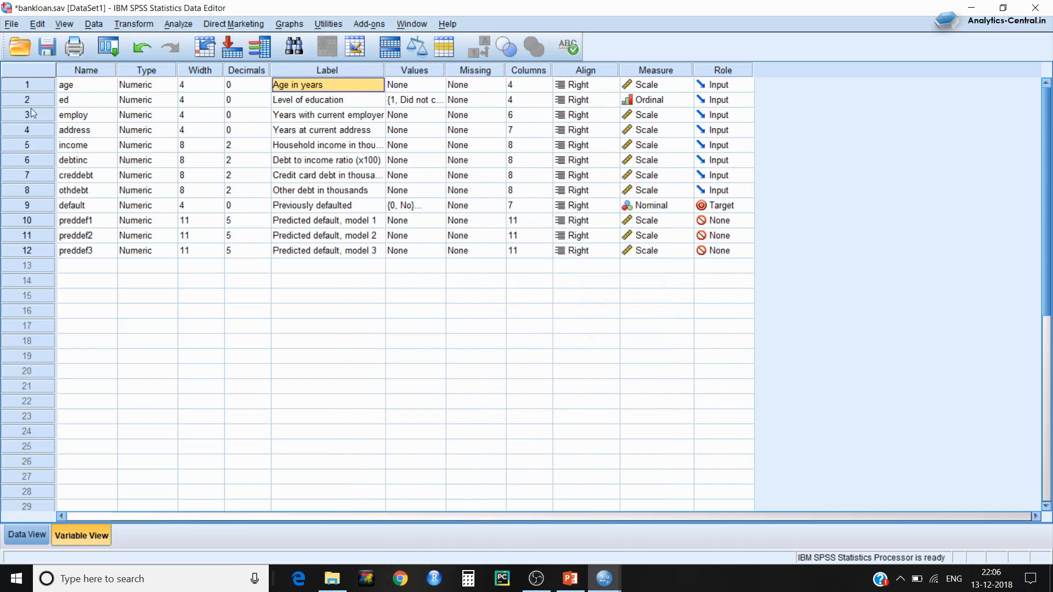
{"action": "left_click", "coordinate": [61, 88]}
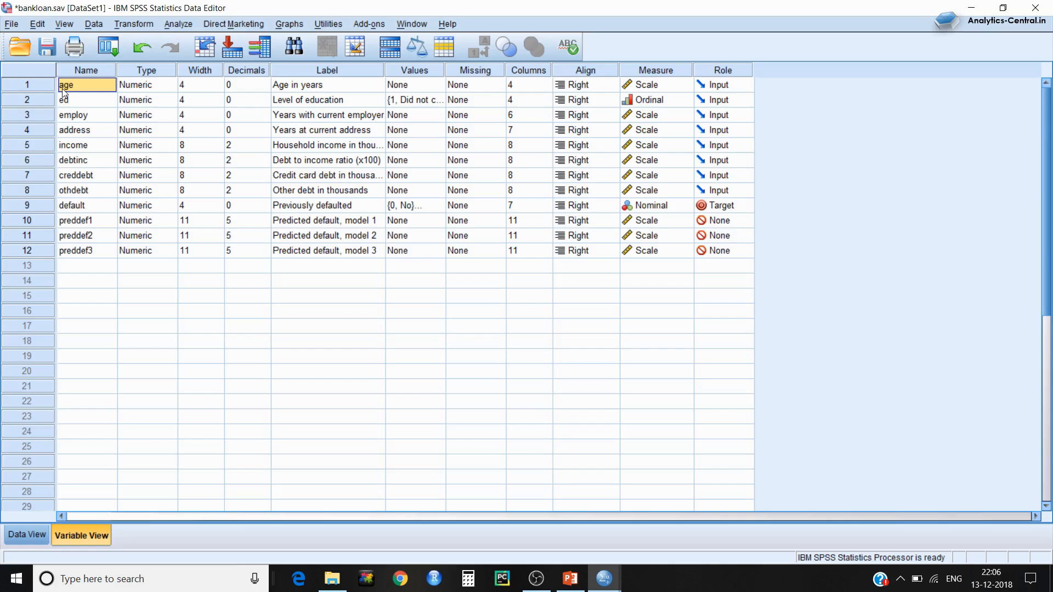
{"action": "left_click", "coordinate": [87, 141]}
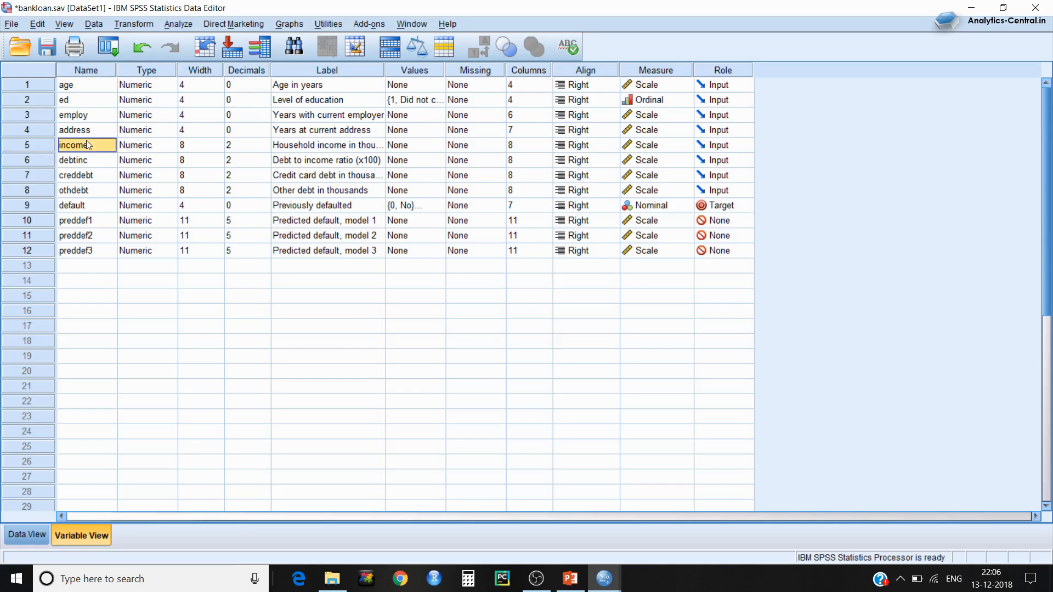
Step: Go through the variable labels from age down to preddef3, and check the neighbouring attributes of preddef3
{"action": "left_click", "coordinate": [332, 85]}
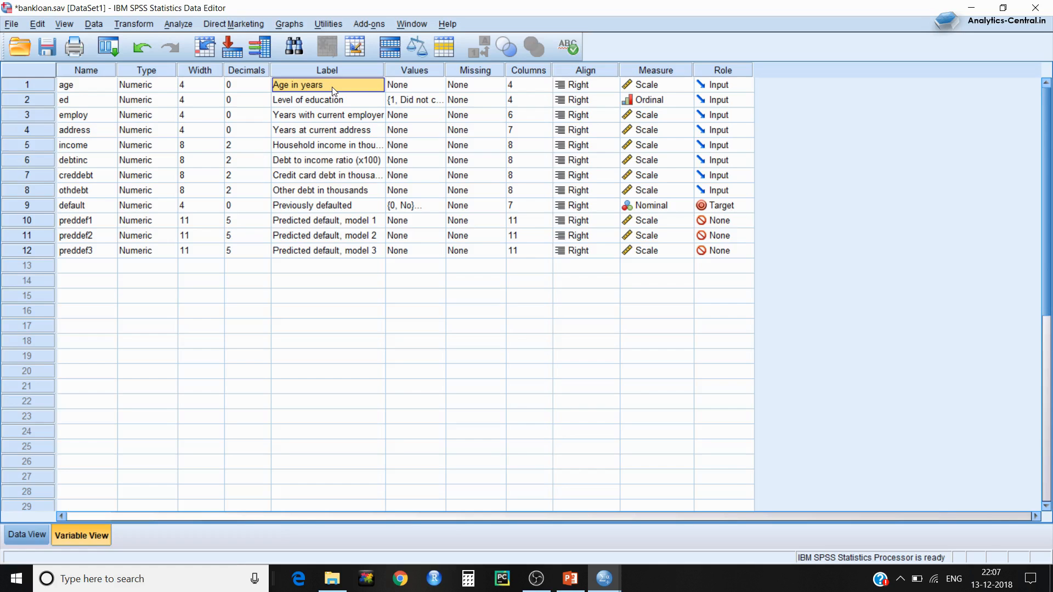
{"action": "key", "text": "shift+Down"}
{"action": "key", "text": "shift+Down"}
{"action": "key", "text": "shift+Down"}
{"action": "key", "text": "shift+Down"}
{"action": "key", "text": "shift+Down"}
{"action": "key", "text": "shift+Down"}
{"action": "key", "text": "shift+Down"}
{"action": "key", "text": "shift+Down"}
{"action": "key", "text": "shift+Down"}
{"action": "key", "text": "shift+Down"}
{"action": "key", "text": "shift+Down"}
{"action": "key", "text": "shift+Down"}
{"action": "key", "text": "shift+Down"}
{"action": "key", "text": "shift+Up"}
{"action": "key", "text": "shift+Up"}
{"action": "key", "text": "Right"}
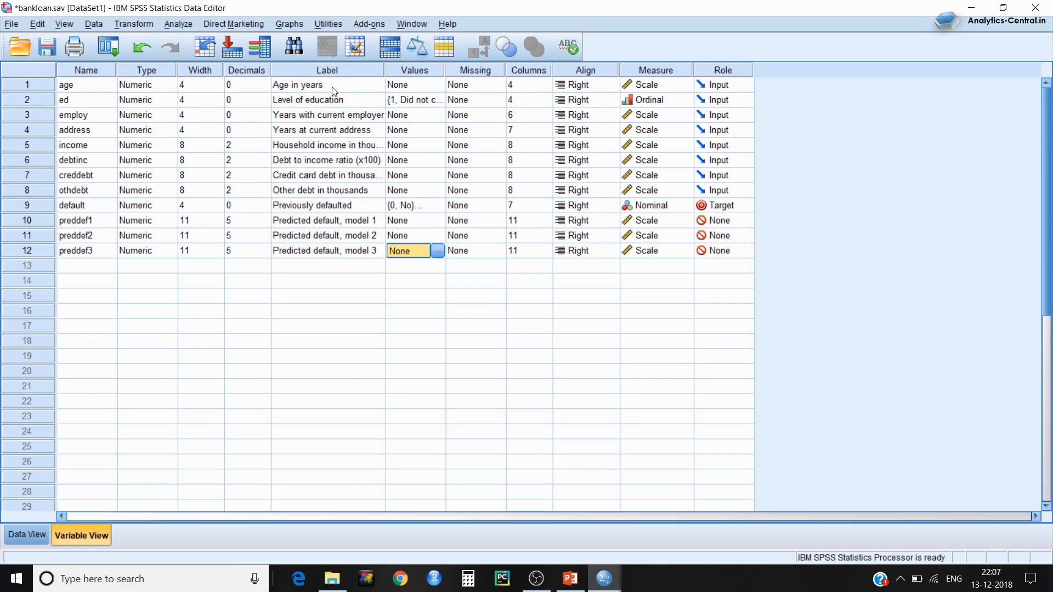
{"action": "key", "text": "Left"}
{"action": "key", "text": "Left"}
{"action": "key", "text": "Left"}
{"action": "key", "text": "Left"}
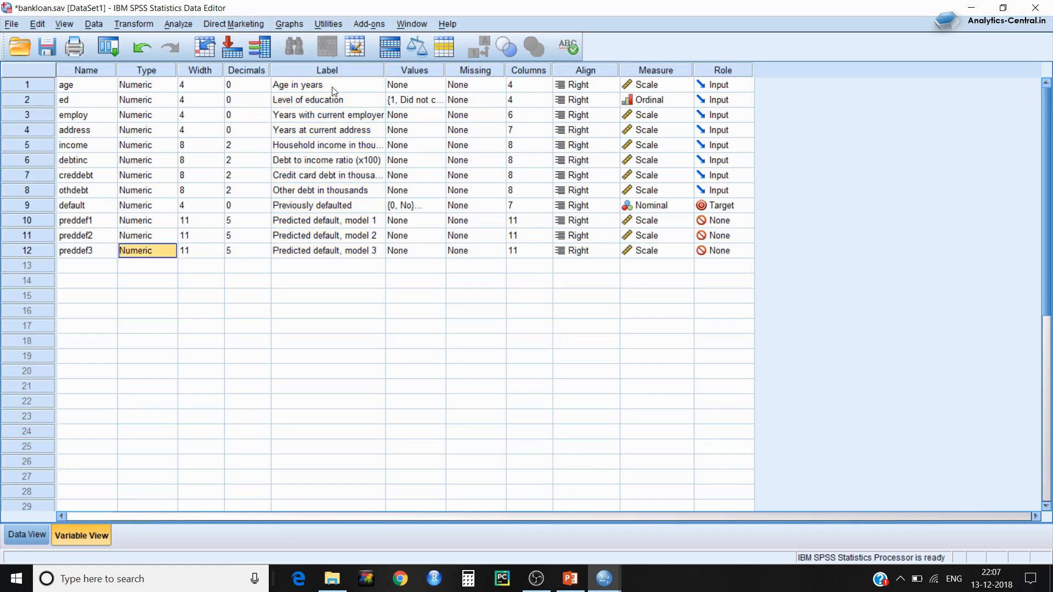
{"action": "key", "text": "Right"}
{"action": "key", "text": "Right"}
{"action": "key", "text": "Right"}
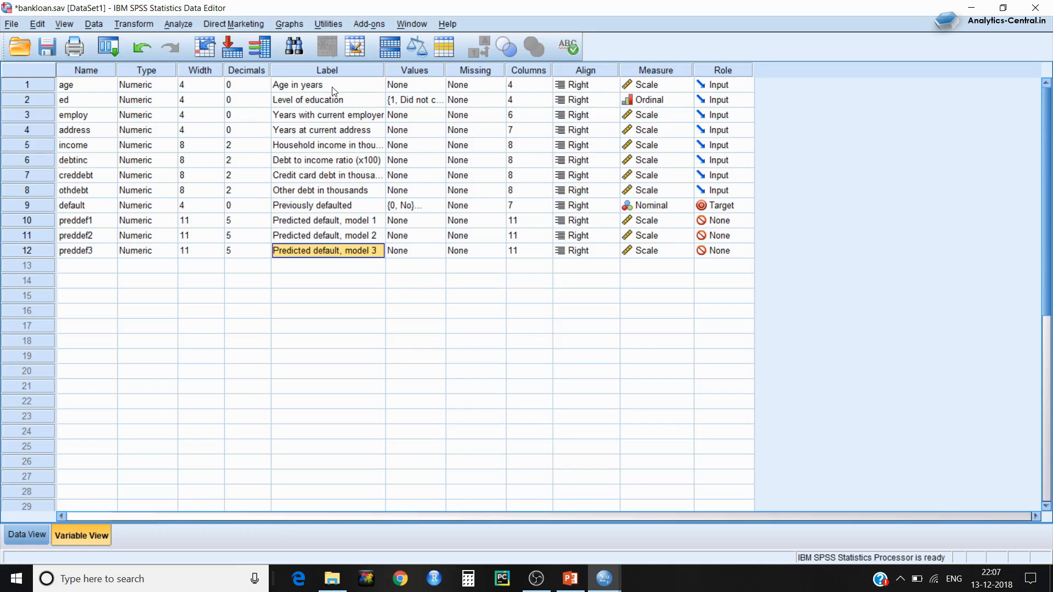
Step: Check the Values attribute of ed and age, and widen the Values column to show more of the value labels
{"action": "key", "text": "Up"}
{"action": "key", "text": "Up"}
{"action": "key", "text": "Up"}
{"action": "key", "text": "Up"}
{"action": "key", "text": "Up"}
{"action": "key", "text": "Up"}
{"action": "key", "text": "Up"}
{"action": "key", "text": "Up"}
{"action": "key", "text": "Up"}
{"action": "key", "text": "Up"}
{"action": "key", "text": "Right"}
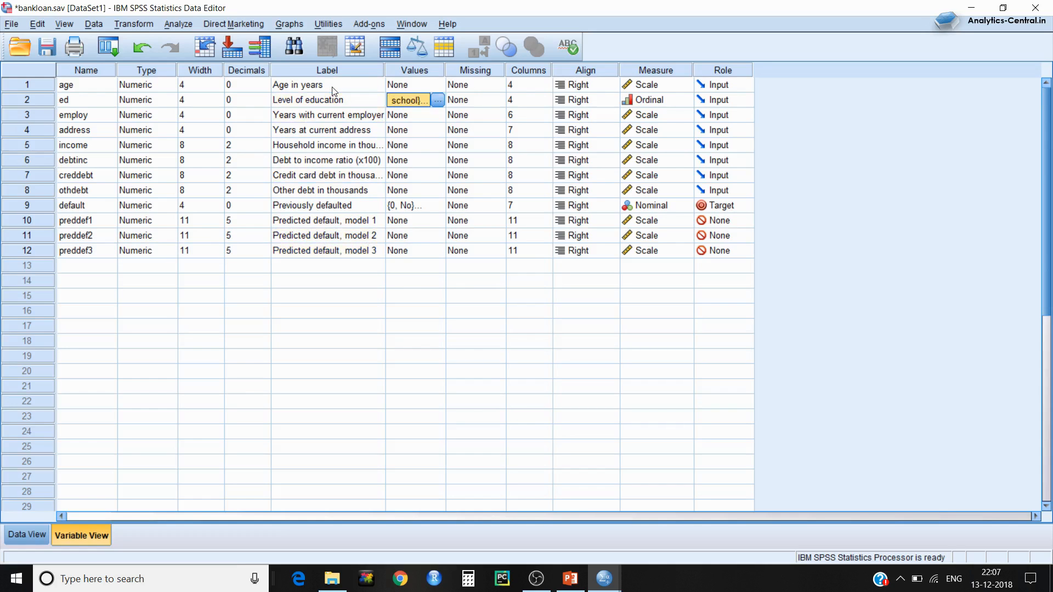
{"action": "key", "text": "Up"}
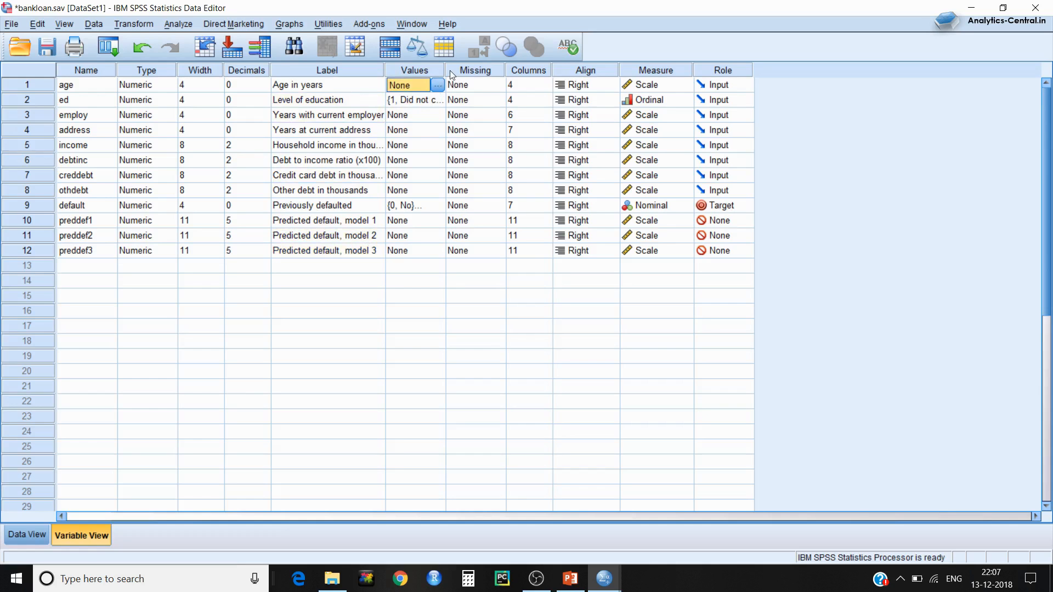
{"action": "left_click_drag", "start_coordinate": [446, 70], "coordinate": [510, 76]}
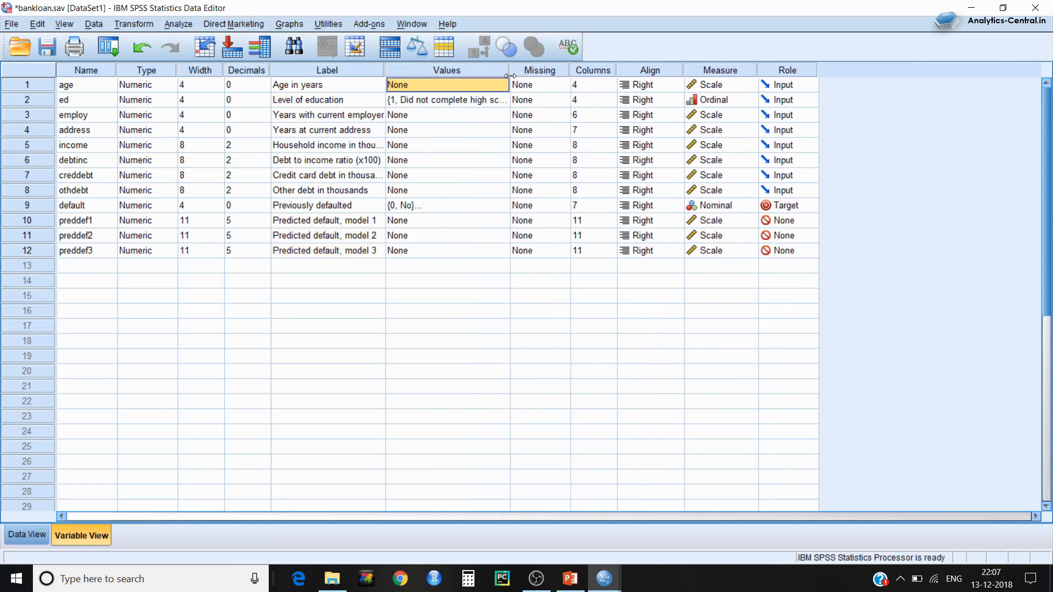
Step: Review the value labels defined for ed, going through codes 1 to 5
{"action": "left_click", "coordinate": [492, 99]}
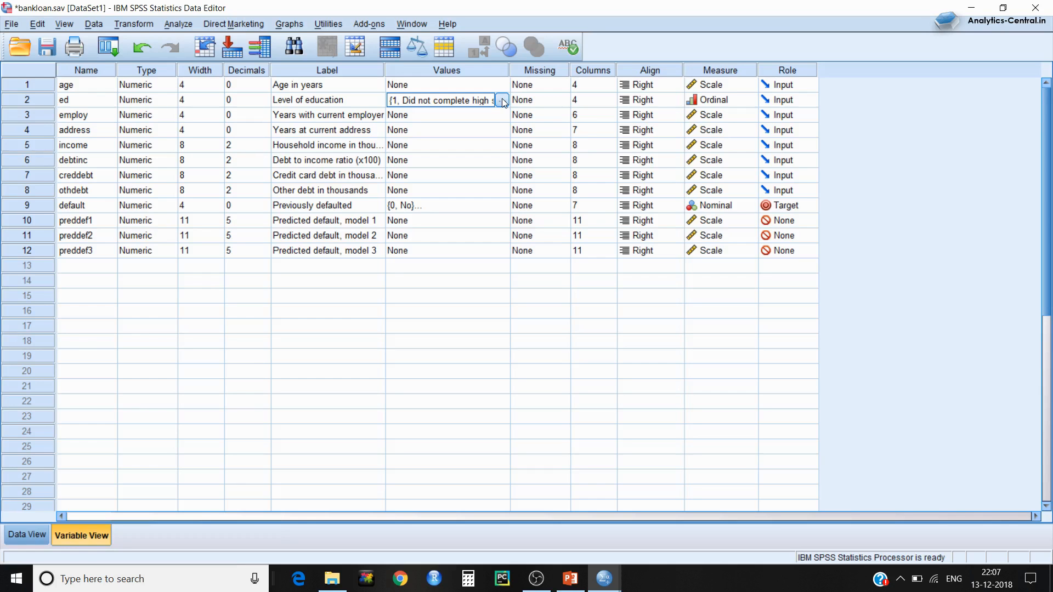
{"action": "left_click", "coordinate": [503, 101]}
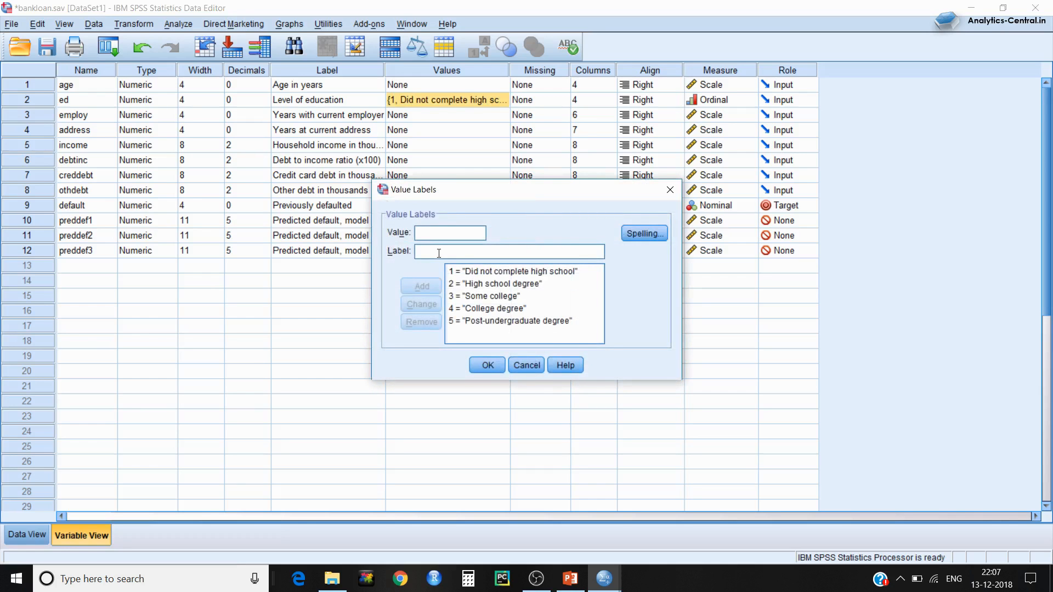
{"action": "left_click", "coordinate": [462, 273]}
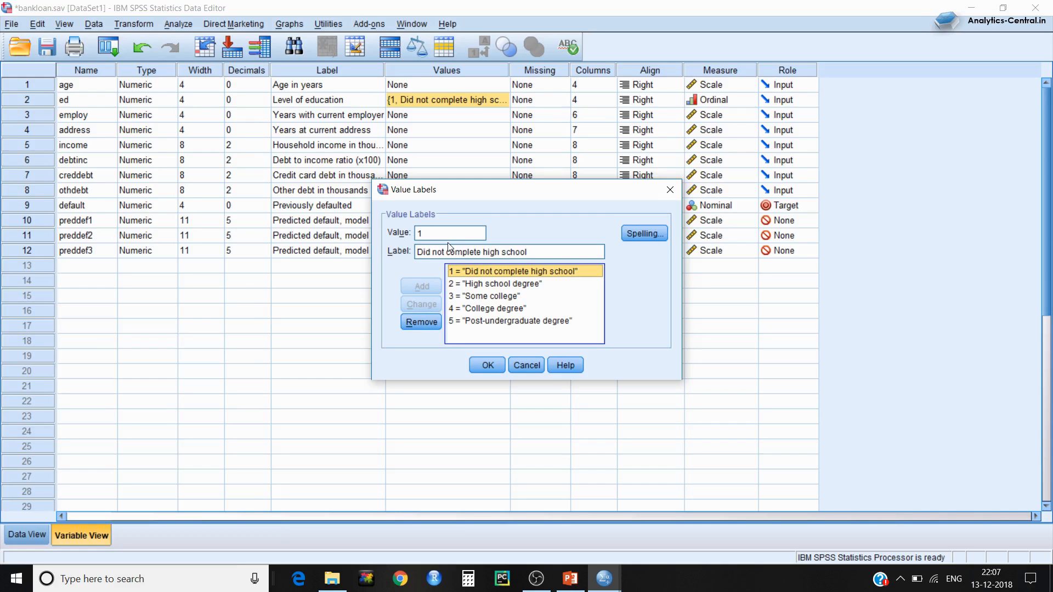
{"action": "left_click", "coordinate": [487, 285]}
{"action": "left_click", "coordinate": [487, 298]}
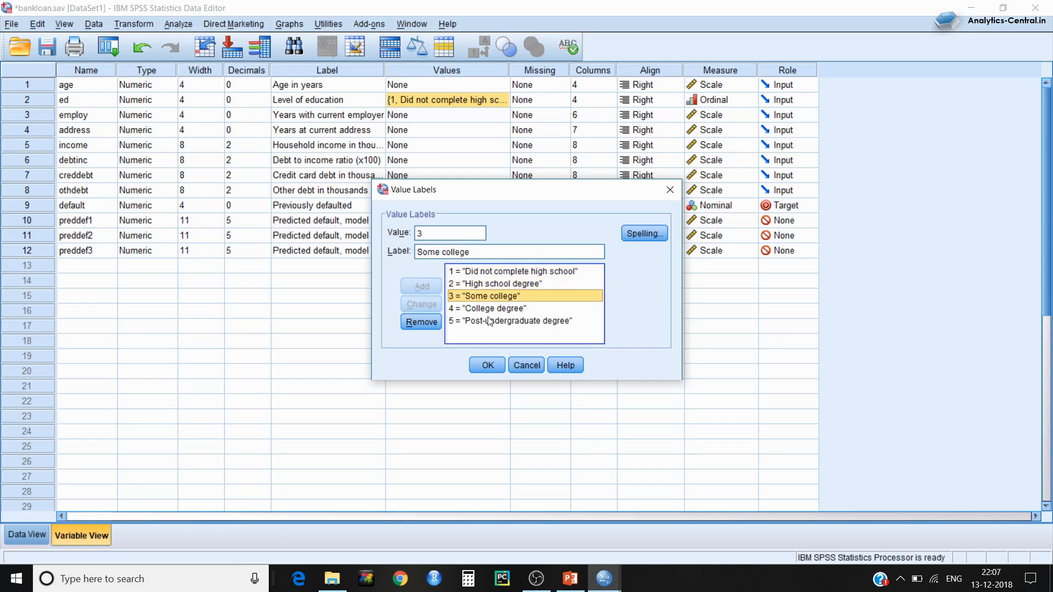
{"action": "left_click", "coordinate": [491, 322]}
{"action": "left_click", "coordinate": [492, 310]}
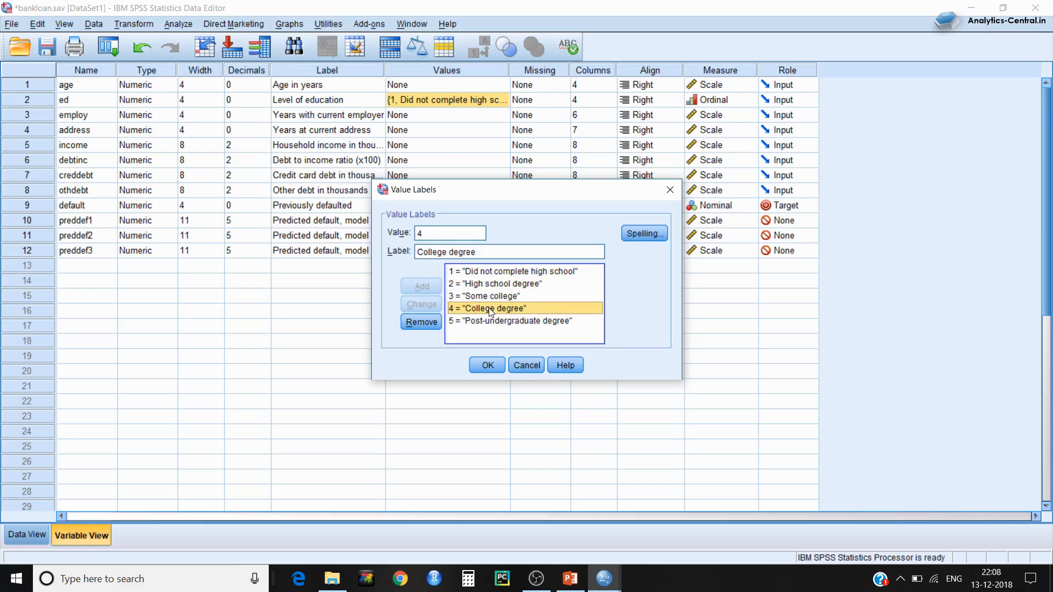
{"action": "left_click", "coordinate": [494, 285]}
{"action": "left_click", "coordinate": [497, 271]}
{"action": "left_click", "coordinate": [500, 285]}
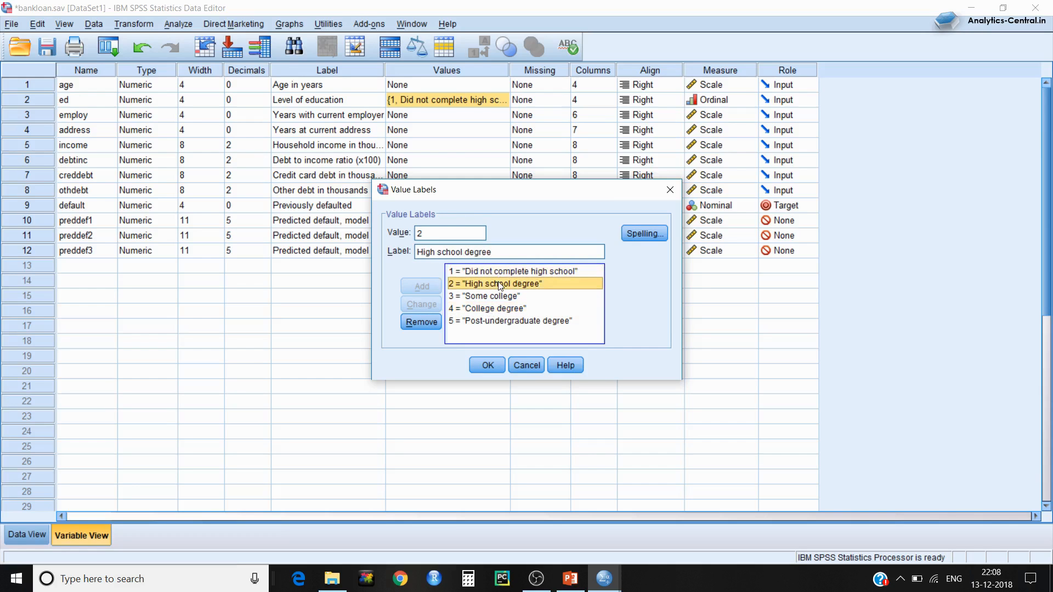
{"action": "left_click", "coordinate": [496, 297]}
{"action": "left_click", "coordinate": [493, 320]}
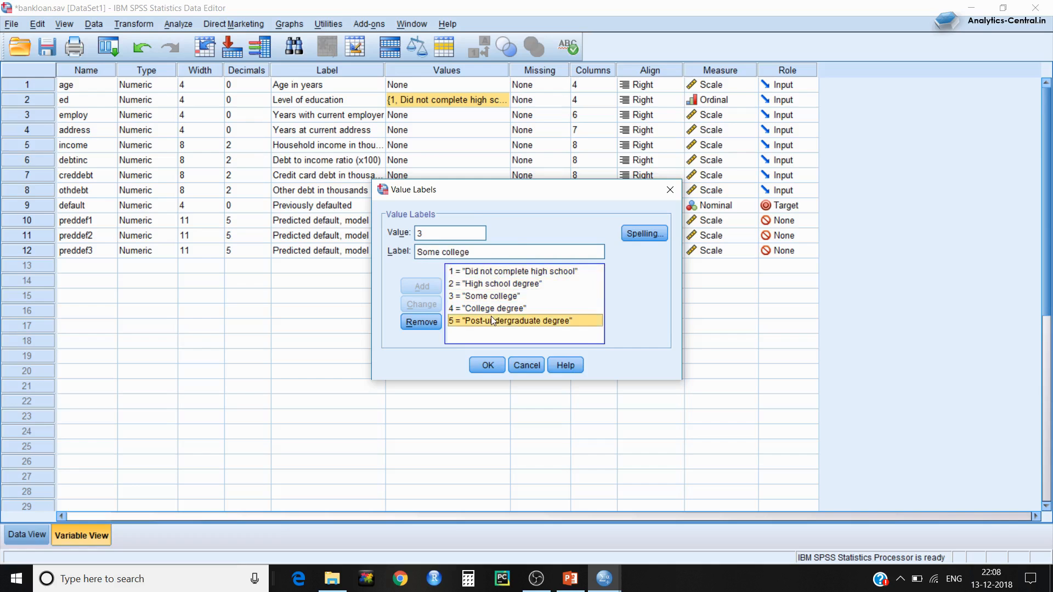
{"action": "left_click", "coordinate": [488, 365]}
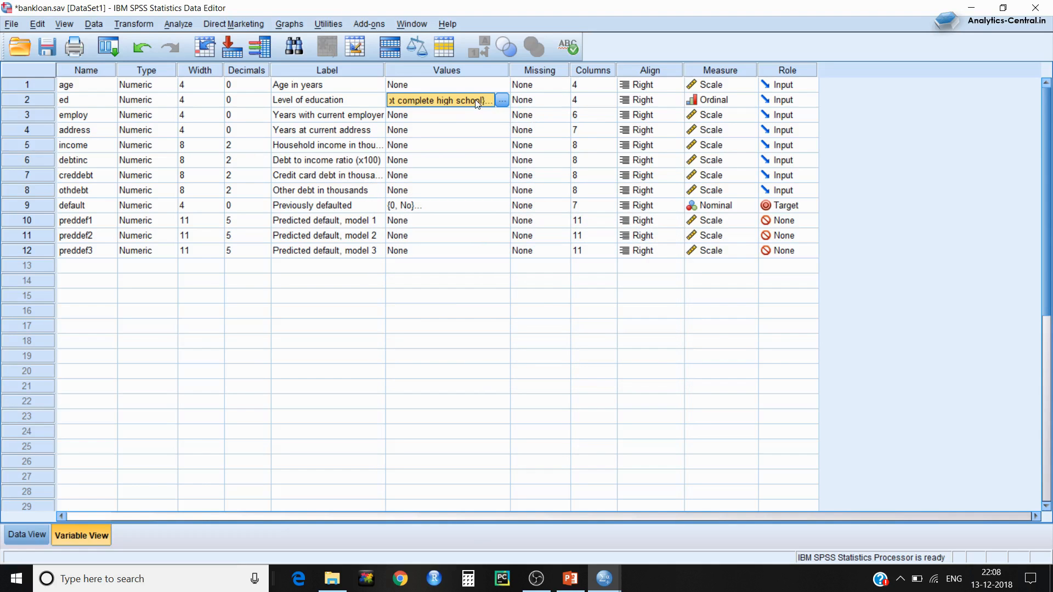
Step: Compare the Values attribute of employ with that of ed
{"action": "left_click", "coordinate": [430, 117]}
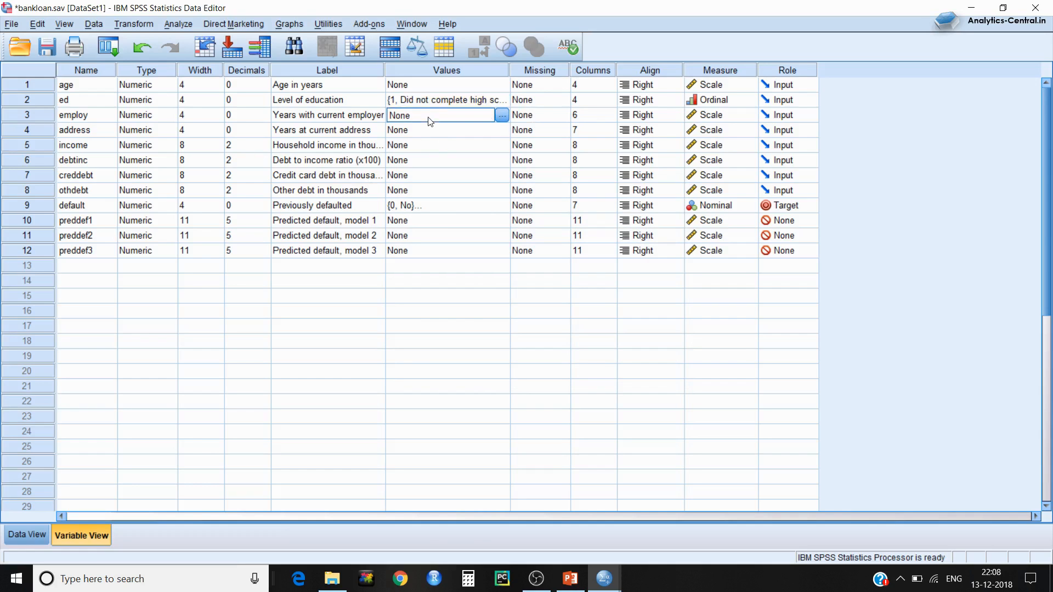
{"action": "left_click", "coordinate": [429, 103]}
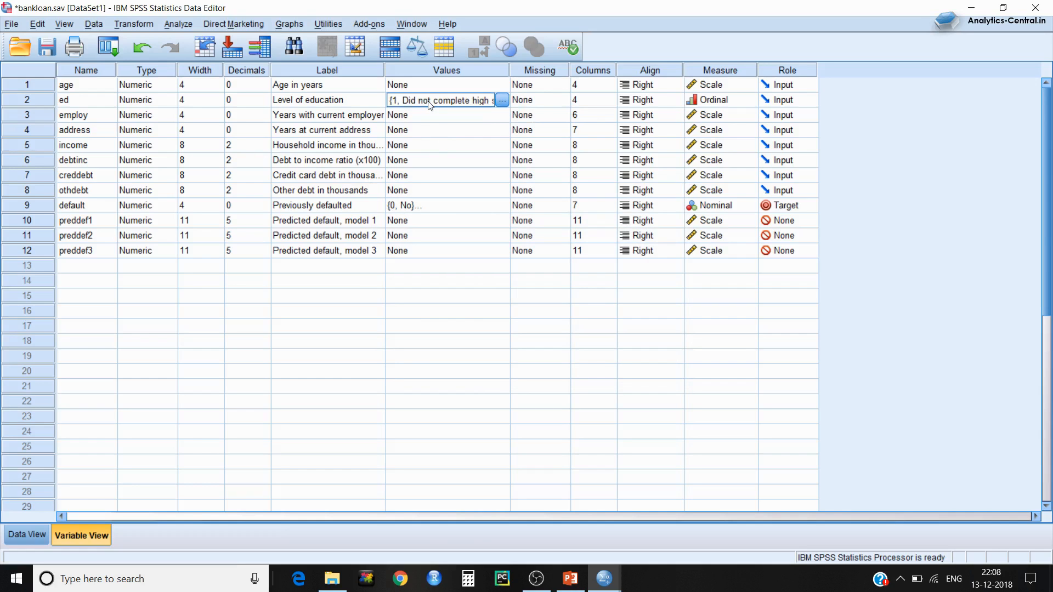
{"action": "left_click", "coordinate": [459, 116]}
{"action": "left_click", "coordinate": [461, 103]}
Step: Try entering 999 as a discrete missing value for ed, and set the variable back to no missing values
{"action": "left_click", "coordinate": [558, 103]}
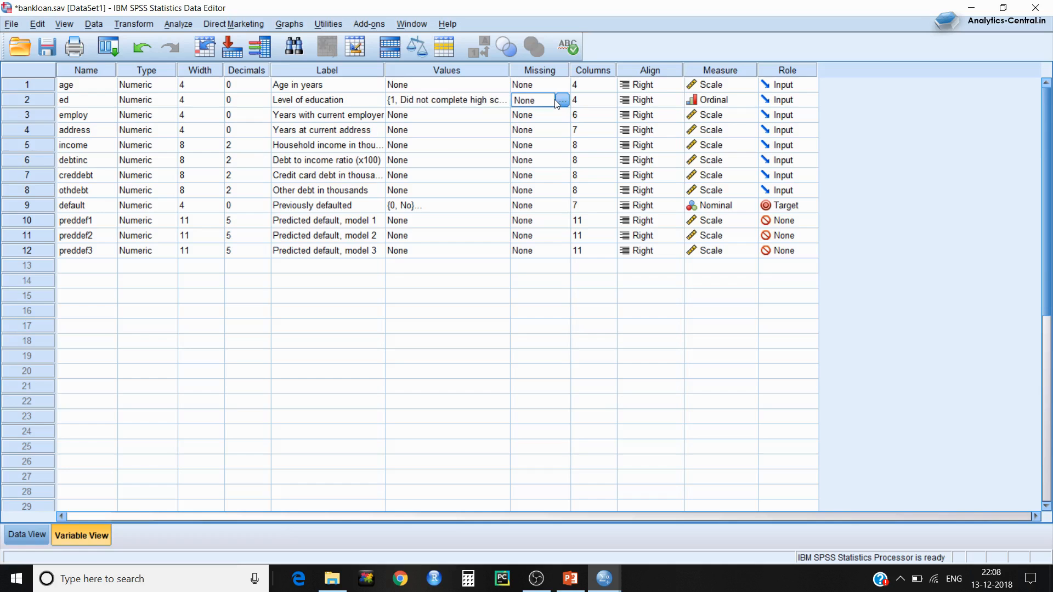
{"action": "left_click", "coordinate": [562, 102]}
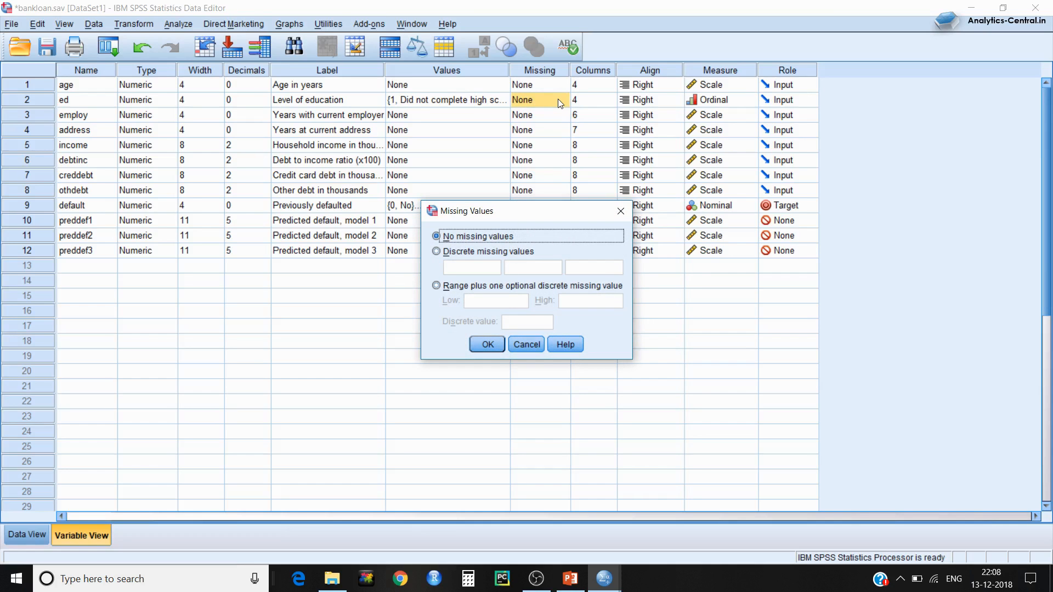
{"action": "left_click", "coordinate": [451, 252]}
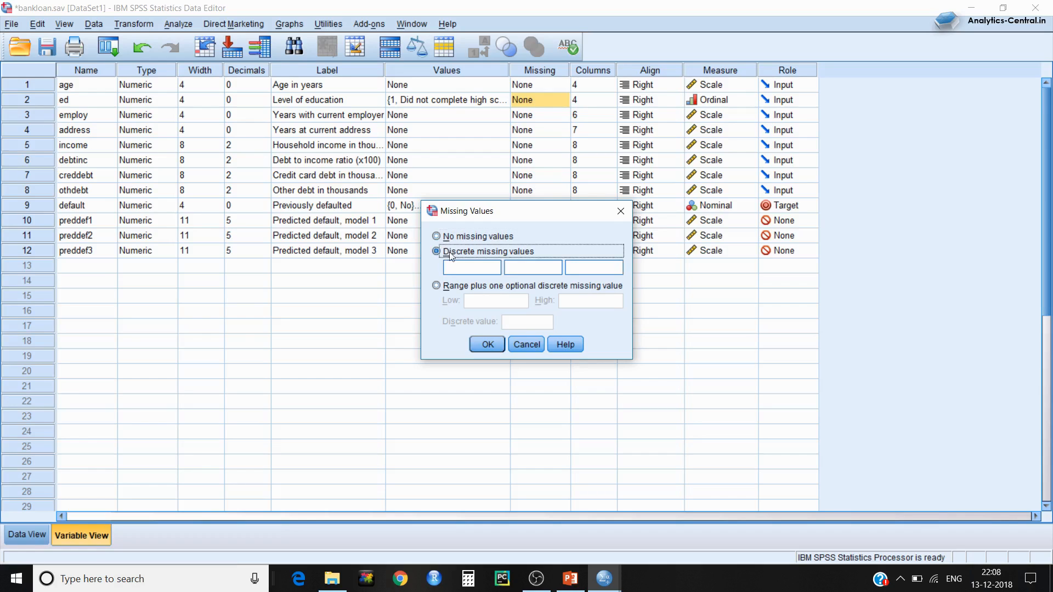
{"action": "left_click", "coordinate": [462, 266]}
{"action": "type", "text": "-"}
{"action": "type", "text": "999"}
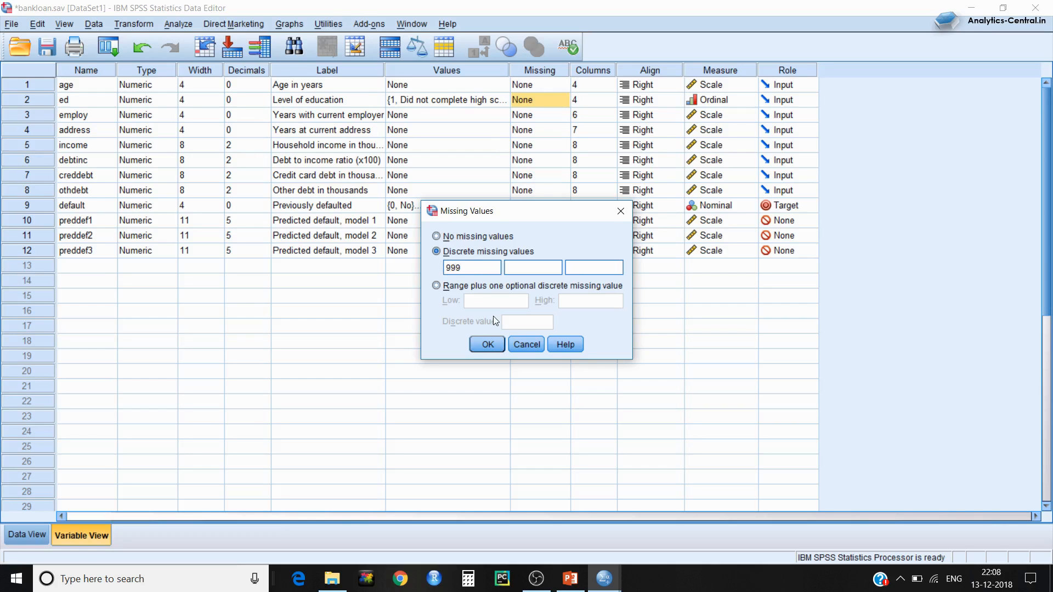
{"action": "left_click", "coordinate": [439, 236]}
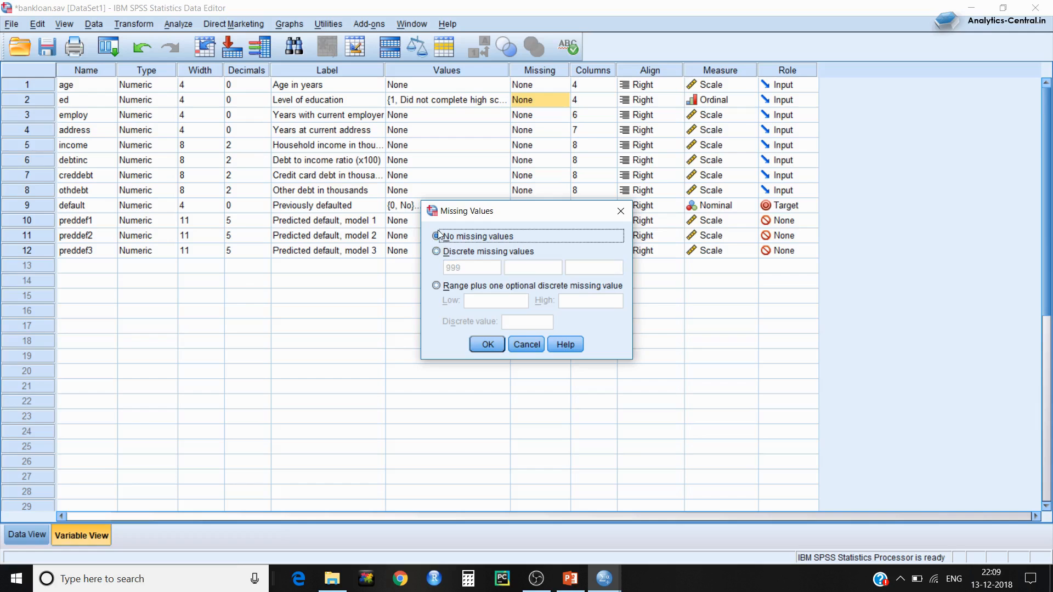
{"action": "left_click", "coordinate": [484, 344]}
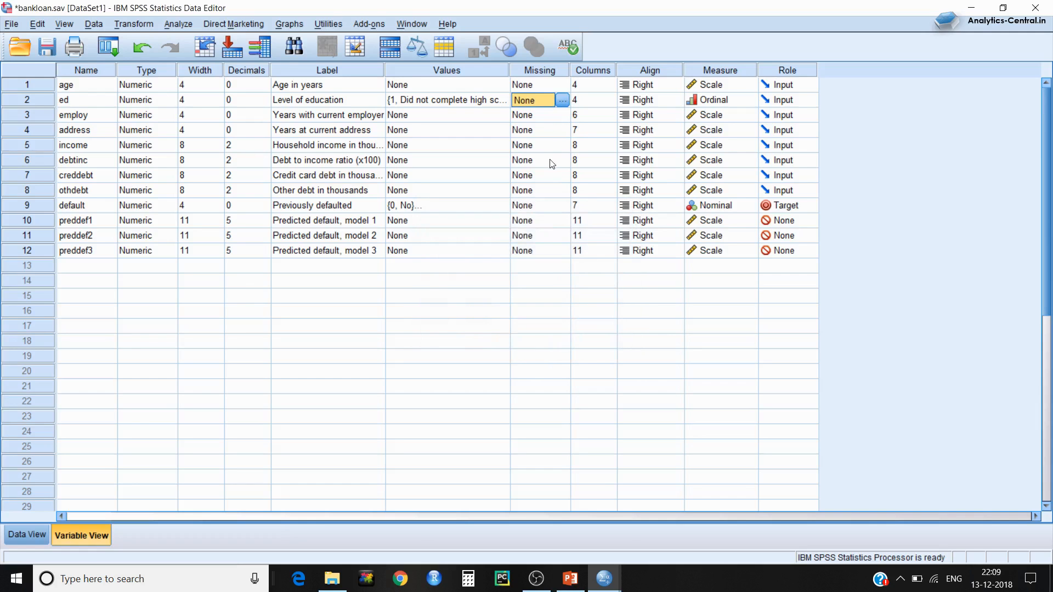
Step: Check the Columns attribute of ed, employ and income
{"action": "left_click", "coordinate": [604, 102]}
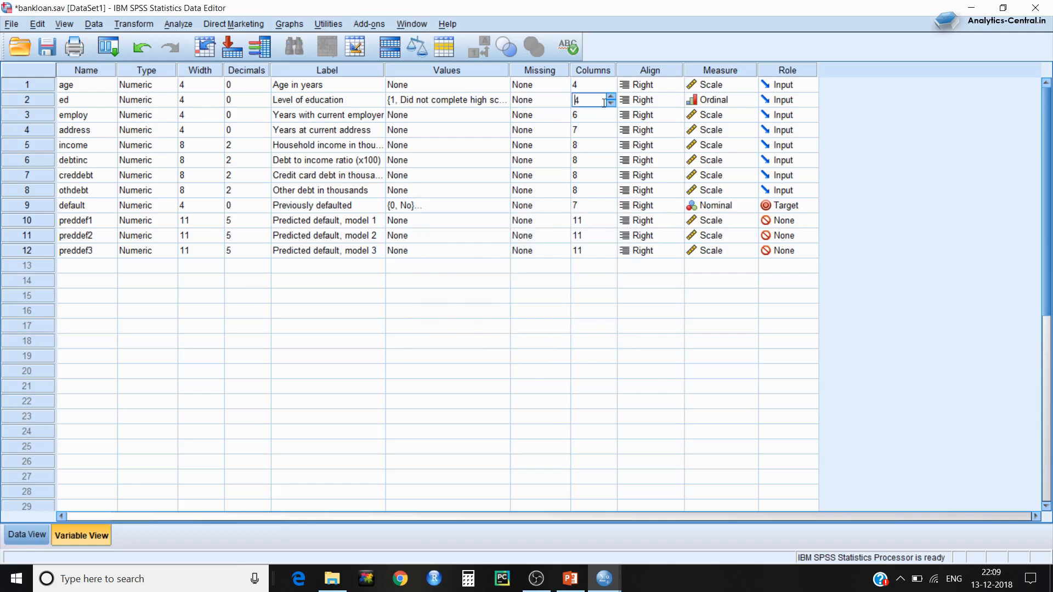
{"action": "left_click", "coordinate": [594, 117]}
{"action": "left_click", "coordinate": [590, 144]}
Step: Examine the measurement level options for ed and income, and check the role of employ
{"action": "left_click", "coordinate": [742, 103]}
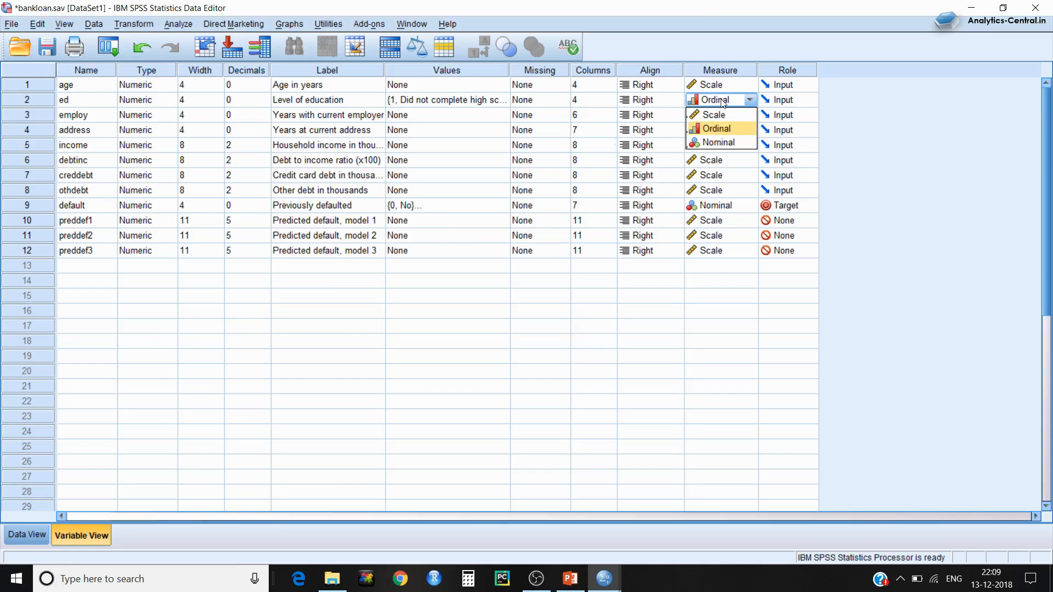
{"action": "left_click", "coordinate": [723, 103]}
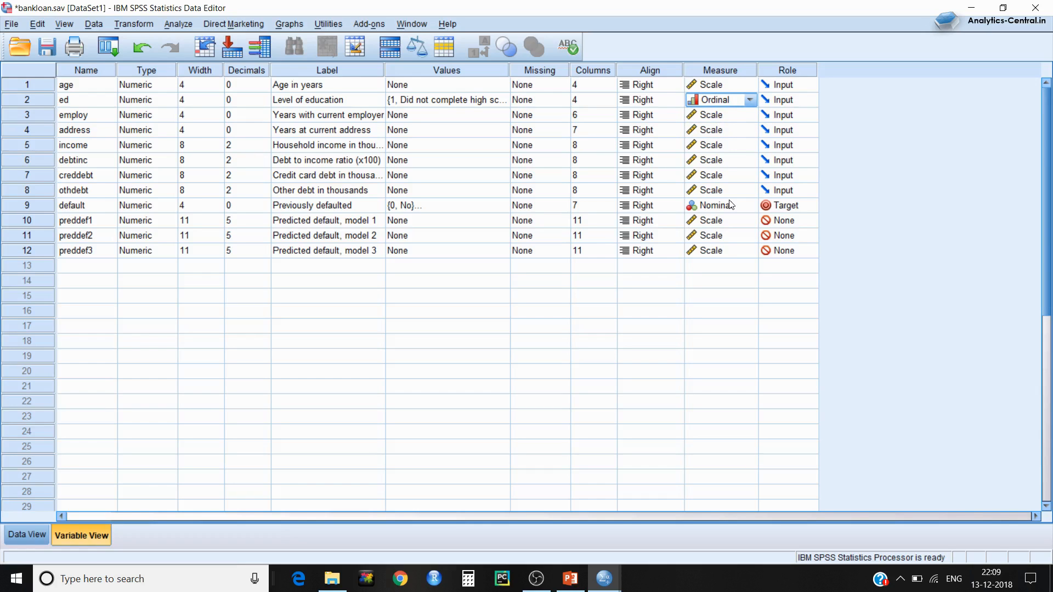
{"action": "left_click", "coordinate": [750, 101]}
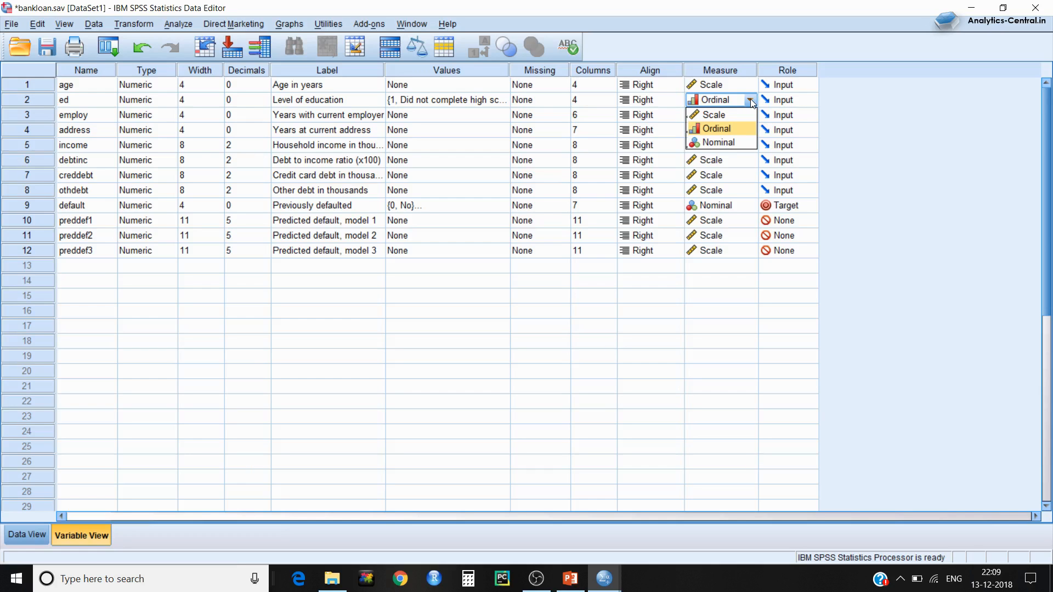
{"action": "left_click", "coordinate": [750, 99]}
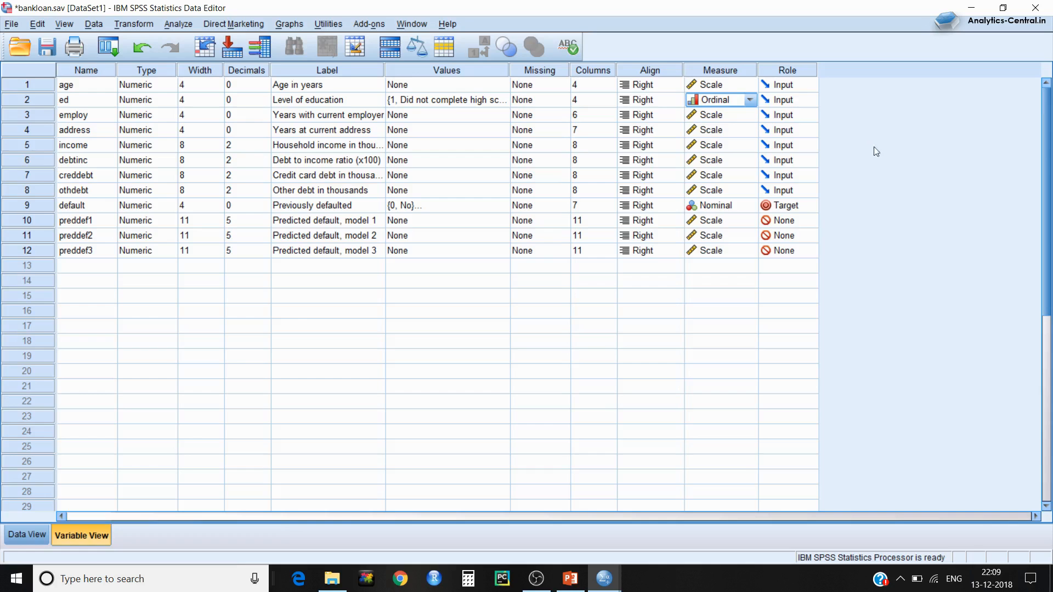
{"action": "left_click", "coordinate": [699, 145]}
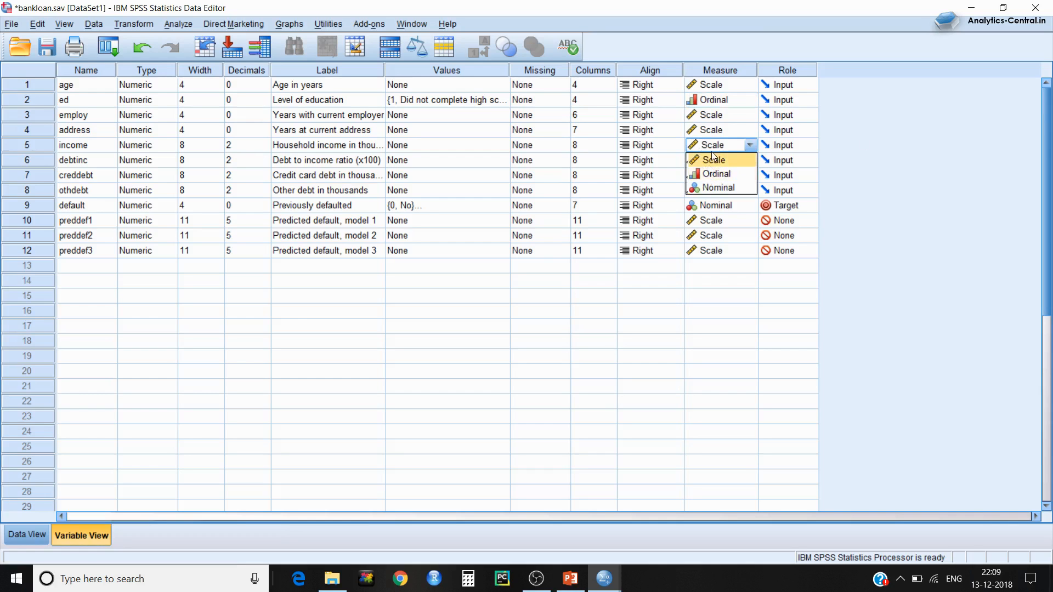
{"action": "left_click", "coordinate": [712, 148]}
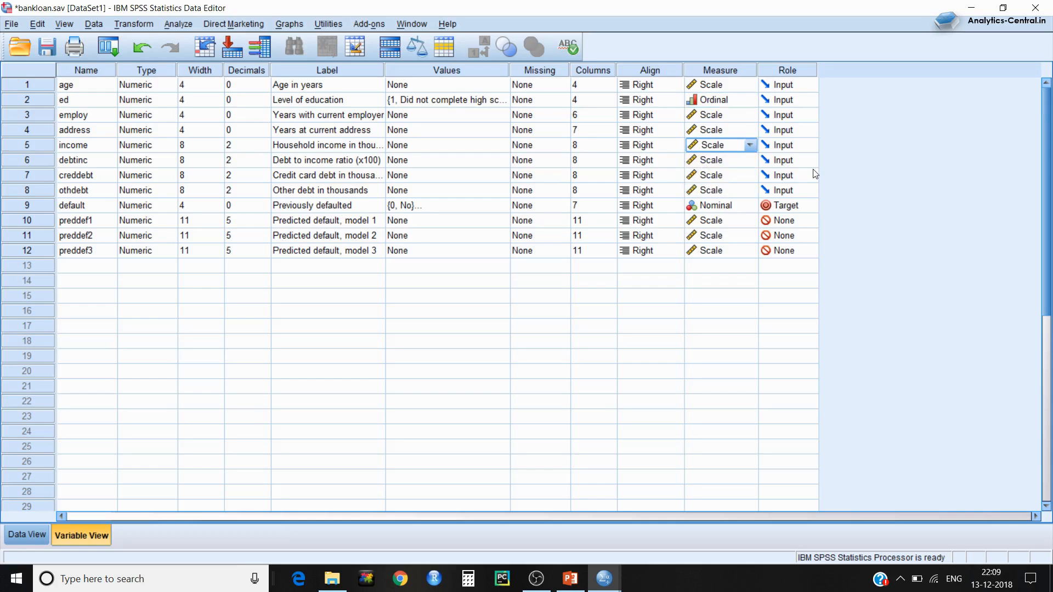
{"action": "left_click", "coordinate": [786, 120]}
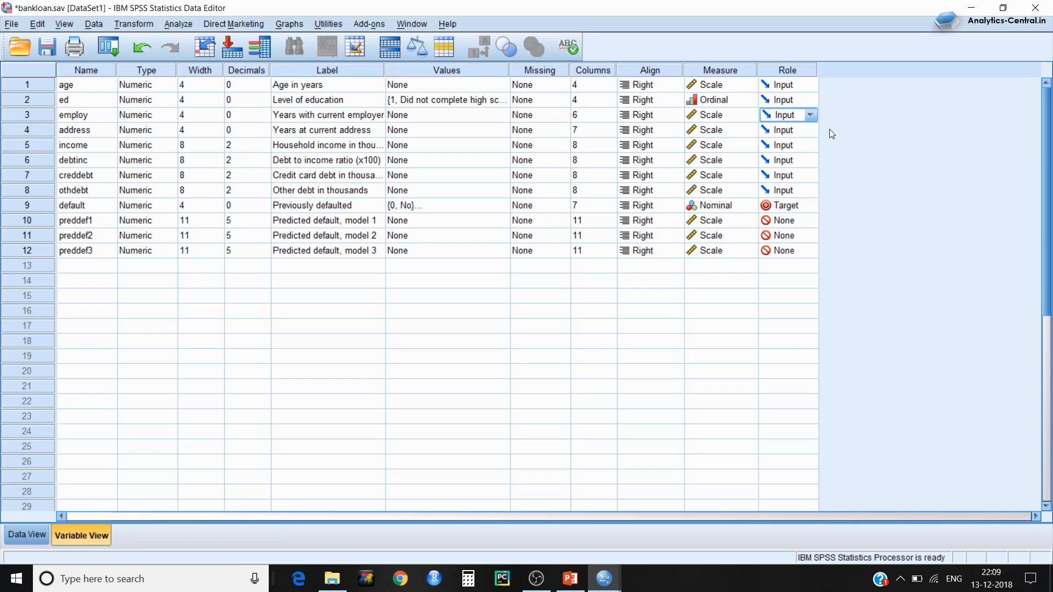
Step: Check the role of default and examine the role options available for income
{"action": "double_click", "coordinate": [799, 212]}
{"action": "left_click", "coordinate": [799, 213]}
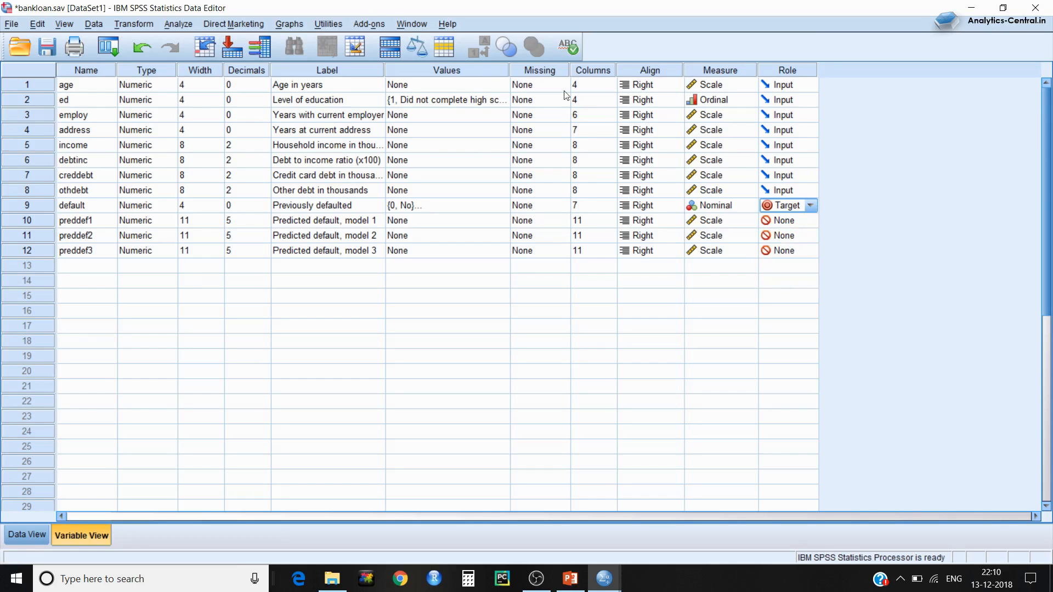
{"action": "left_click", "coordinate": [787, 145]}
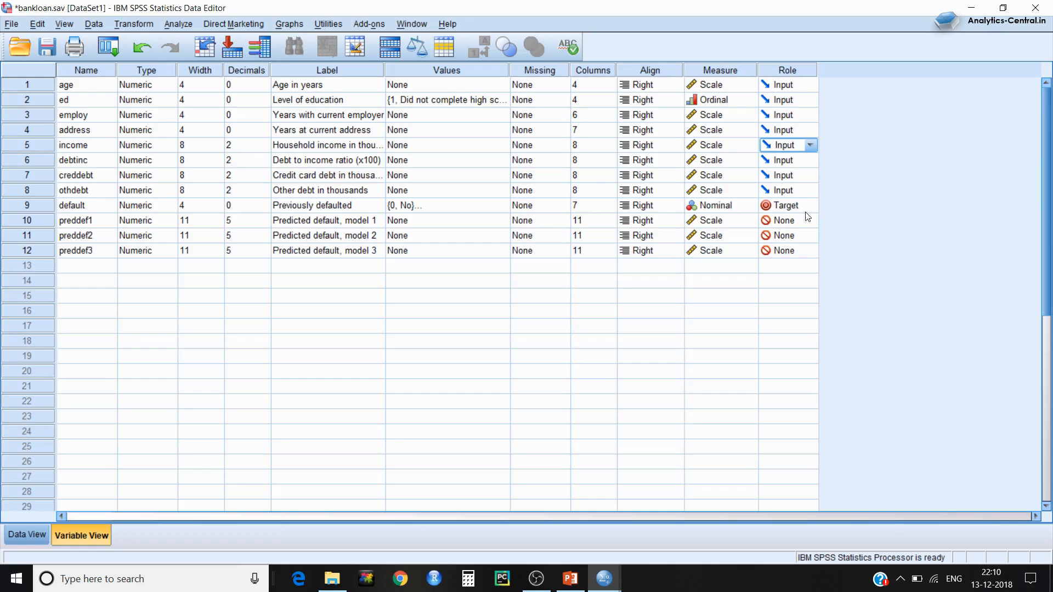
{"action": "left_click", "coordinate": [812, 145]}
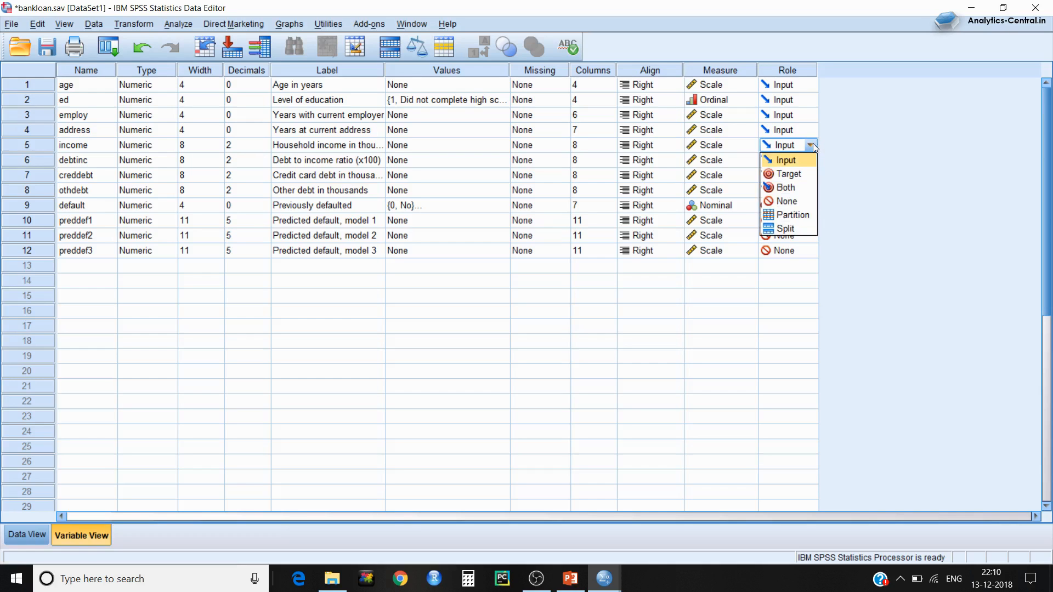
{"action": "left_click", "coordinate": [827, 171]}
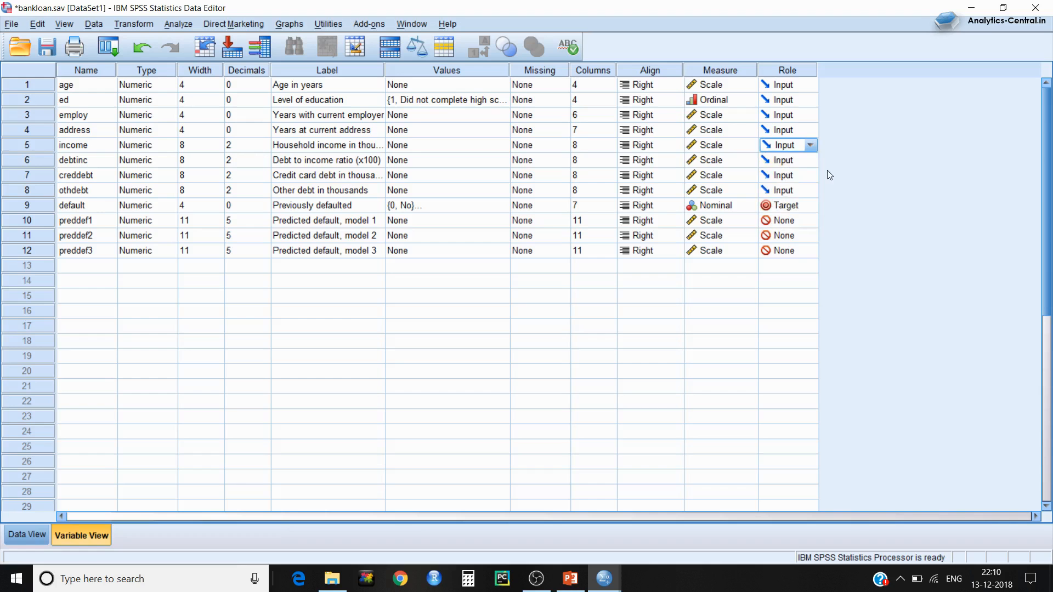
Step: Display value labels in Data View and widen the ed column until its full labels fit
{"action": "left_click", "coordinate": [31, 532]}
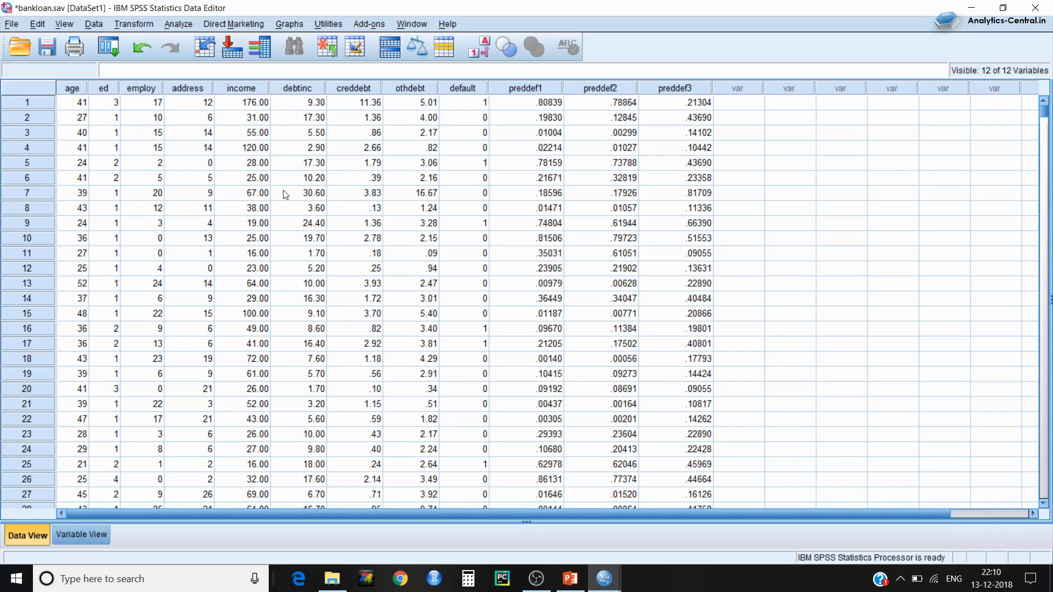
{"action": "left_click", "coordinate": [476, 53]}
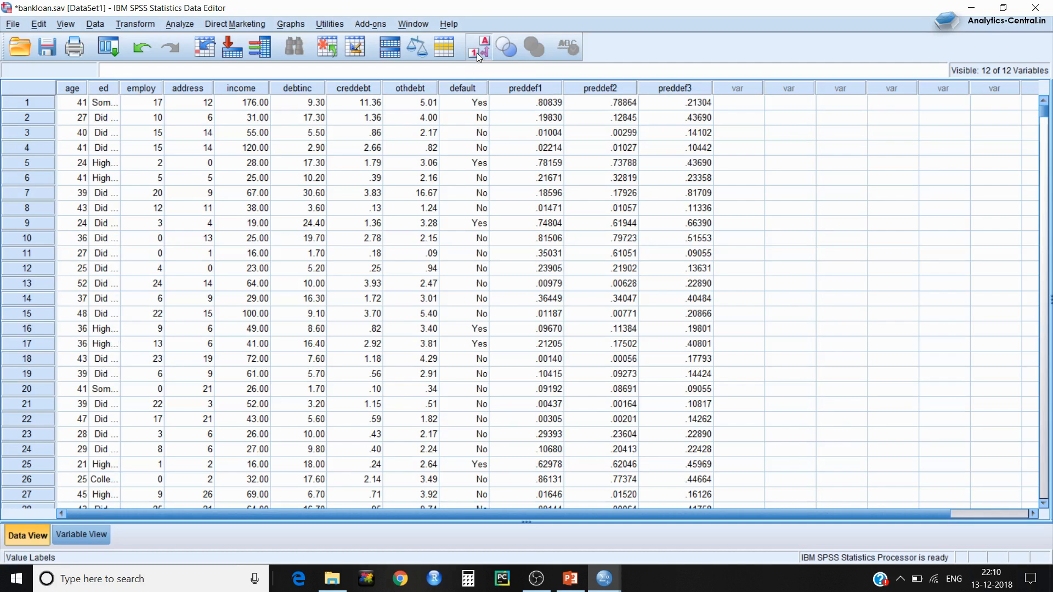
{"action": "left_click_drag", "start_coordinate": [119, 89], "coordinate": [212, 88]}
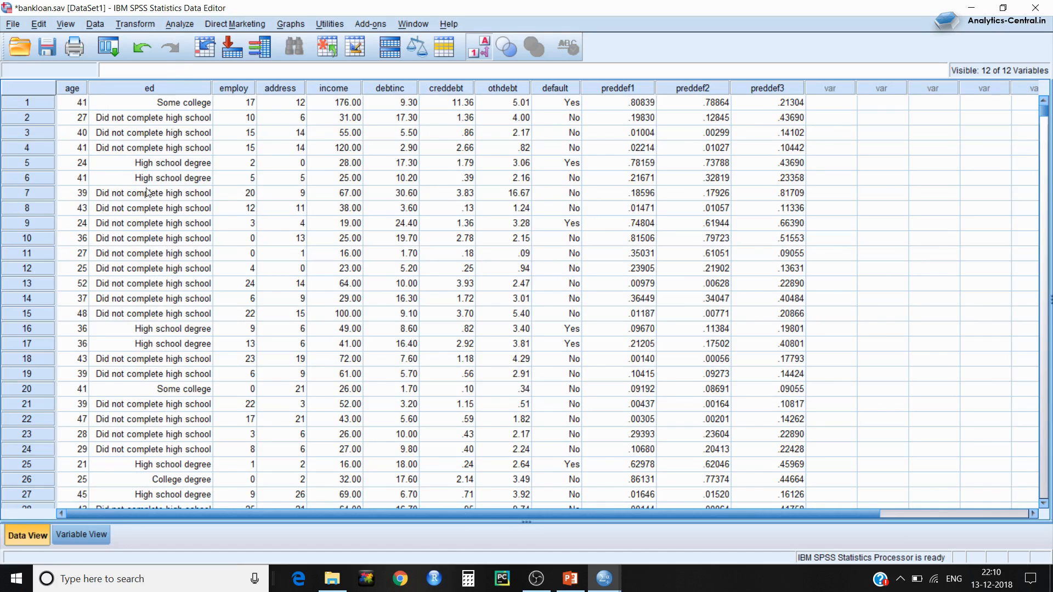
Step: Compare the numeric codes with the value labels in Data View, and inspect the ed code behind case 16
{"action": "left_click", "coordinate": [472, 49]}
{"action": "left_click", "coordinate": [472, 49]}
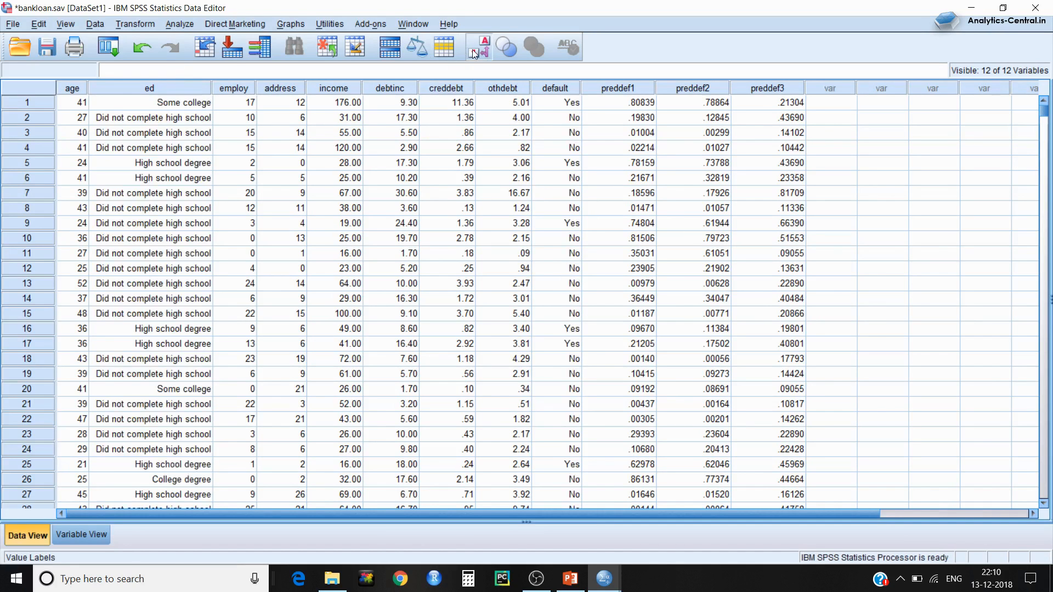
{"action": "left_click", "coordinate": [473, 49]}
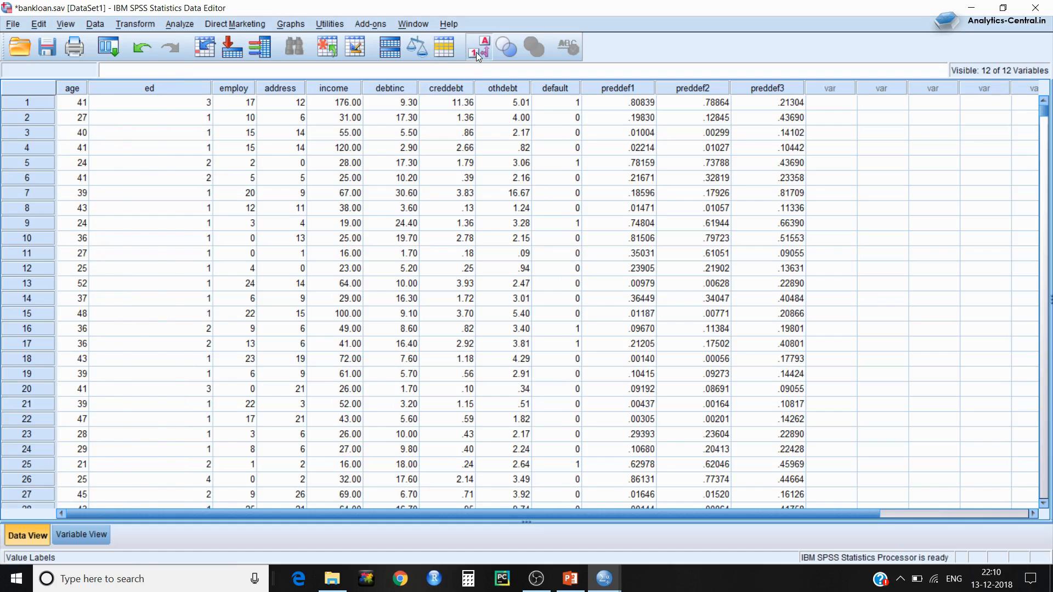
{"action": "left_click", "coordinate": [477, 53]}
{"action": "left_click", "coordinate": [476, 51]}
{"action": "left_click", "coordinate": [476, 51]}
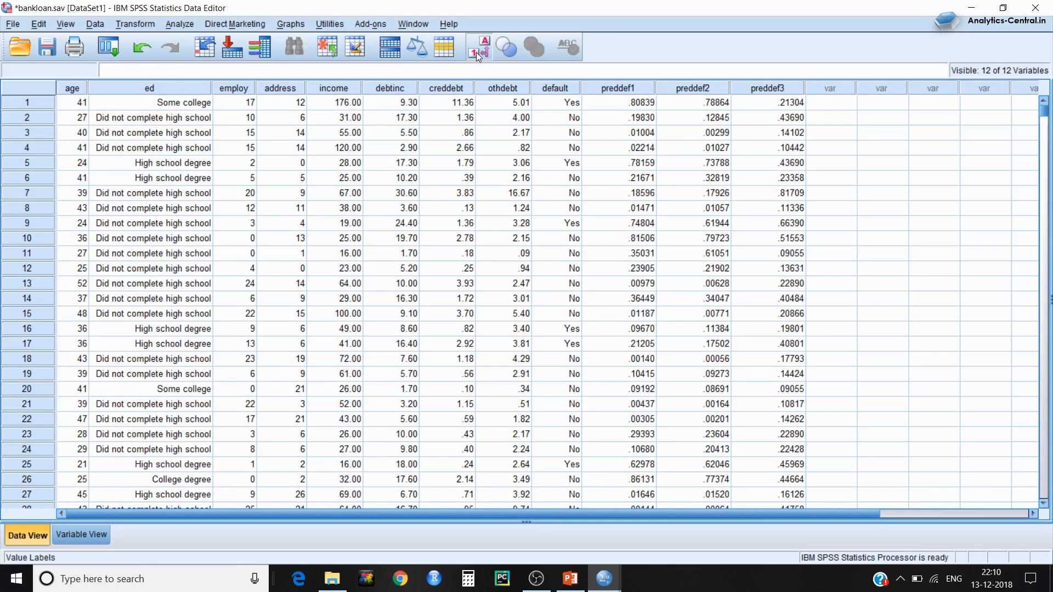
{"action": "left_click", "coordinate": [476, 52]}
{"action": "left_click", "coordinate": [476, 51]}
{"action": "left_click", "coordinate": [159, 329]}
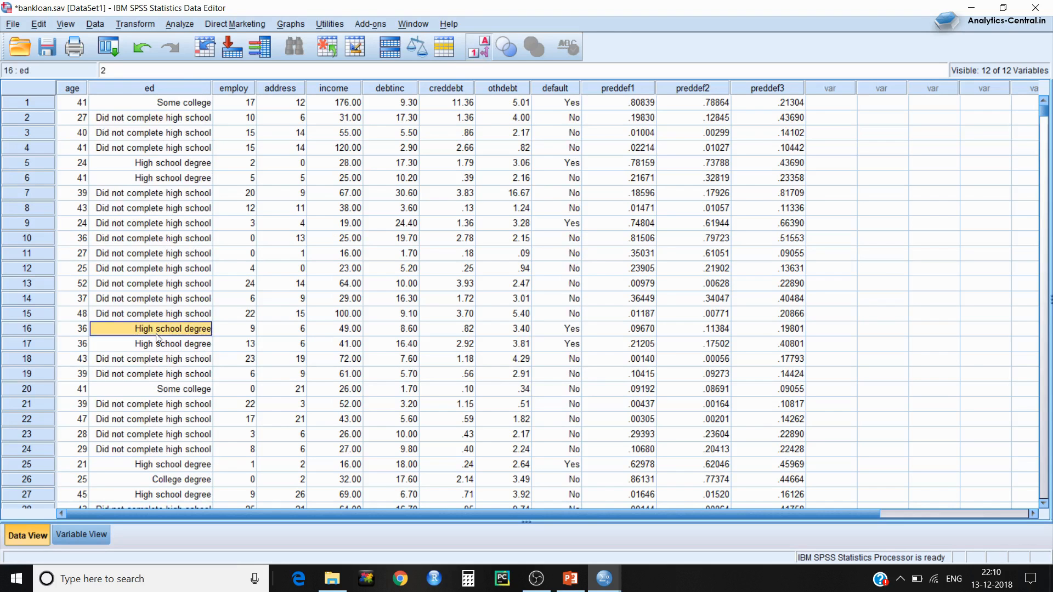
{"action": "left_click", "coordinate": [66, 536]}
{"action": "left_click", "coordinate": [32, 534]}
Step: Create a new empty dataset and open its Variable View
{"action": "left_click", "coordinate": [15, 24]}
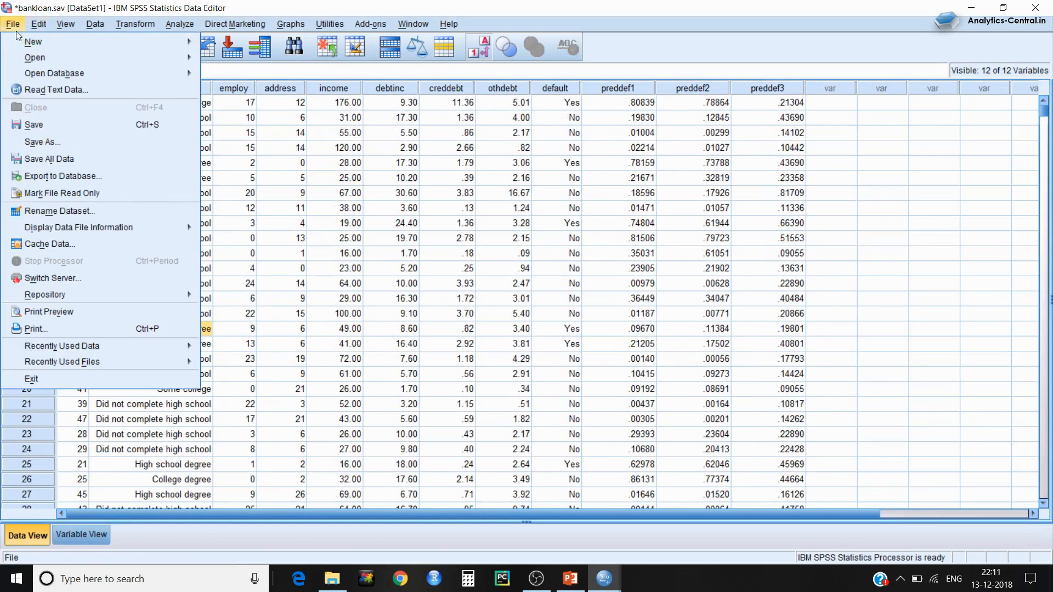
{"action": "mouse_move", "coordinate": [13, 41]}
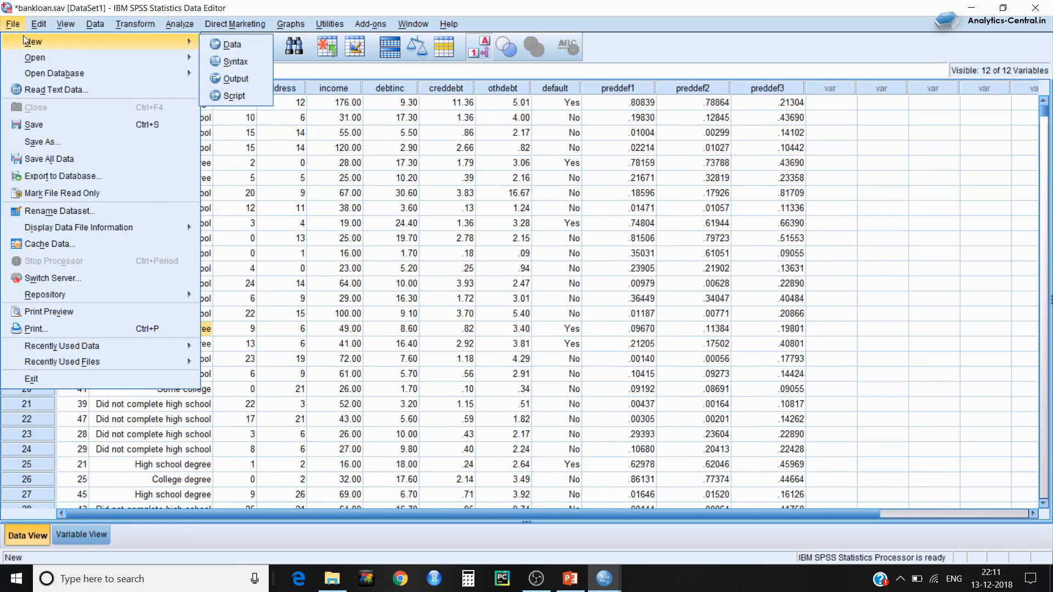
{"action": "left_click", "coordinate": [220, 44]}
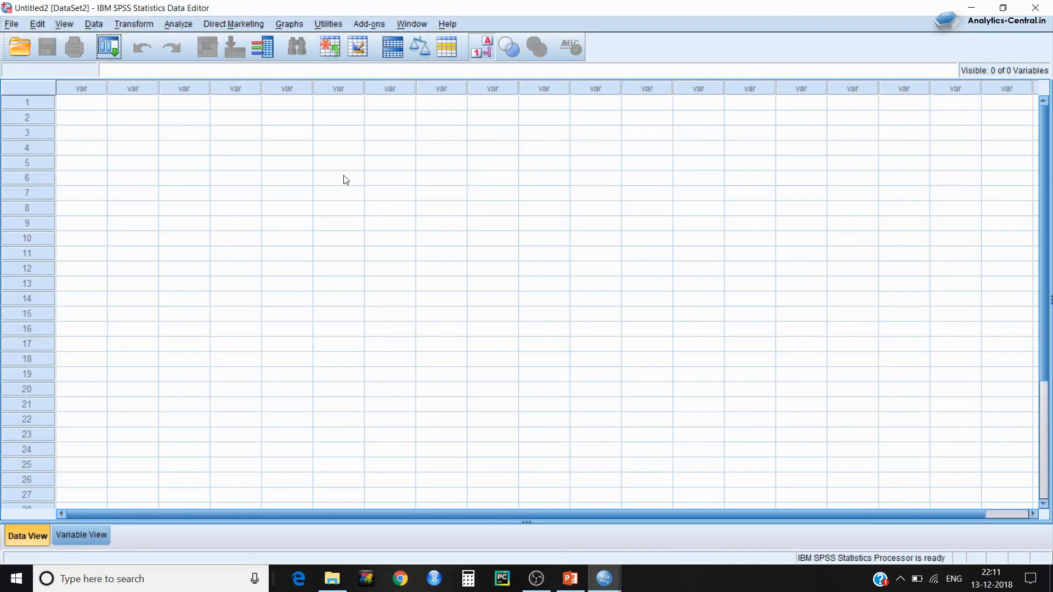
{"action": "left_click", "coordinate": [85, 107]}
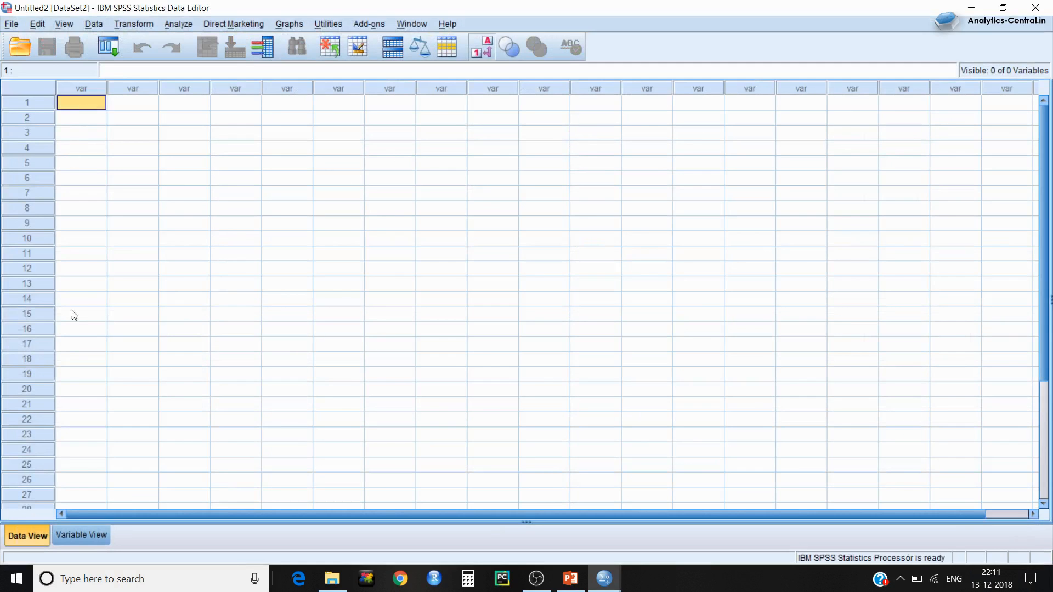
{"action": "left_click", "coordinate": [86, 533]}
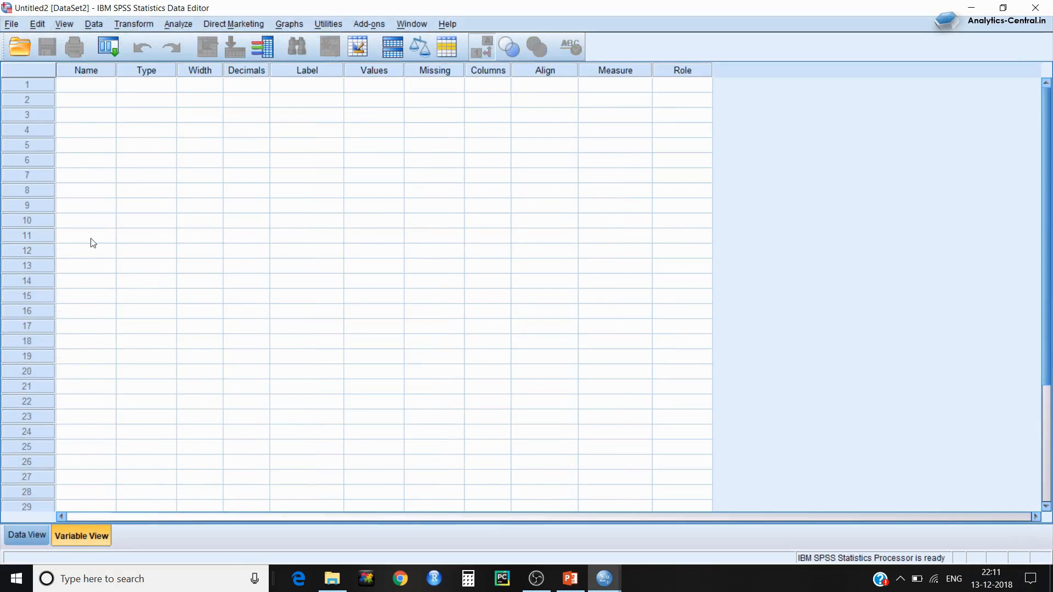
Step: Define the first variable of the new dataset with the name XYZ
{"action": "left_click", "coordinate": [106, 85]}
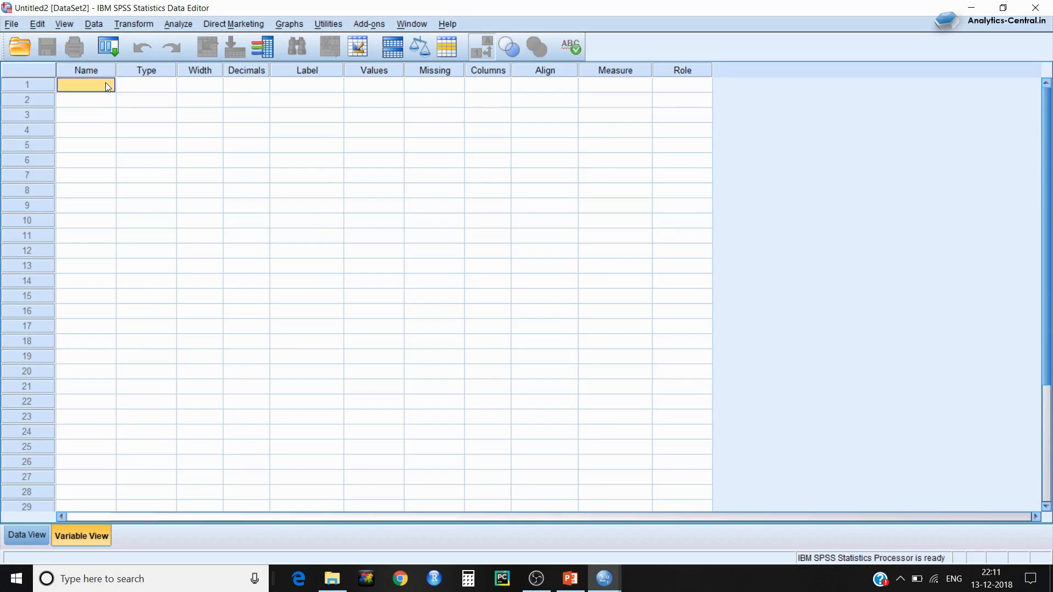
{"action": "type", "text": "XYZ"}
{"action": "key", "text": "Return"}
{"action": "key", "text": "shift+Tab"}
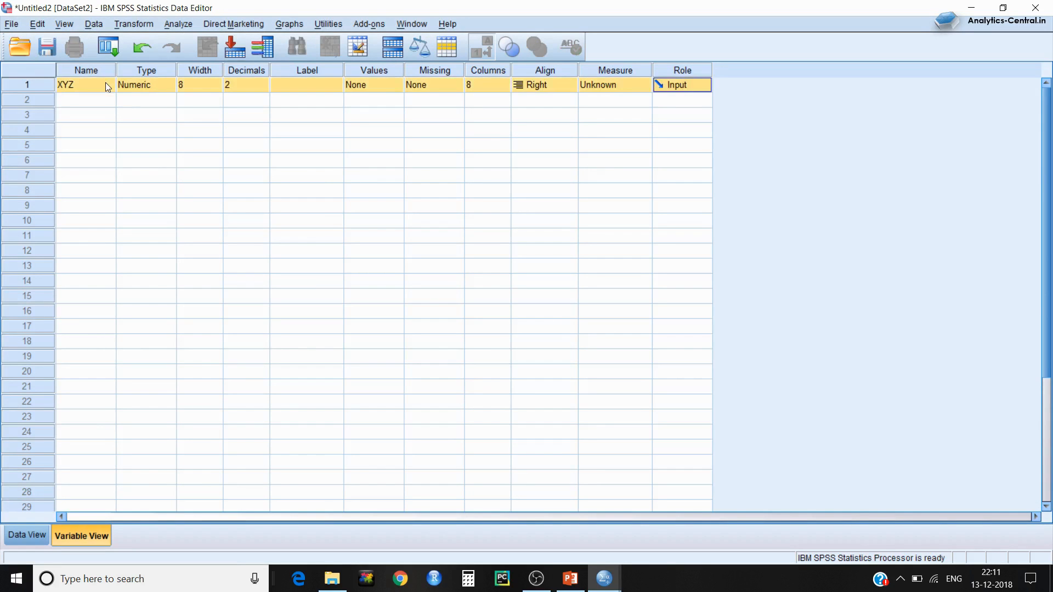
{"action": "key", "text": "shift+Tab"}
{"action": "key", "text": "shift+Tab"}
{"action": "key", "text": "shift+Tab"}
{"action": "key", "text": "shift+Tab"}
{"action": "key", "text": "shift+Tab"}
{"action": "key", "text": "shift+Tab"}
{"action": "key", "text": "shift+Tab"}
{"action": "key", "text": "shift+Tab"}
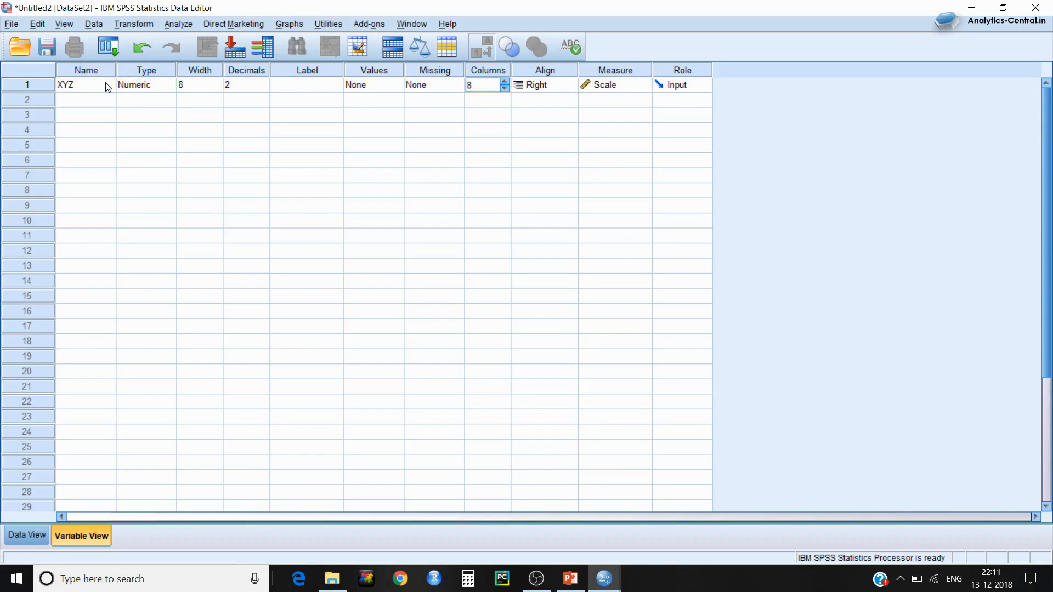
{"action": "key", "text": "shift+Tab"}
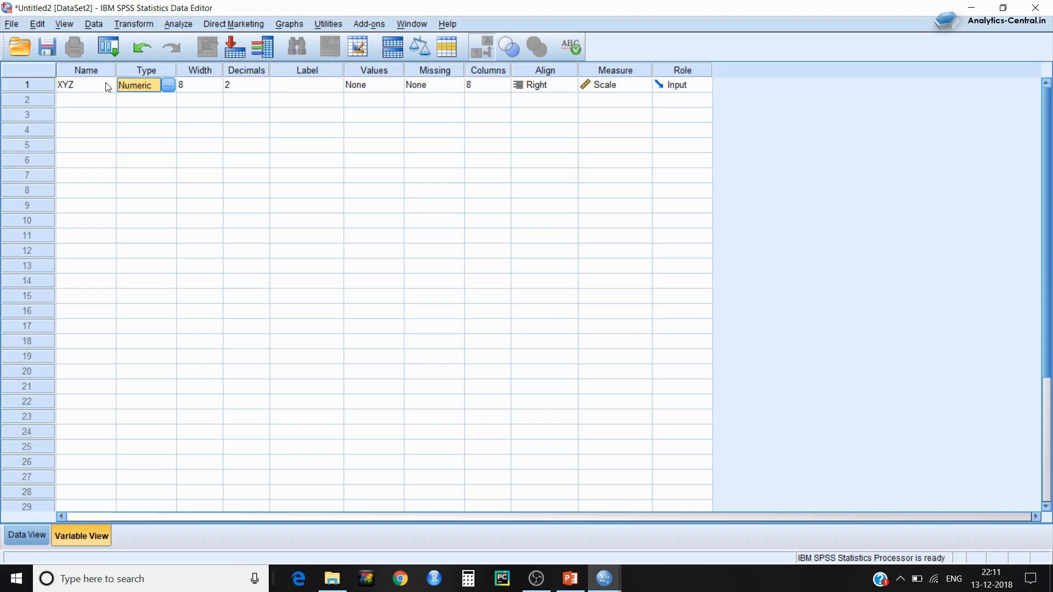
Step: Give the variable XYZ the label Temp
{"action": "key", "text": "Tab"}
{"action": "key", "text": "Tab"}
{"action": "key", "text": "Tab"}
{"action": "key", "text": "Tab"}
{"action": "key", "text": "Tab"}
{"action": "key", "text": "shift+Tab"}
{"action": "key", "text": "shift+Tab"}
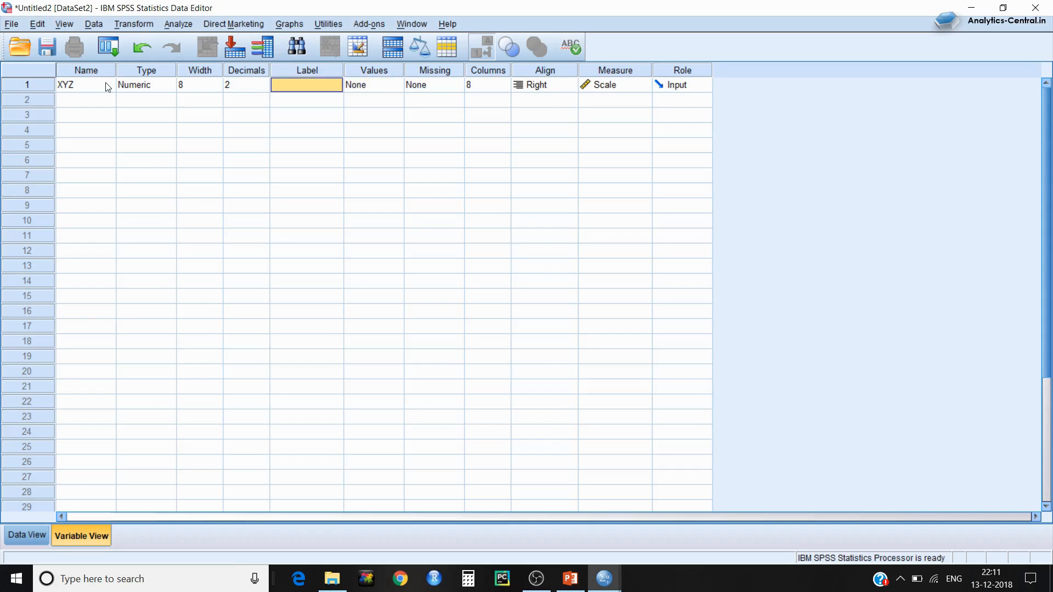
{"action": "type", "text": "Temp"}
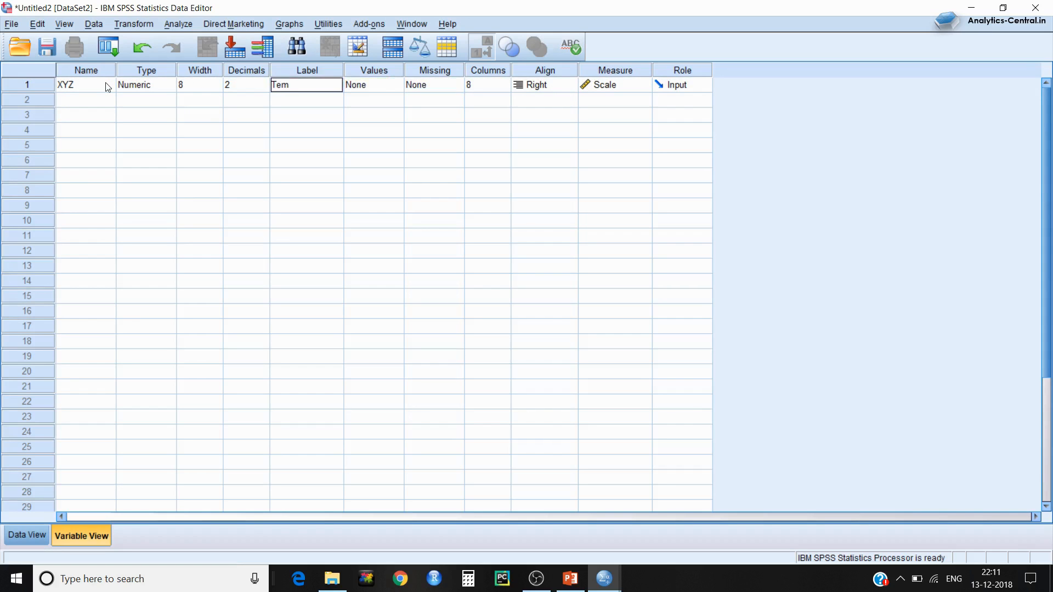
{"action": "key", "text": "Return"}
Step: Rename the first variable as Srno
{"action": "key", "text": "Up"}
{"action": "key", "text": "shift+Tab"}
{"action": "key", "text": "shift+Tab"}
{"action": "key", "text": "shift+Tab"}
{"action": "key", "text": "shift+Tab"}
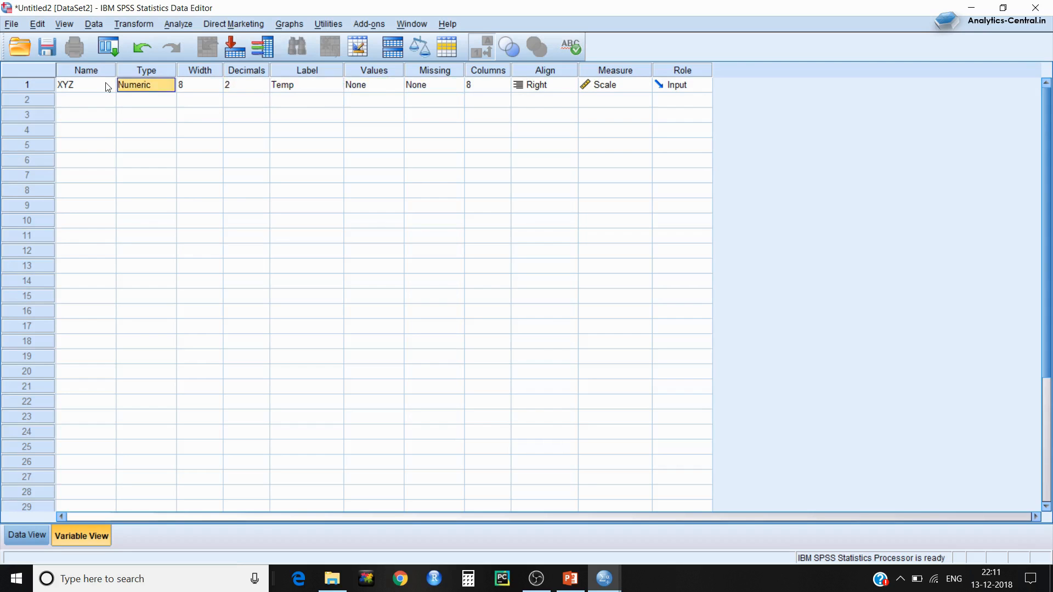
{"action": "type", "text": "Sr"}
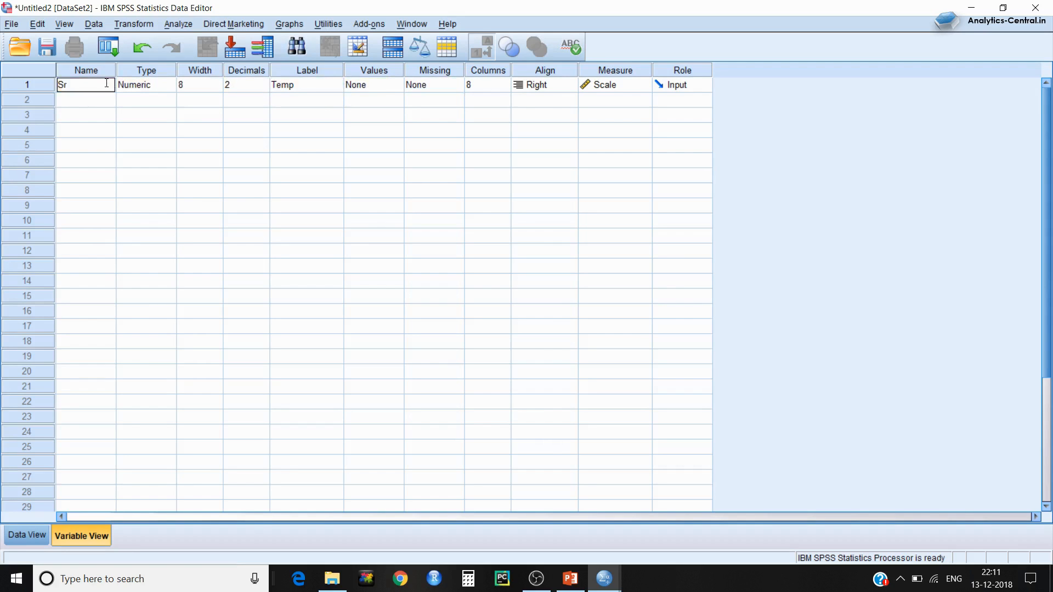
{"action": "type", "text": "no"}
{"action": "key", "text": "Return"}
Step: Set the label of Srno to "serial number"
{"action": "key", "text": "Up"}
{"action": "key", "text": "Tab"}
{"action": "key", "text": "Tab"}
{"action": "key", "text": "Tab"}
{"action": "key", "text": "Tab"}
{"action": "type", "text": "serial number"}
{"action": "key", "text": "Return"}
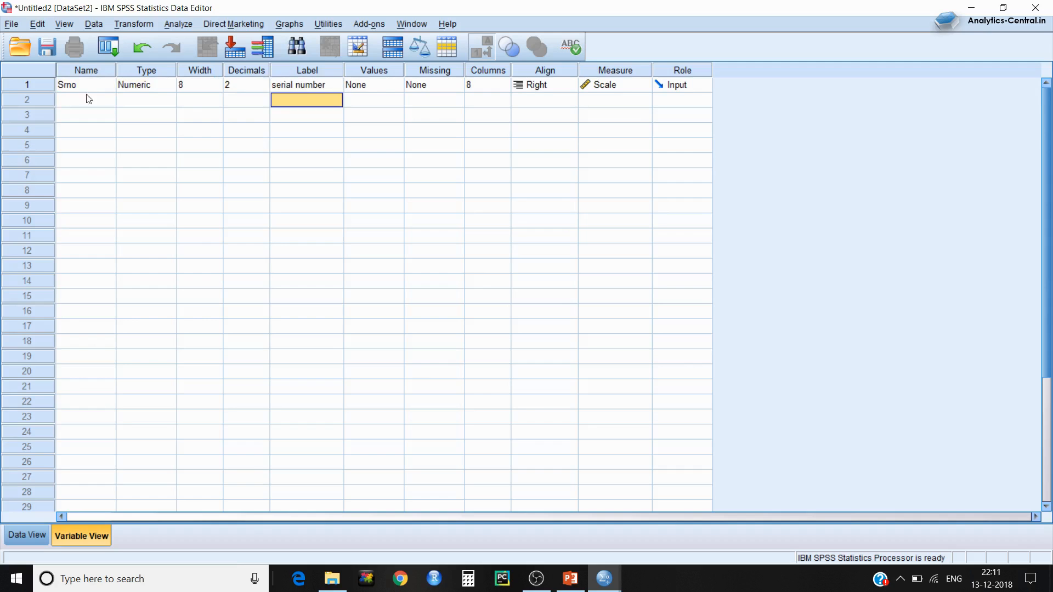
Step: Enter the values 1, 2, 3, 4, 5 and 6 for Srno in cases 1 to 6 in Data View
{"action": "left_click", "coordinate": [28, 534]}
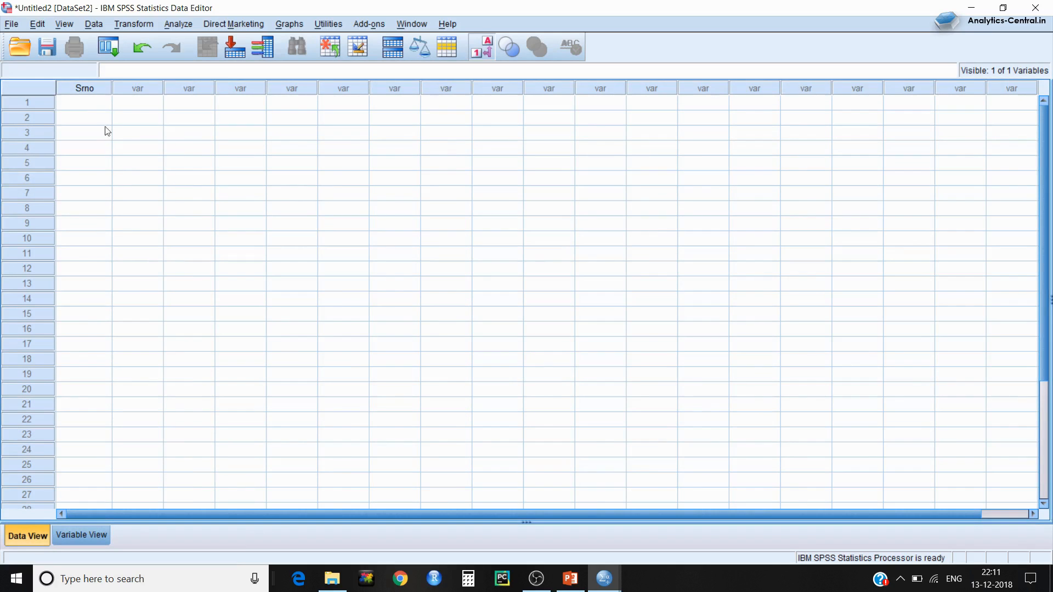
{"action": "left_click", "coordinate": [102, 104]}
{"action": "type", "text": "1"}
{"action": "key", "text": "Return"}
{"action": "type", "text": "2"}
{"action": "key", "text": "Return"}
{"action": "type", "text": "3"}
{"action": "key", "text": "Return"}
{"action": "type", "text": "4"}
{"action": "key", "text": "Return"}
{"action": "type", "text": "5"}
{"action": "key", "text": "Return"}
{"action": "type", "text": "6"}
{"action": "key", "text": "Return"}
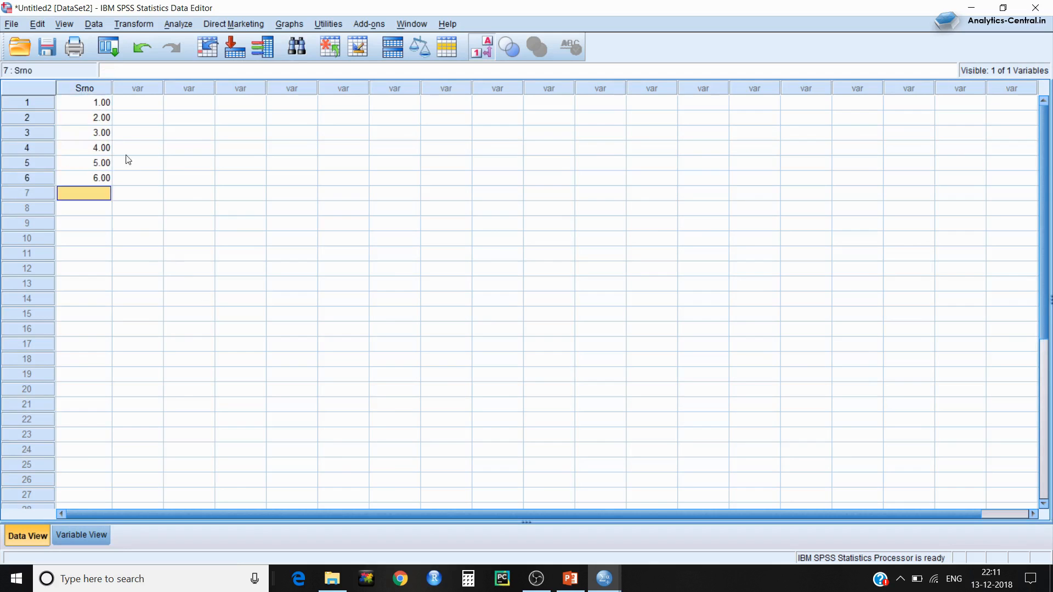
Step: Look over the Srno values in cases 1 to 6 and review the variable's definition in Variable View
{"action": "left_click", "coordinate": [110, 135]}
{"action": "left_click", "coordinate": [104, 104]}
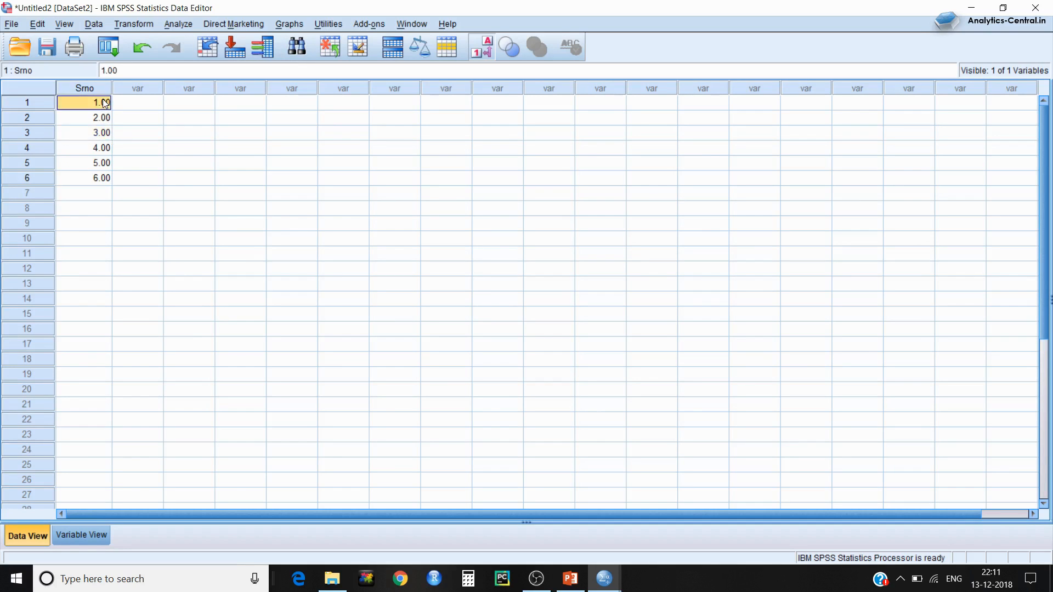
{"action": "key", "text": "shift+Down"}
{"action": "key", "text": "shift+Down"}
{"action": "key", "text": "shift+Down"}
{"action": "key", "text": "shift+Down"}
{"action": "key", "text": "shift+Down"}
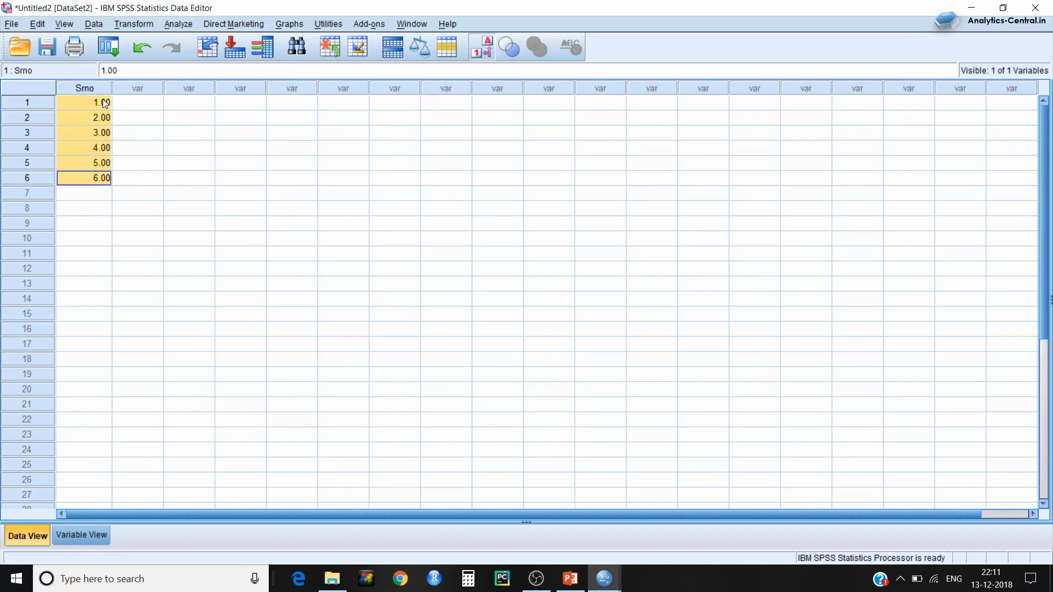
{"action": "key", "text": "Right"}
{"action": "key", "text": "Right"}
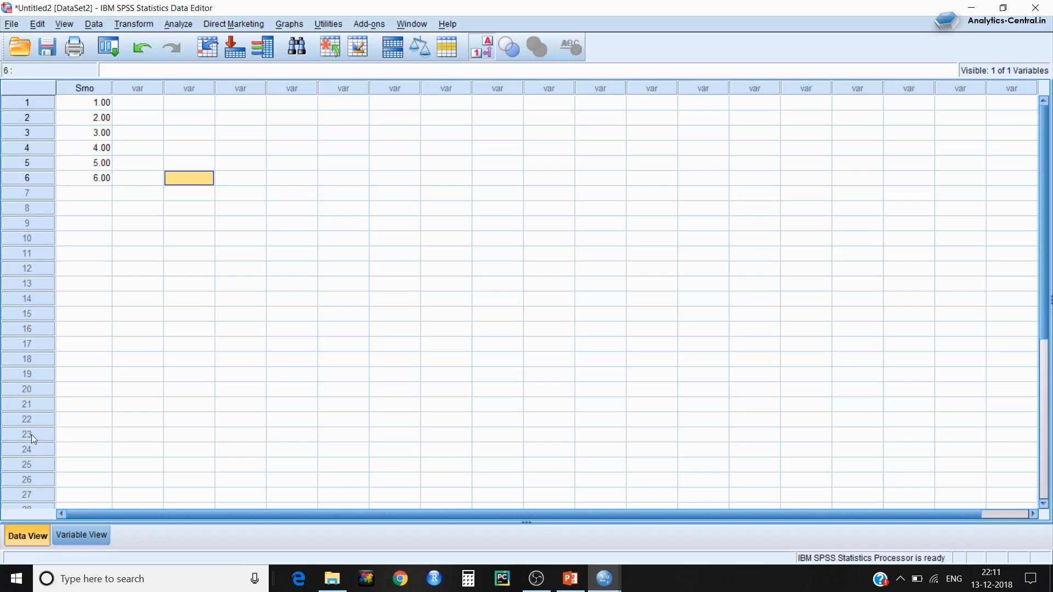
{"action": "left_click", "coordinate": [80, 531]}
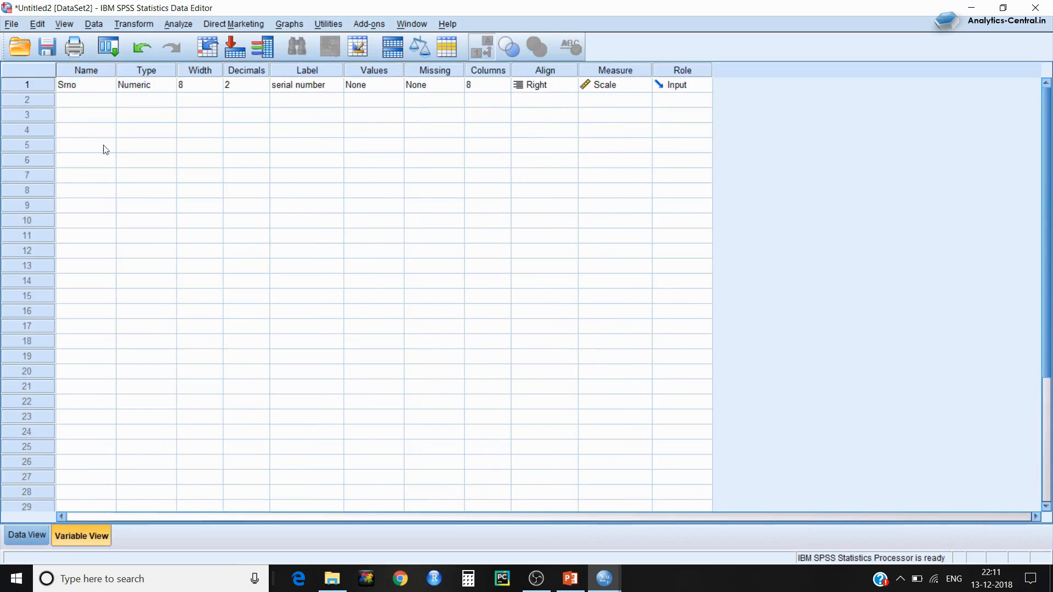
{"action": "left_click", "coordinate": [96, 100]}
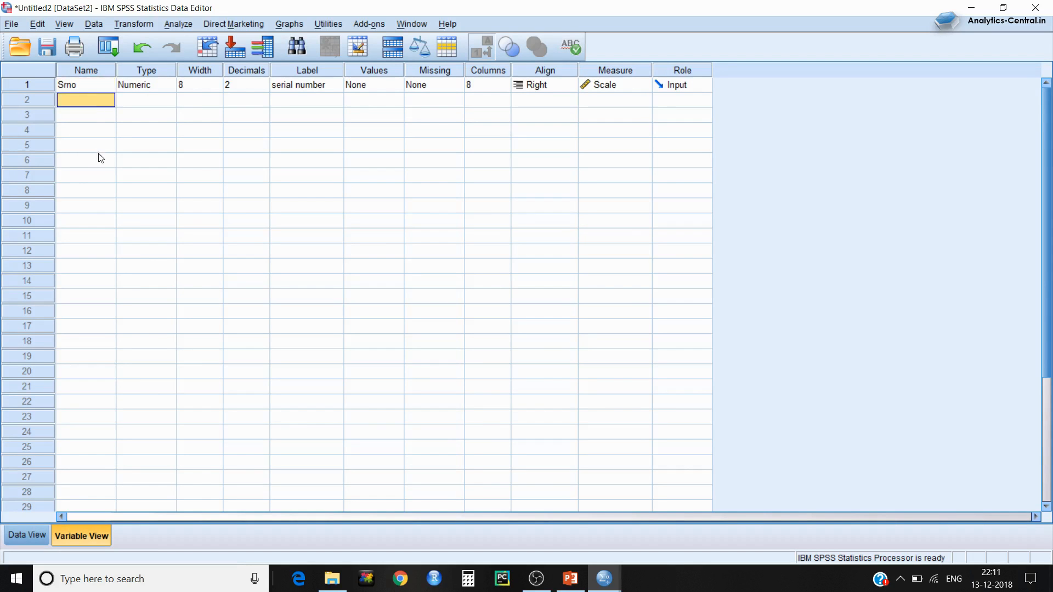
{"action": "left_click", "coordinate": [24, 534]}
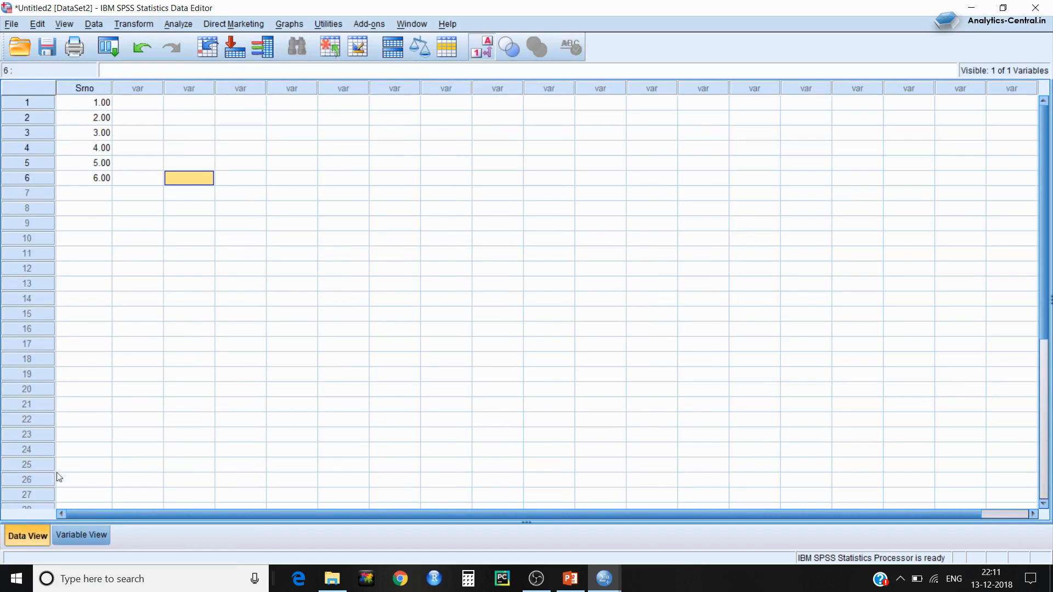
Step: Save the new dataset as temp in the SPSS folder, in SPSS Statistics (*.sav) format
{"action": "left_click", "coordinate": [48, 48]}
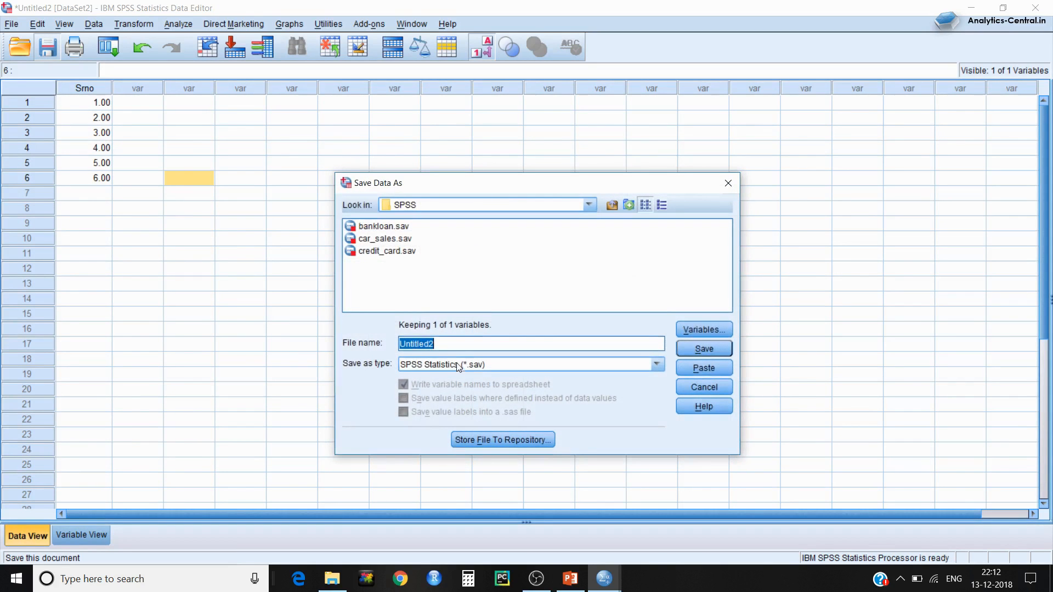
{"action": "key", "text": "BackSpace"}
{"action": "type", "text": "temp"}
{"action": "left_click", "coordinate": [708, 347]}
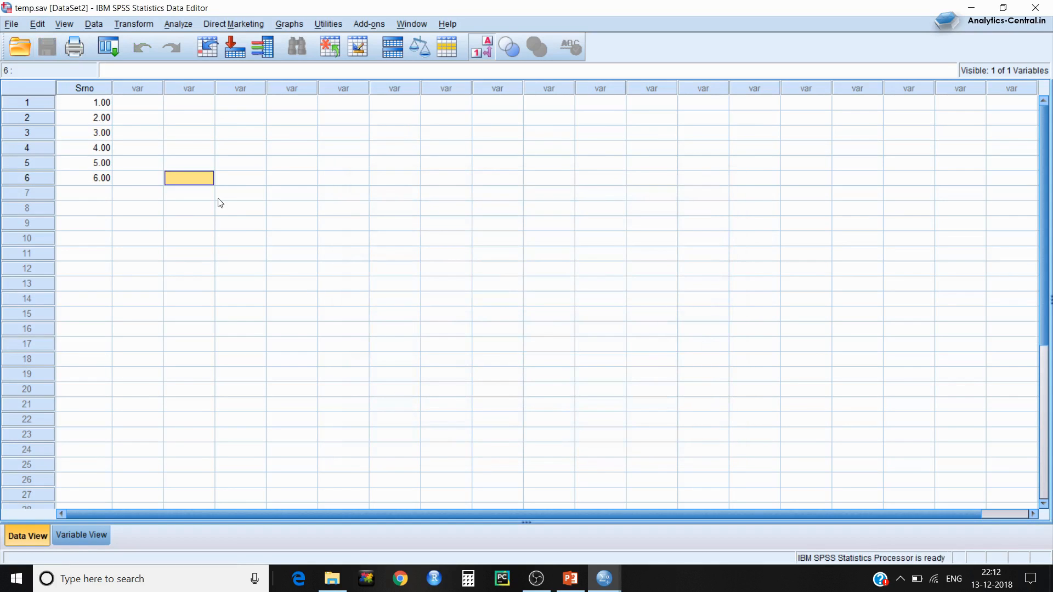
Step: Create a new syntax file, view the empty Syntax Editor window, and close it
{"action": "left_click", "coordinate": [273, 180]}
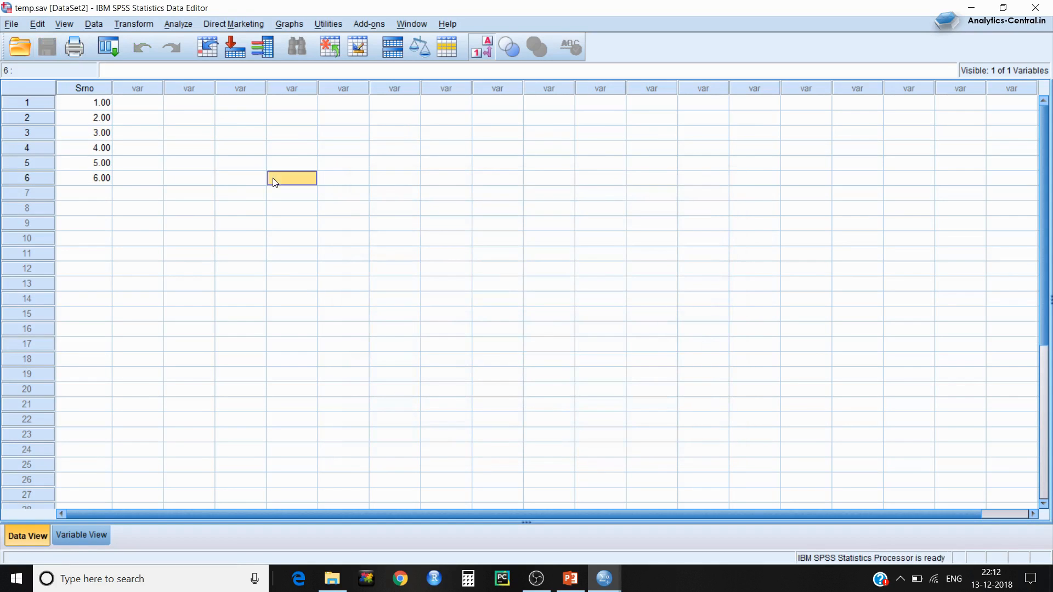
{"action": "left_click", "coordinate": [12, 24]}
{"action": "mouse_move", "coordinate": [59, 46]}
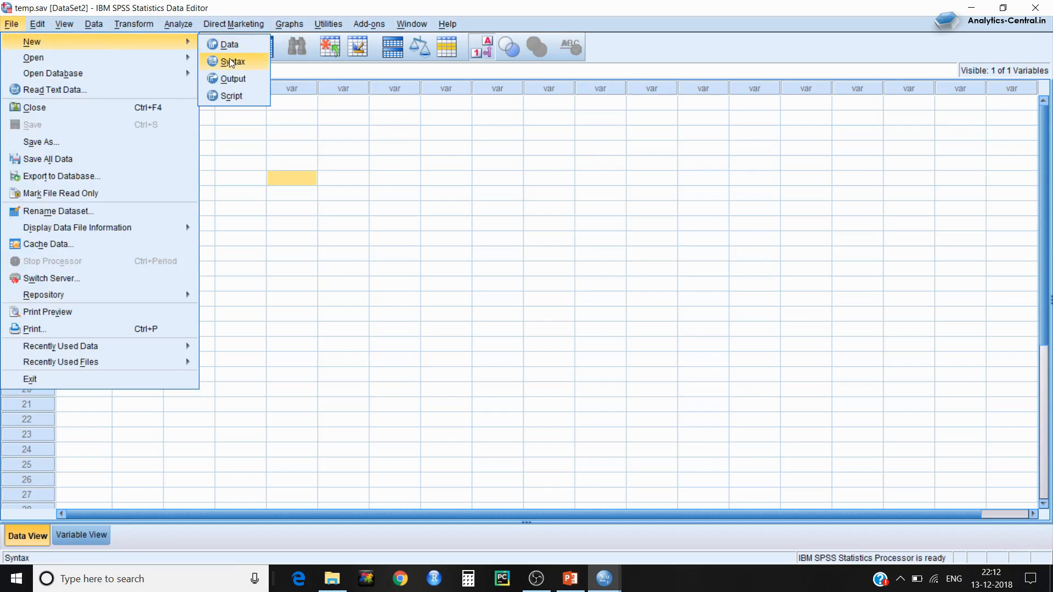
{"action": "double_click", "coordinate": [230, 58]}
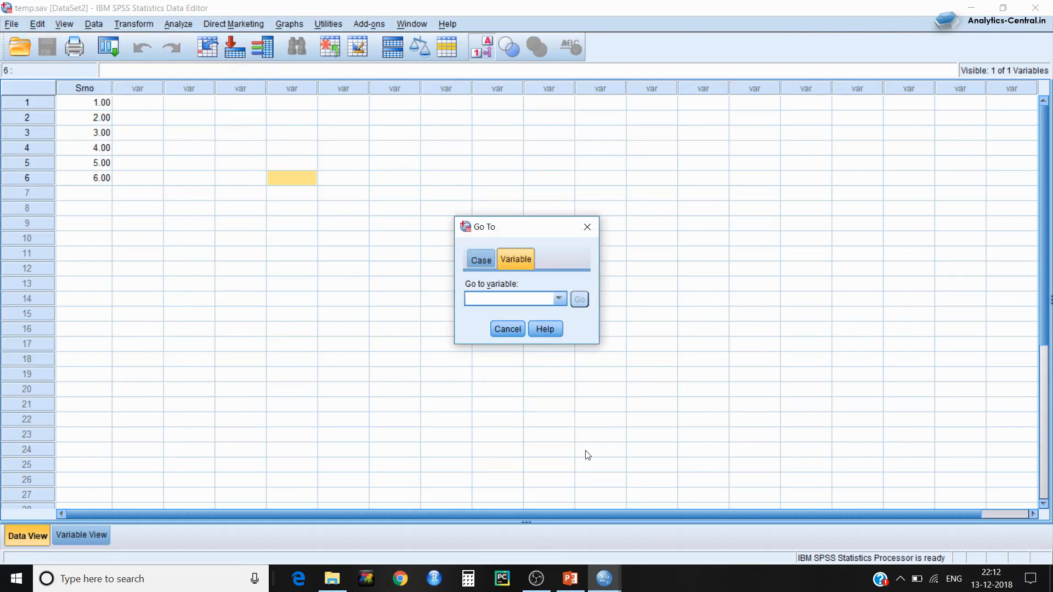
{"action": "left_click", "coordinate": [519, 331]}
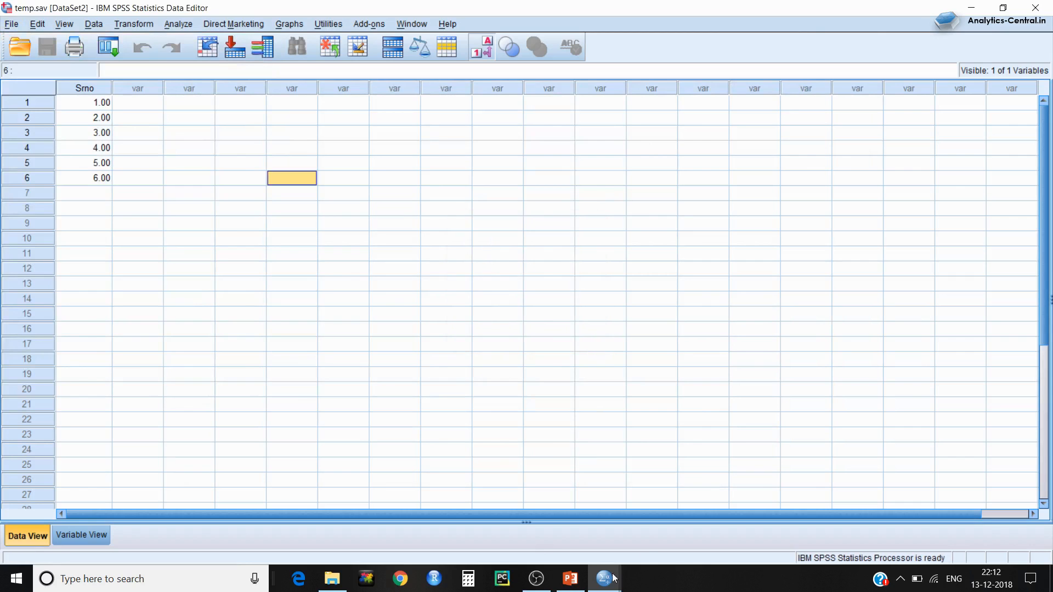
{"action": "mouse_move", "coordinate": [604, 579]}
{"action": "left_click", "coordinate": [768, 524]}
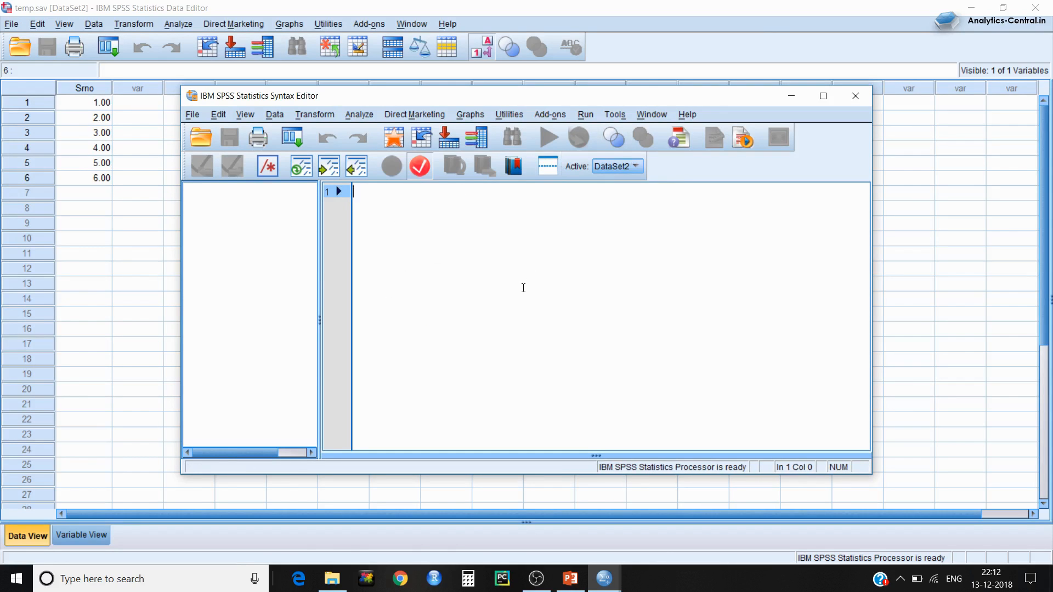
{"action": "left_click", "coordinate": [853, 97]}
Step: Create a new output document, view the empty Viewer window, and close it
{"action": "left_click", "coordinate": [16, 27]}
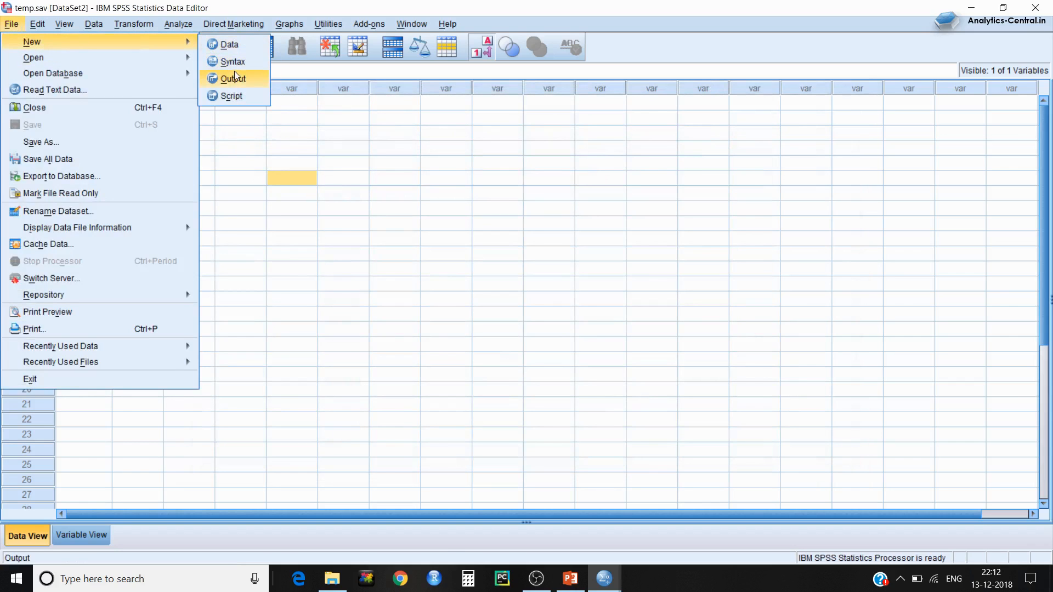
{"action": "left_click", "coordinate": [235, 74]}
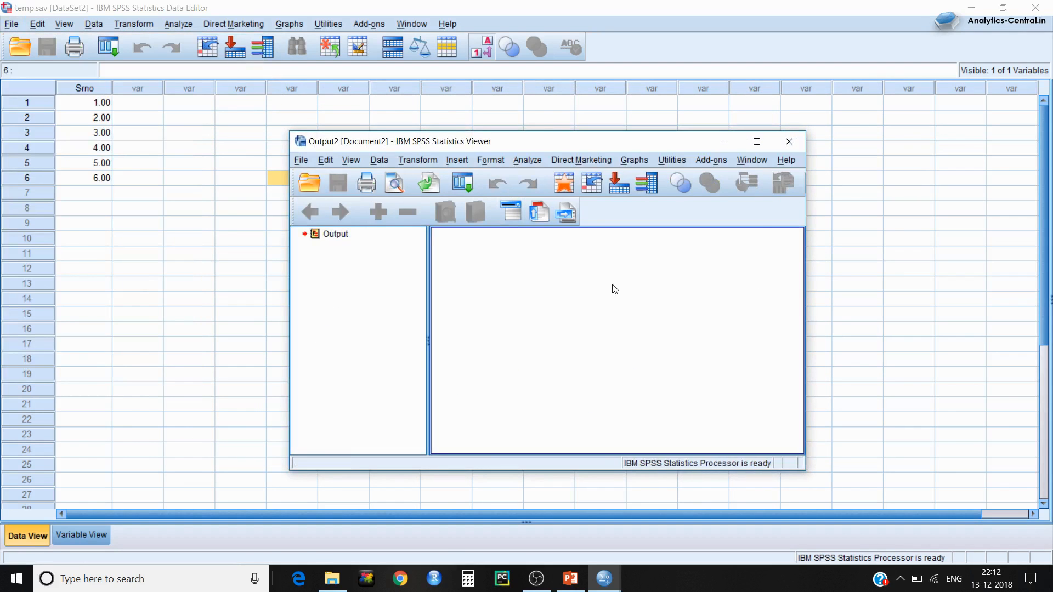
{"action": "left_click", "coordinate": [790, 142]}
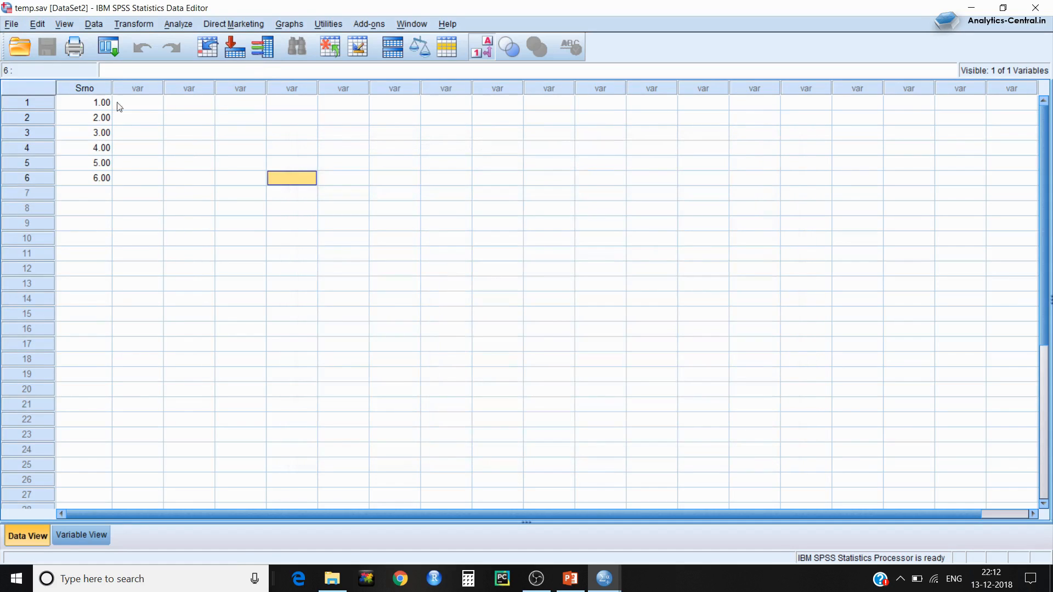
Step: Create a new script, view the Basic Script Editor, and close it
{"action": "left_click", "coordinate": [11, 24]}
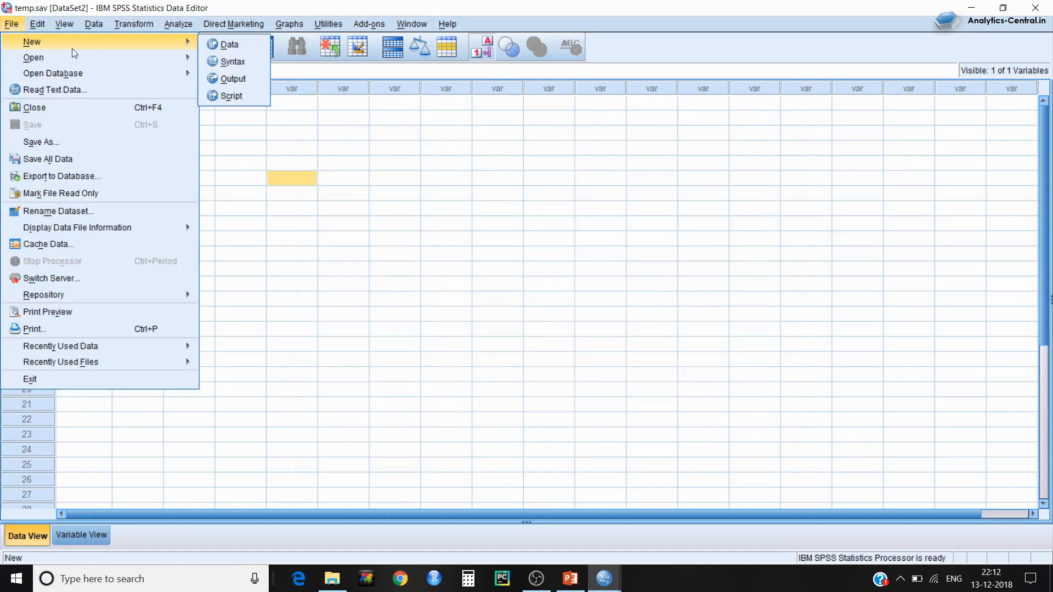
{"action": "mouse_move", "coordinate": [189, 55]}
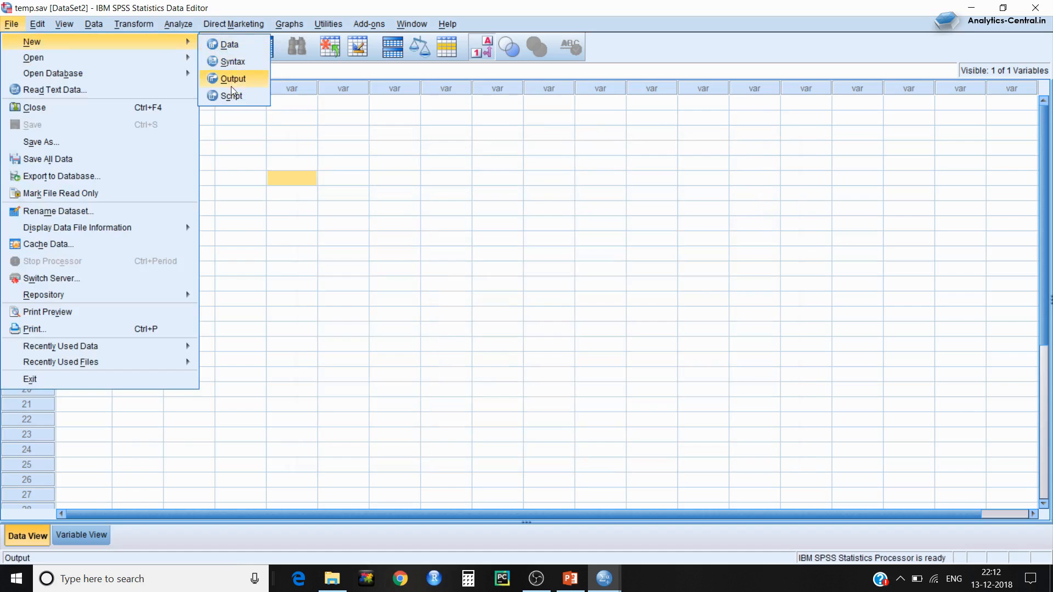
{"action": "left_click", "coordinate": [232, 93]}
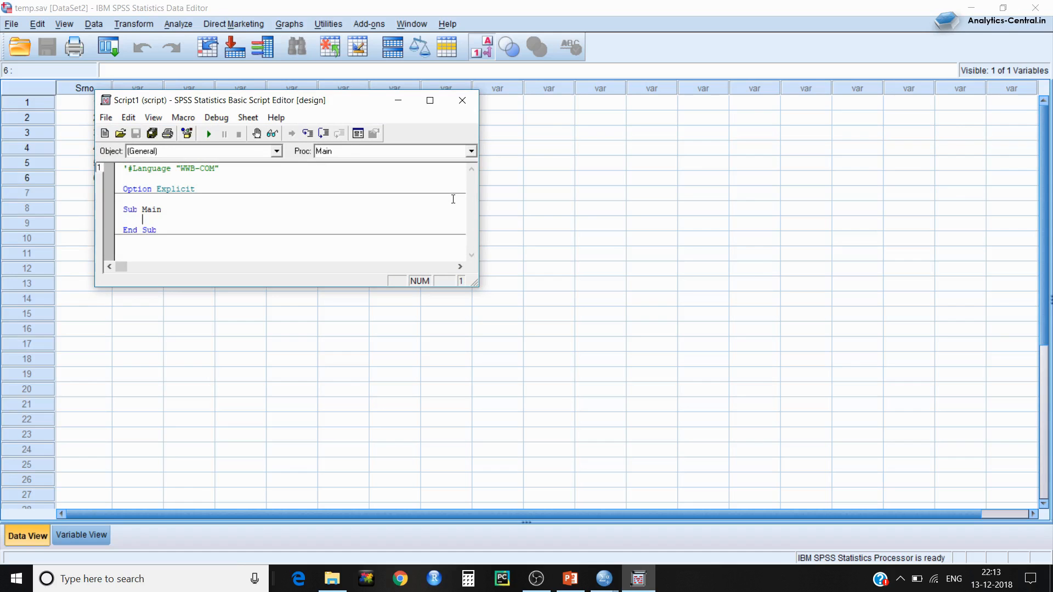
{"action": "left_click", "coordinate": [463, 100]}
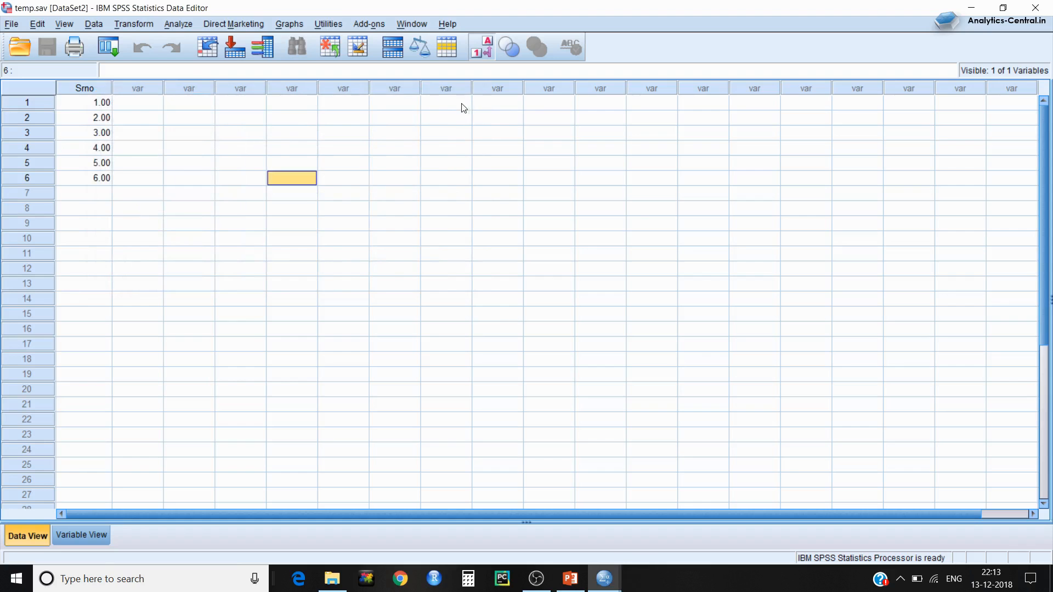
{"action": "left_click", "coordinate": [8, 23]}
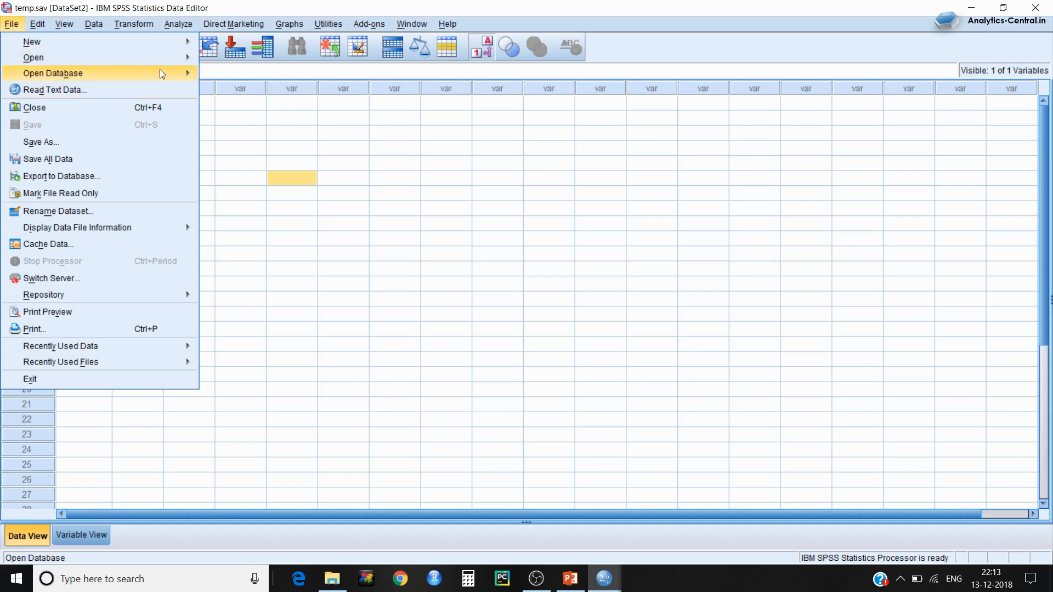
{"action": "left_click", "coordinate": [287, 175]}
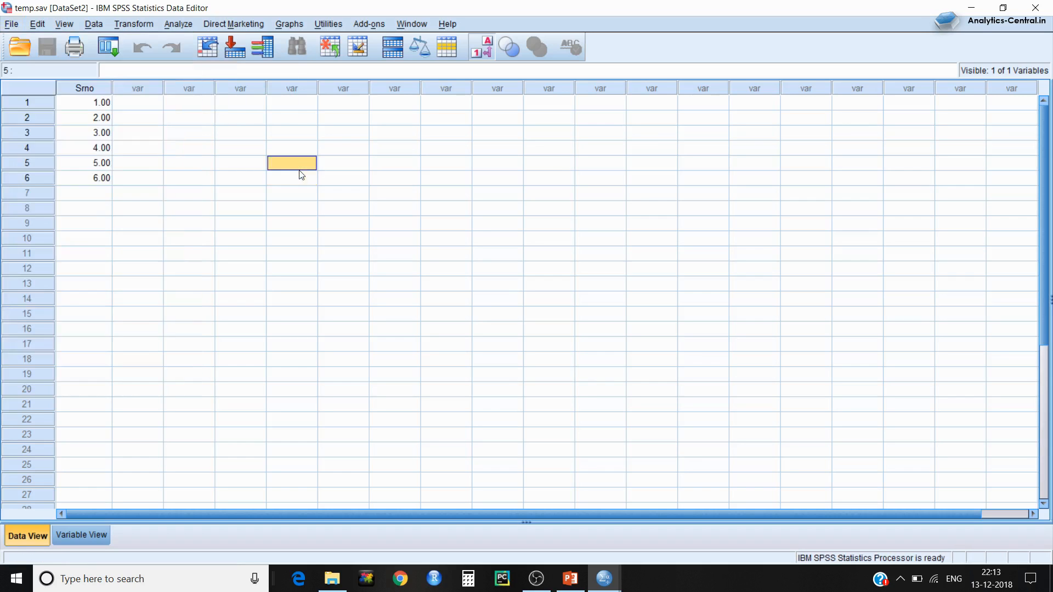
{"action": "left_click", "coordinate": [568, 587]}
Step: Start opening a data file from the SPSS folder and list files of type All Files (*.*)
{"action": "left_click", "coordinate": [12, 24]}
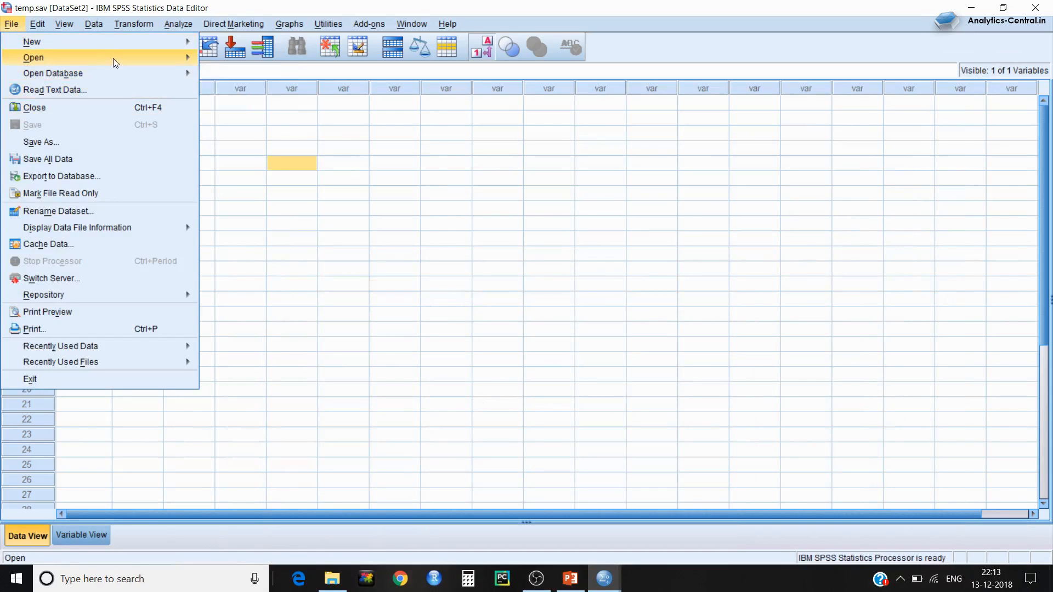
{"action": "mouse_move", "coordinate": [191, 63]}
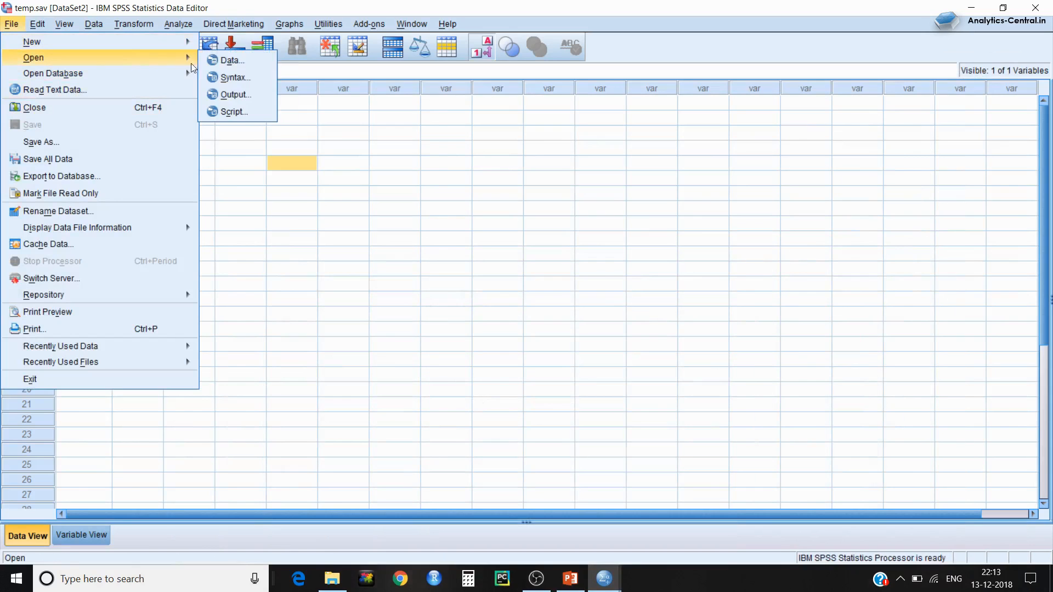
{"action": "left_click", "coordinate": [232, 65]}
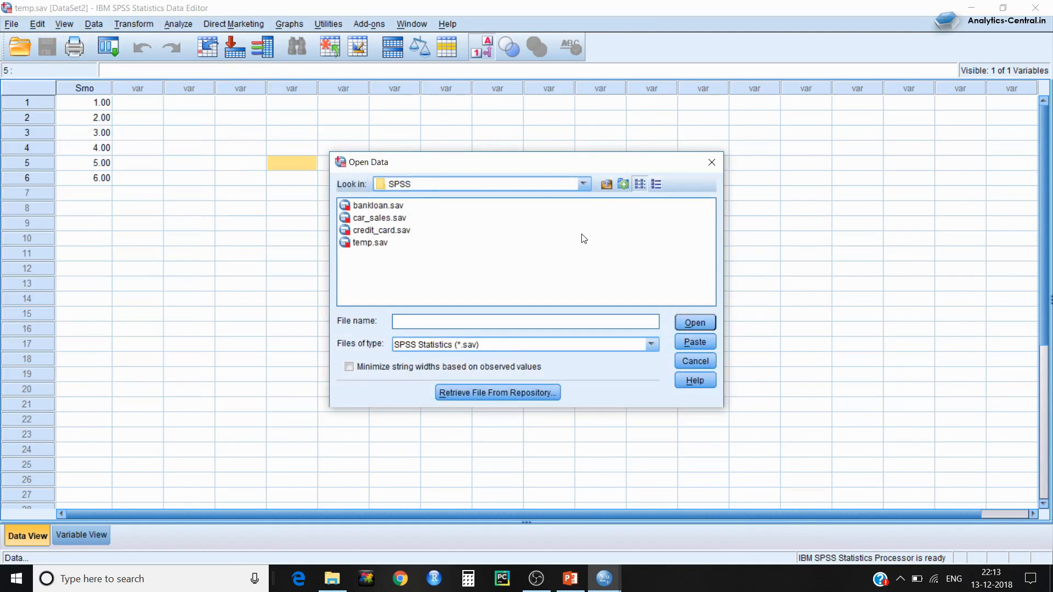
{"action": "left_click", "coordinate": [651, 345]}
{"action": "left_click", "coordinate": [653, 364]}
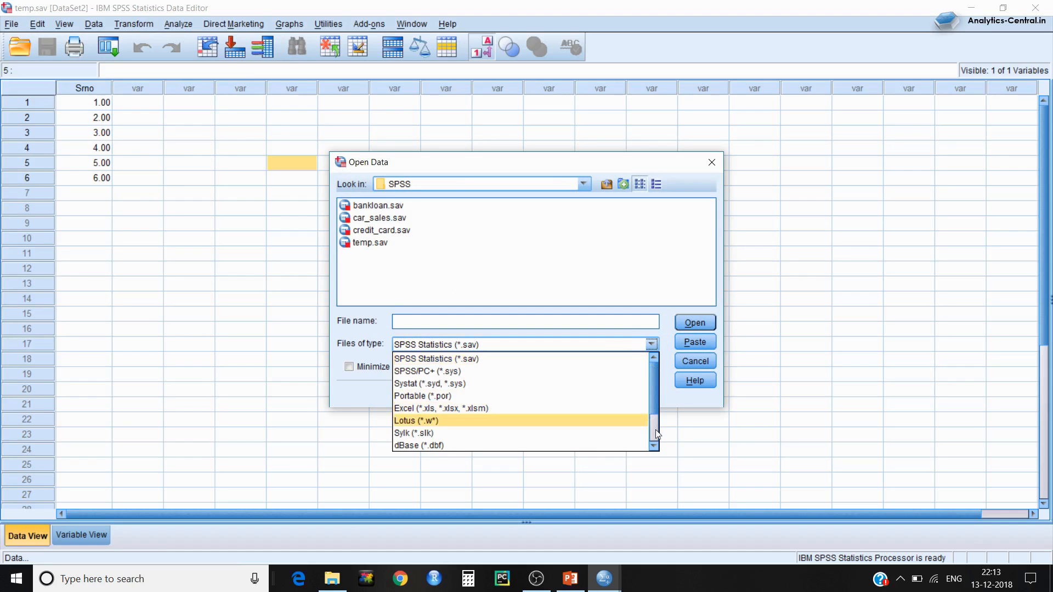
{"action": "scroll", "coordinate": [652, 417], "scroll_direction": "down", "scroll_amount": 2}
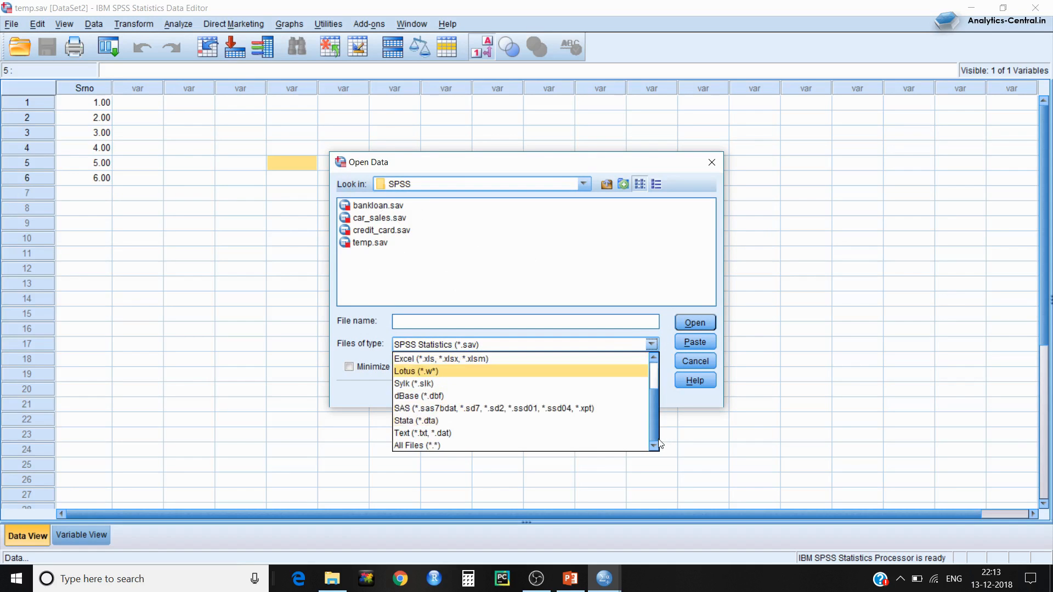
{"action": "left_click", "coordinate": [503, 445]}
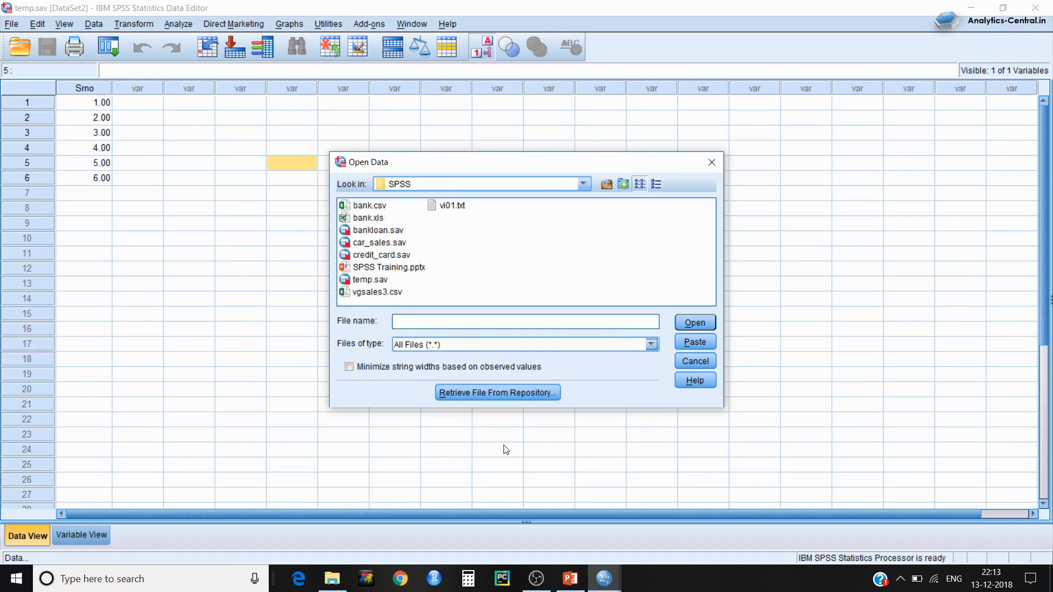
Step: Open bank.xls from worksheet Sheet1 [A1:V4120], reading variable names from the first row of data
{"action": "left_click", "coordinate": [372, 206]}
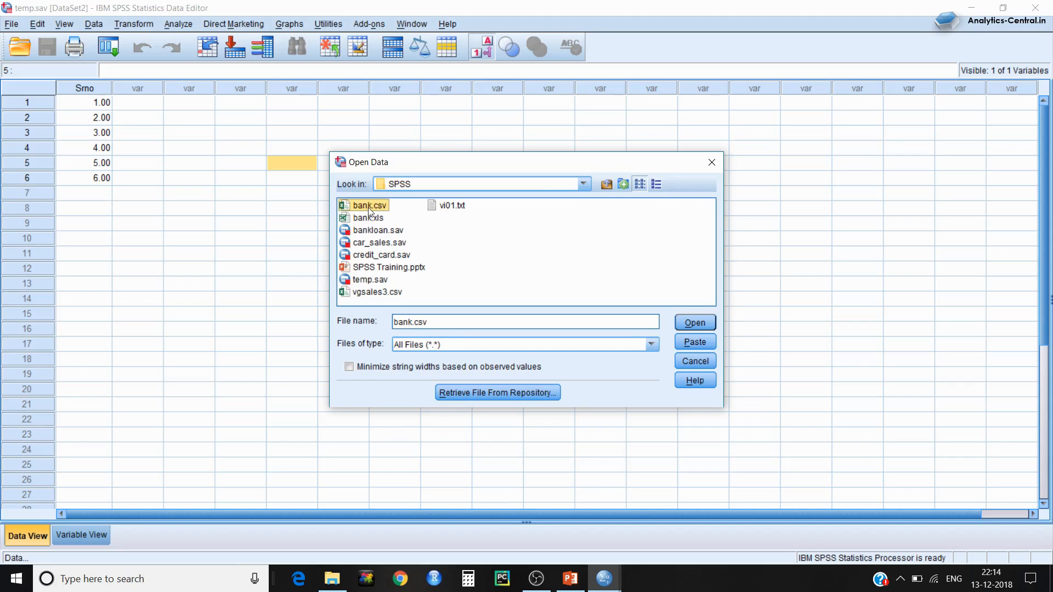
{"action": "left_click", "coordinate": [371, 218]}
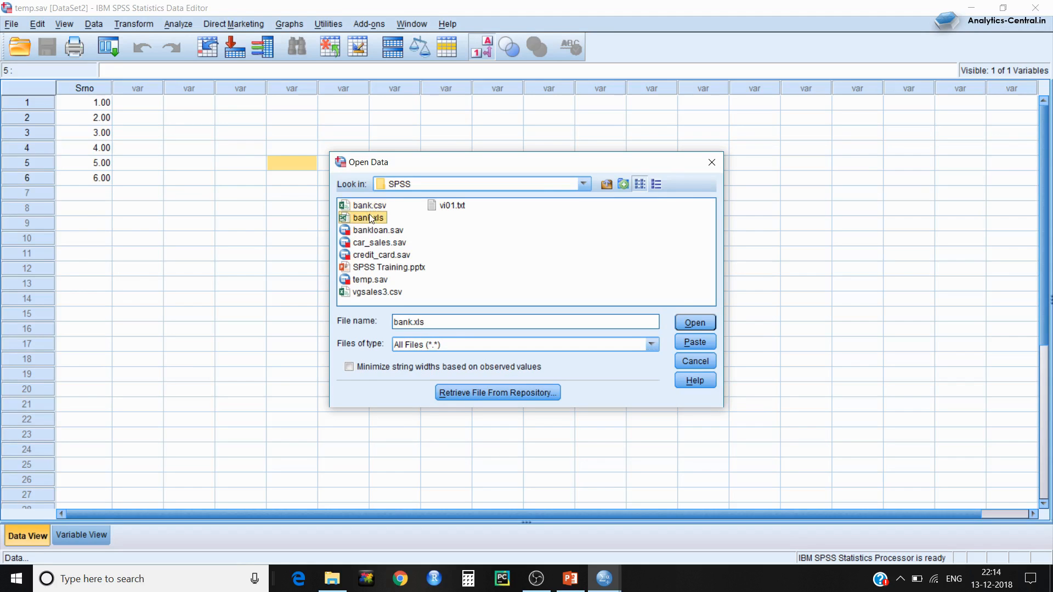
{"action": "left_click", "coordinate": [696, 324]}
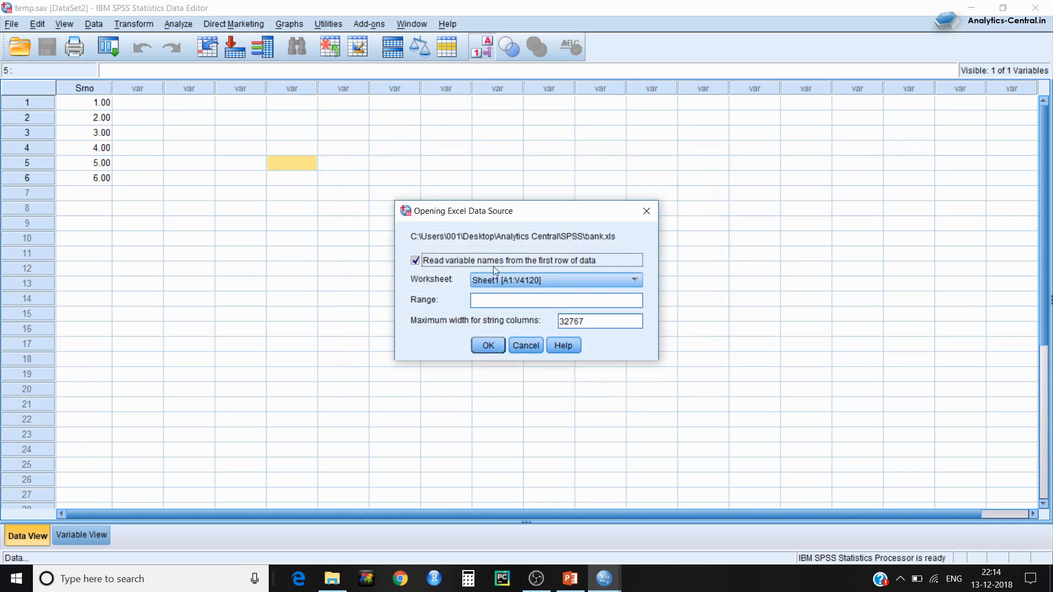
{"action": "left_click", "coordinate": [504, 282]}
{"action": "left_click", "coordinate": [504, 282]}
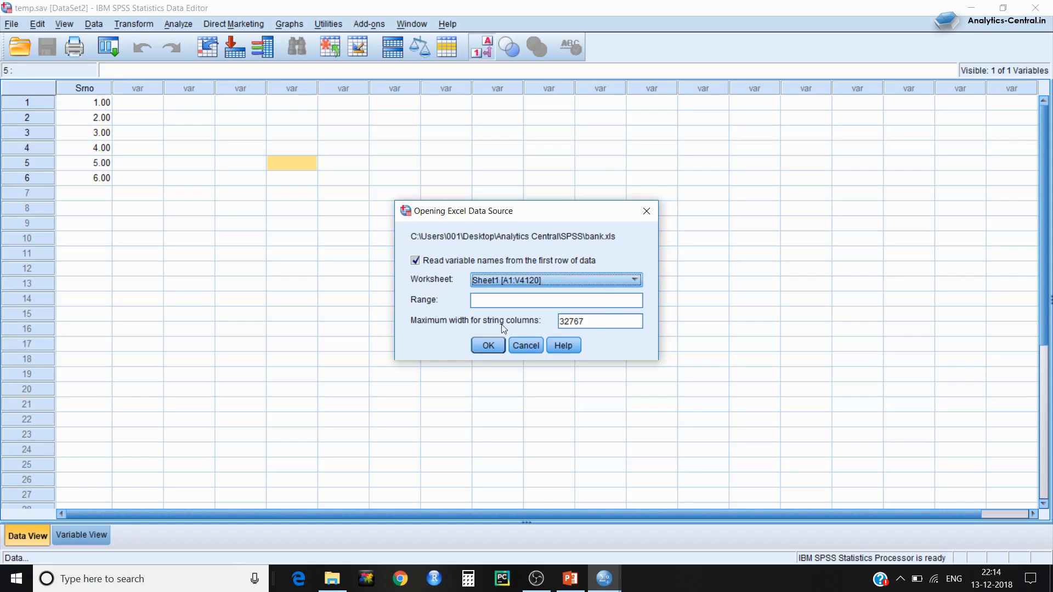
{"action": "left_click", "coordinate": [484, 347]}
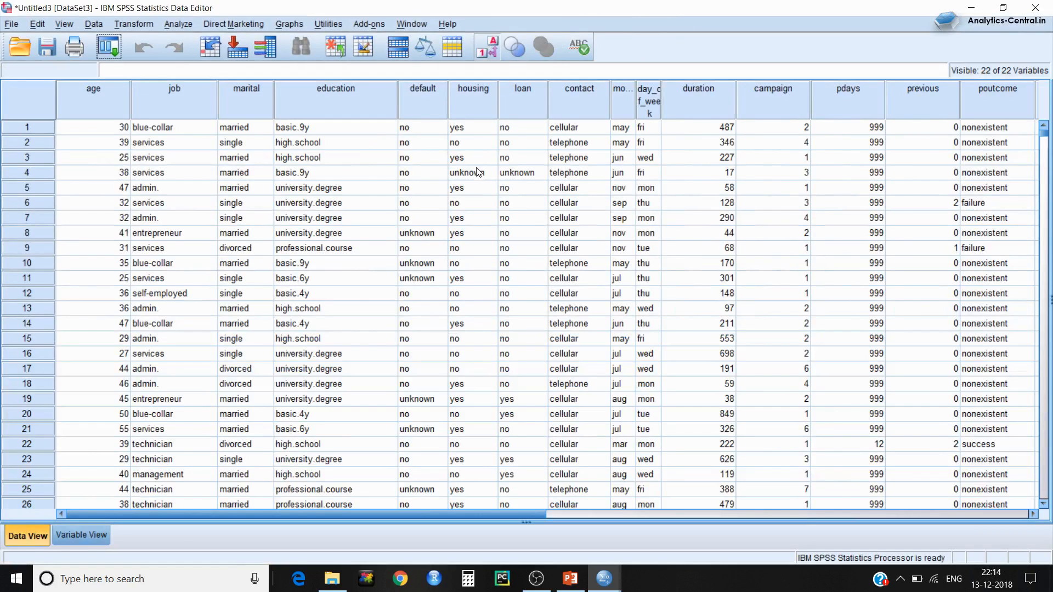
Step: Look across case 1 of the imported data from age to the last variables and back, and check the first few ages
{"action": "left_click", "coordinate": [60, 142]}
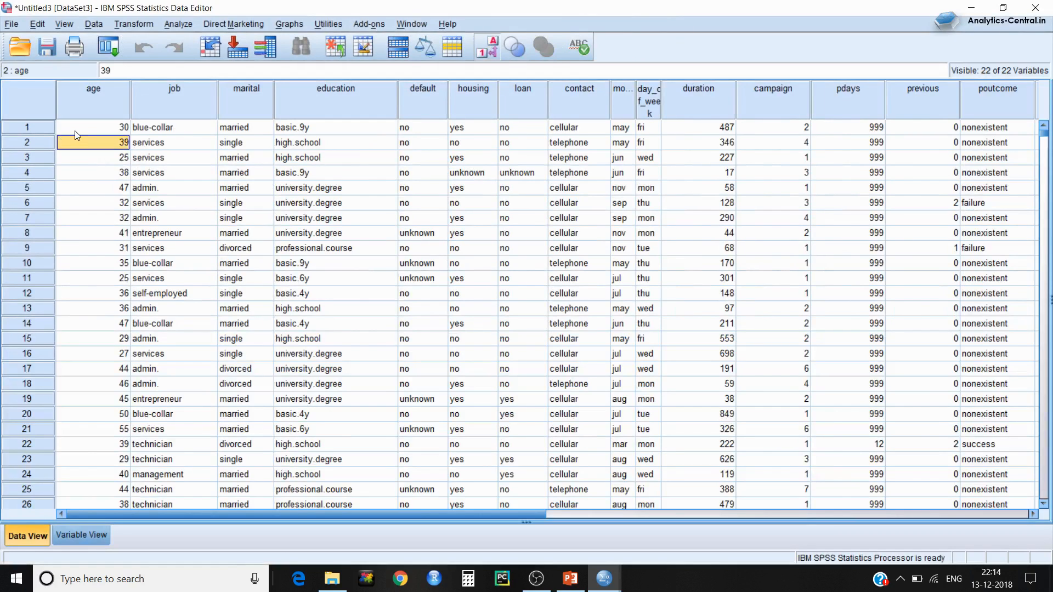
{"action": "left_click", "coordinate": [75, 131]}
{"action": "key", "text": "Right"}
{"action": "key", "text": "Right"}
{"action": "key", "text": "Right"}
{"action": "key", "text": "Right"}
{"action": "key", "text": "Right"}
{"action": "key", "text": "Right"}
{"action": "key", "text": "Right"}
{"action": "key", "text": "Right"}
{"action": "key", "text": "Right"}
{"action": "key", "text": "Right"}
{"action": "key", "text": "Right"}
{"action": "key", "text": "Right"}
{"action": "key", "text": "Right"}
{"action": "key", "text": "Right"}
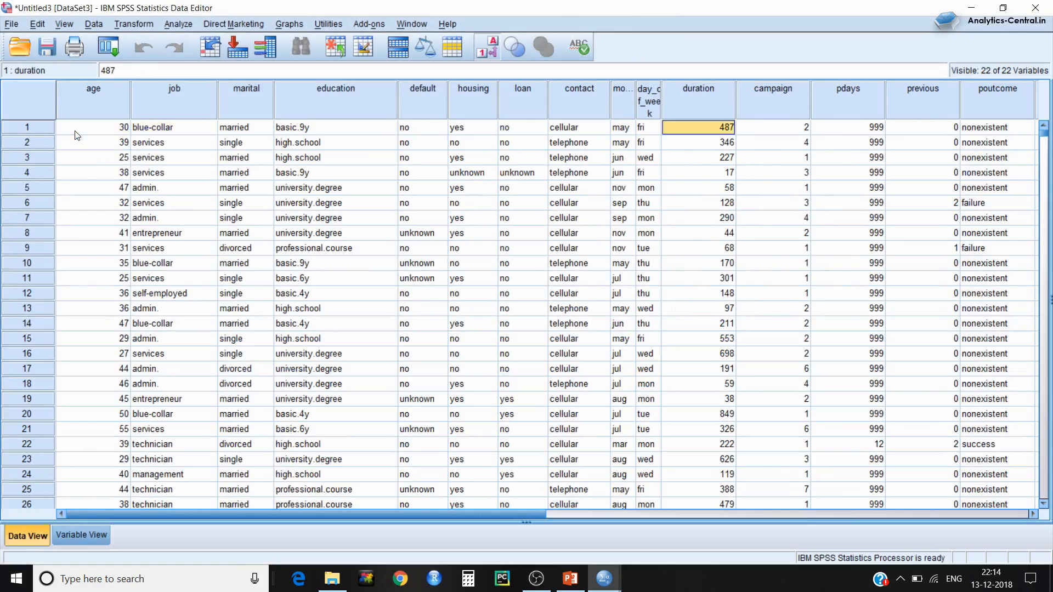
{"action": "key", "text": "Right"}
{"action": "key", "text": "Right"}
{"action": "key", "text": "Right"}
{"action": "key", "text": "Right"}
{"action": "key", "text": "Right"}
{"action": "key", "text": "Right"}
{"action": "key", "text": "Right"}
{"action": "key", "text": "Right"}
{"action": "key", "text": "Right"}
{"action": "key", "text": "Right"}
{"action": "key", "text": "Right"}
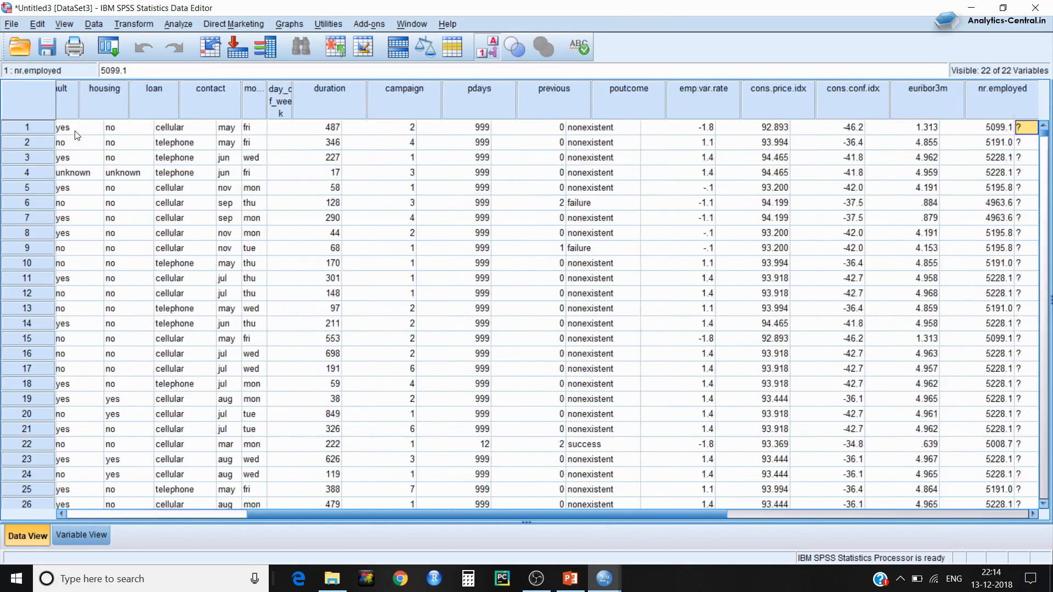
{"action": "key", "text": "Left"}
{"action": "key", "text": "Left"}
{"action": "key", "text": "Left"}
{"action": "key", "text": "Left"}
{"action": "key", "text": "Left"}
{"action": "key", "text": "Left"}
{"action": "key", "text": "Left"}
{"action": "key", "text": "Left"}
{"action": "key", "text": "Left"}
{"action": "key", "text": "Left"}
{"action": "key", "text": "Left"}
{"action": "key", "text": "Left"}
{"action": "key", "text": "Left"}
{"action": "key", "text": "Left"}
{"action": "key", "text": "Left"}
{"action": "key", "text": "Left"}
{"action": "key", "text": "Left"}
{"action": "key", "text": "Left"}
{"action": "key", "text": "Left"}
{"action": "key", "text": "Left"}
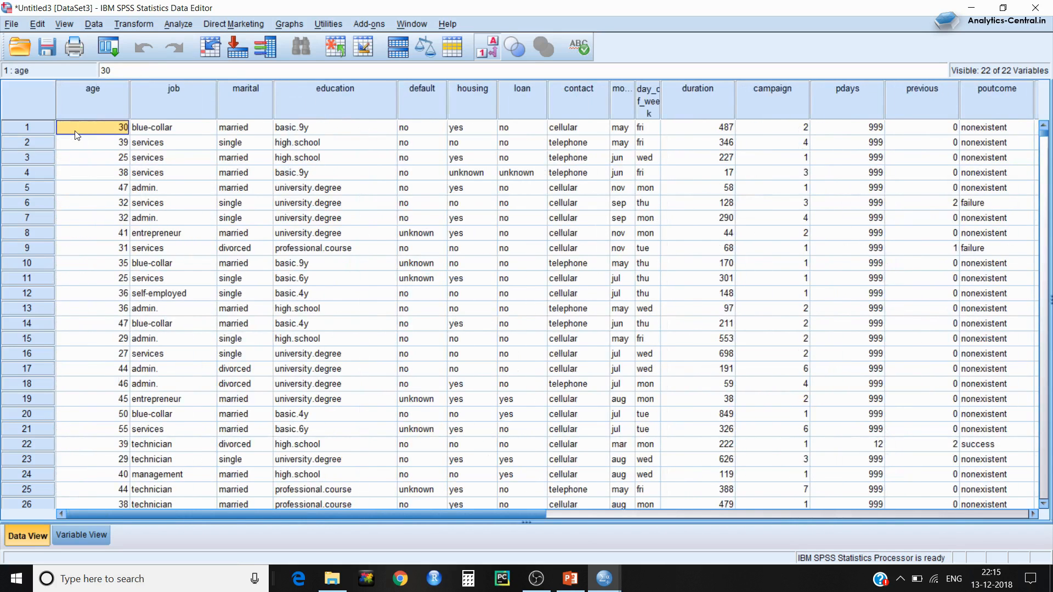
{"action": "key", "text": "Down"}
{"action": "key", "text": "Down"}
{"action": "key", "text": "Down"}
{"action": "key", "text": "Up"}
{"action": "key", "text": "Up"}
{"action": "key", "text": "Up"}
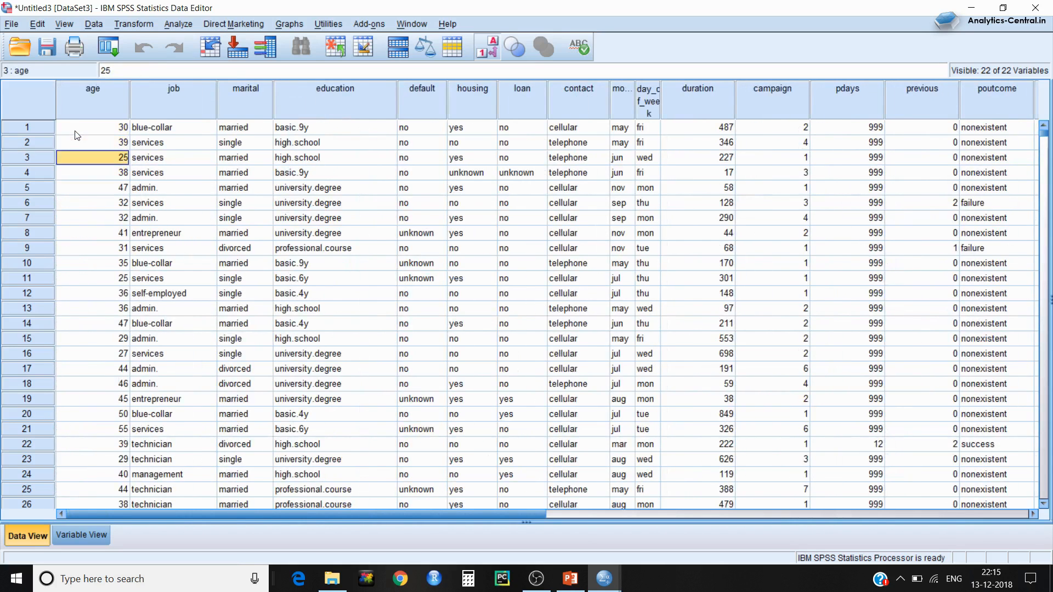
Step: Review the types and attributes of the imported bank variables in Variable View and return to Data View
{"action": "left_click", "coordinate": [67, 537]}
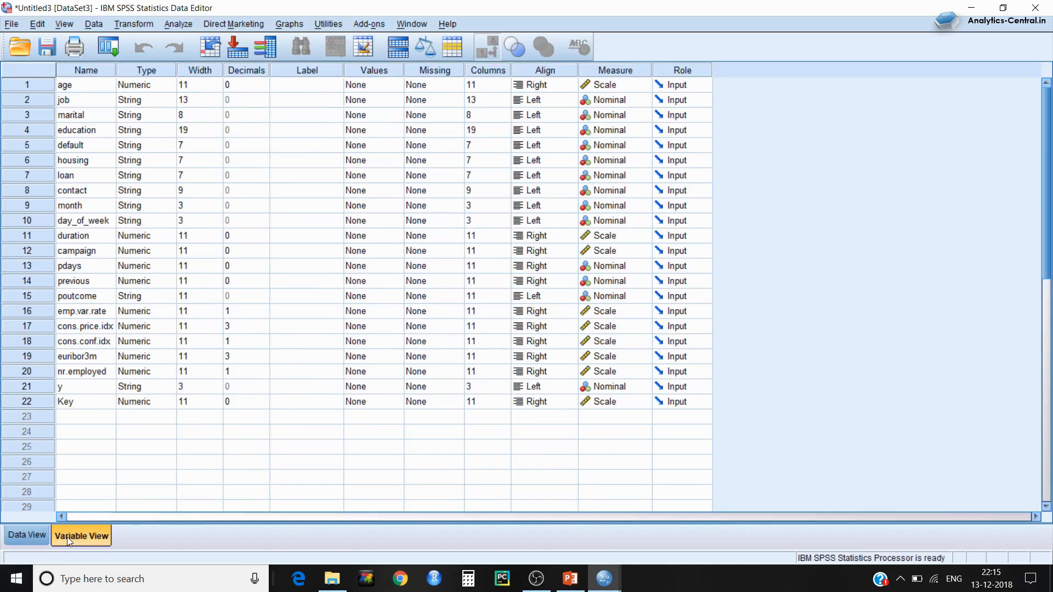
{"action": "left_click", "coordinate": [248, 118]}
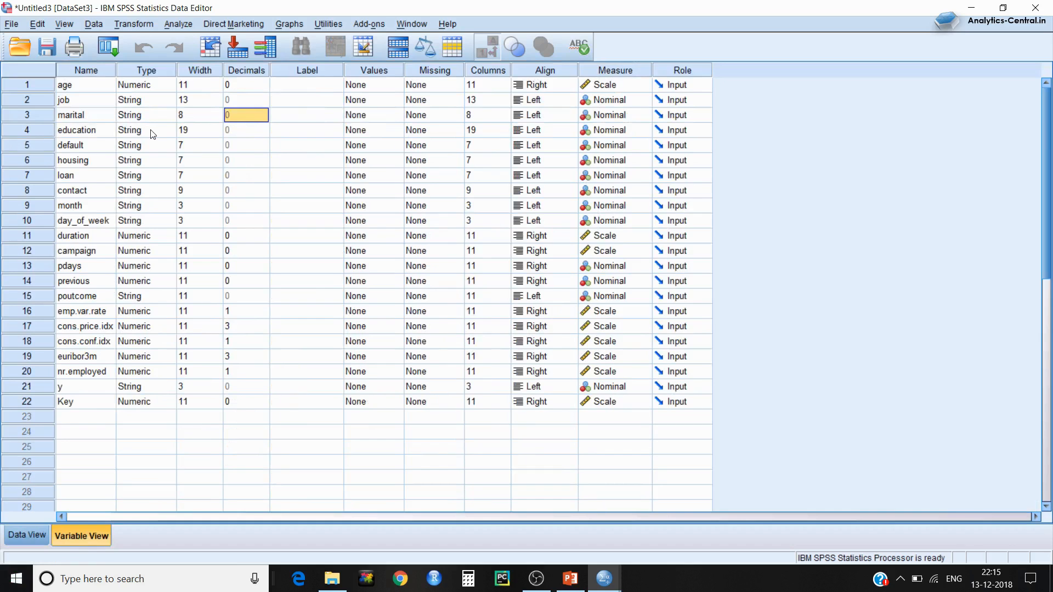
{"action": "left_click", "coordinate": [161, 104]}
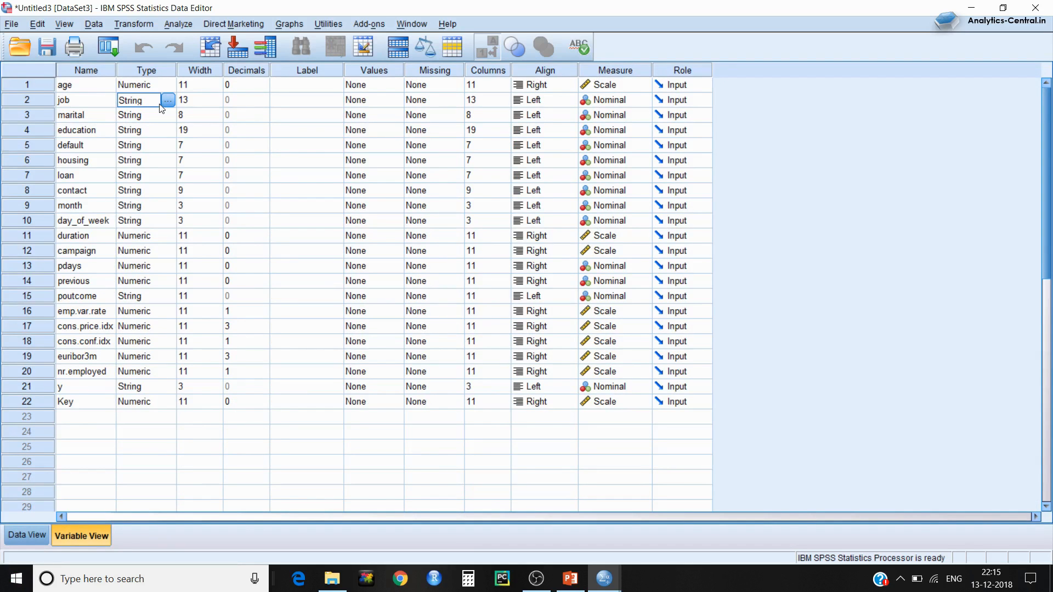
{"action": "left_click", "coordinate": [154, 180]}
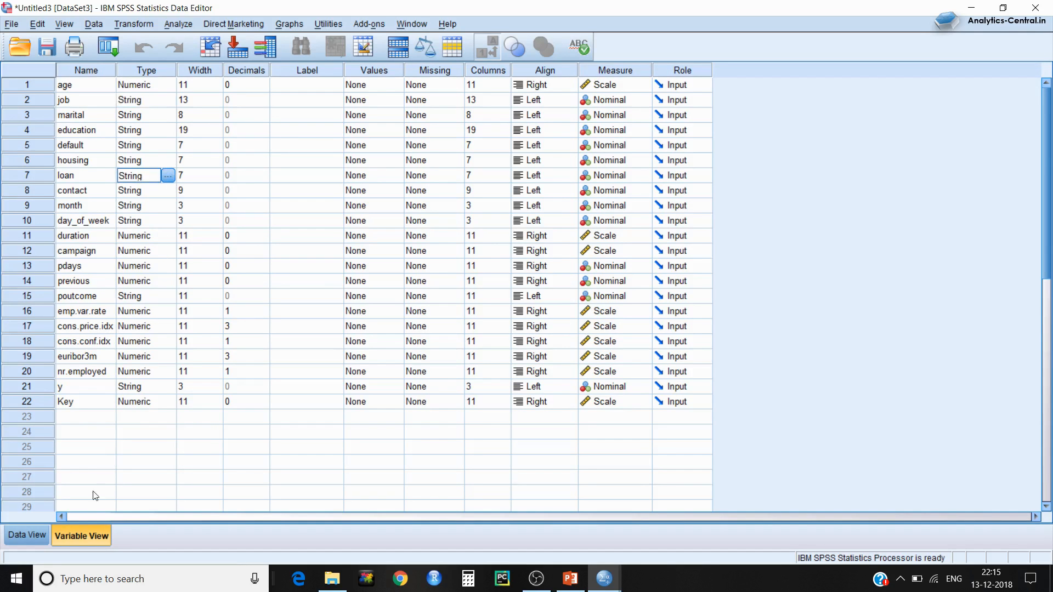
{"action": "left_click", "coordinate": [20, 539]}
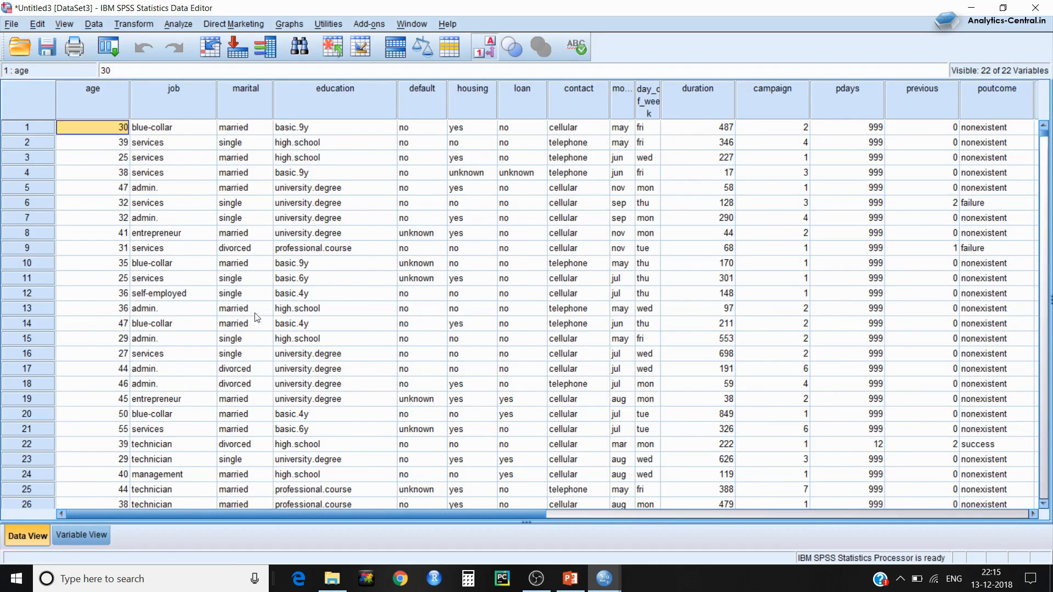
Step: Look down the age column from case 6 to case 33 and return to the first cases
{"action": "left_click", "coordinate": [107, 206]}
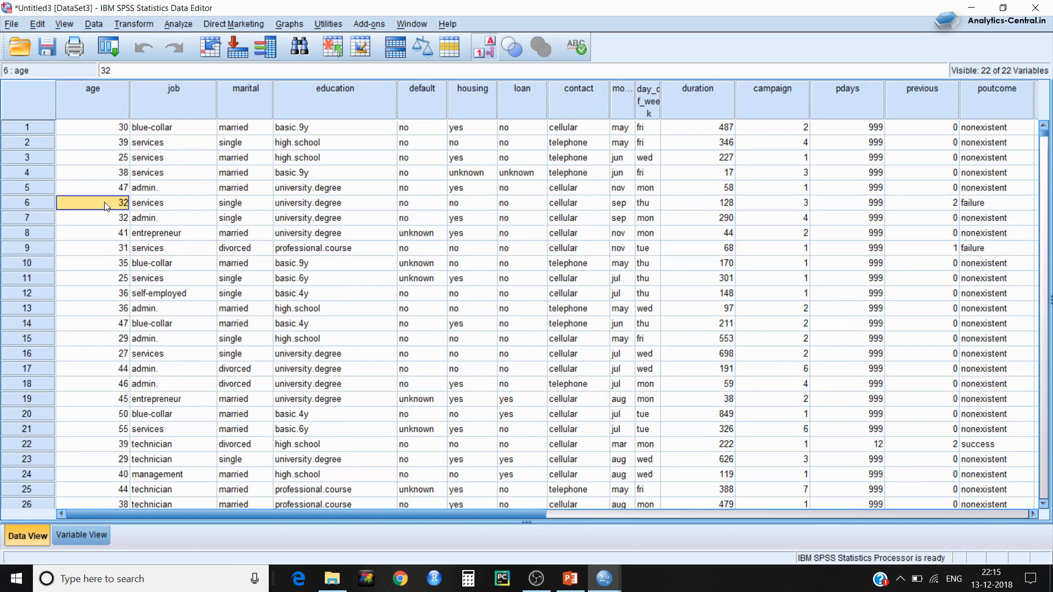
{"action": "key", "text": "Down"}
{"action": "key", "text": "Down"}
{"action": "key", "text": "Down"}
{"action": "key", "text": "Down"}
{"action": "key", "text": "Down"}
{"action": "key", "text": "Down"}
{"action": "key", "text": "Down"}
{"action": "key", "text": "Down"}
{"action": "key", "text": "Down"}
{"action": "key", "text": "Down"}
{"action": "key", "text": "Down"}
{"action": "key", "text": "Down"}
{"action": "key", "text": "Down"}
{"action": "key", "text": "Down"}
{"action": "key", "text": "Down"}
{"action": "key", "text": "Down"}
{"action": "key", "text": "Down"}
{"action": "key", "text": "Down"}
{"action": "key", "text": "Down"}
{"action": "key", "text": "Down"}
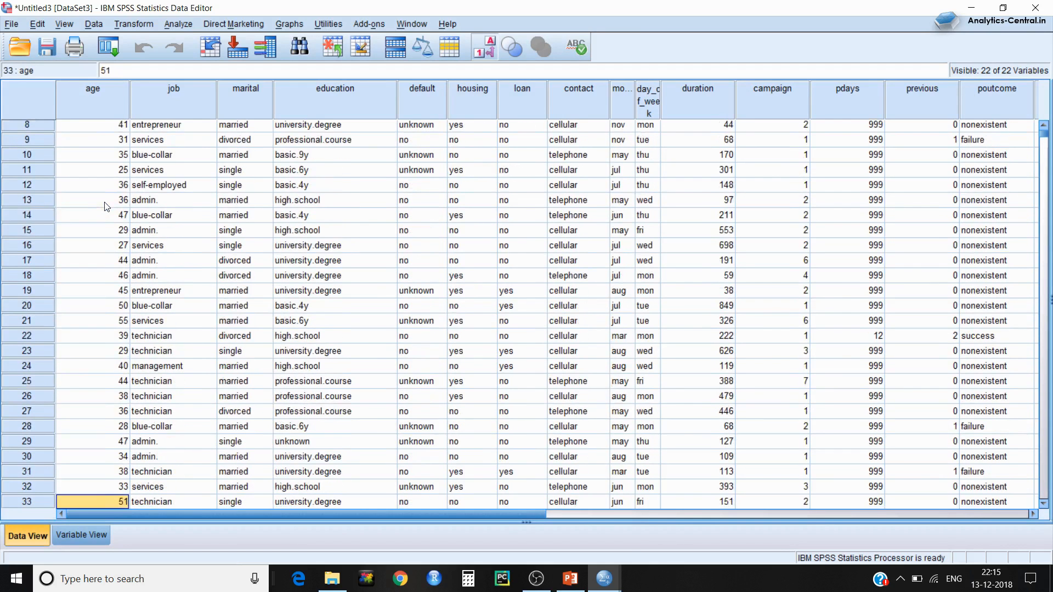
{"action": "scroll", "coordinate": [106, 206], "scroll_direction": "up", "scroll_amount": 3}
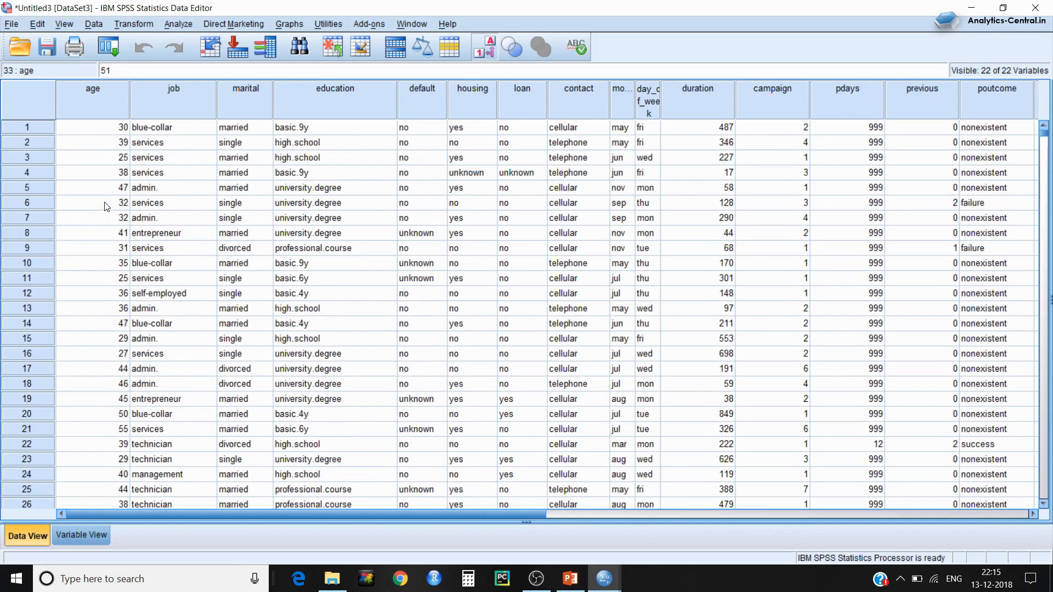
Step: Compare the variable types in Variable View with the imported records in Data View
{"action": "left_click", "coordinate": [81, 535]}
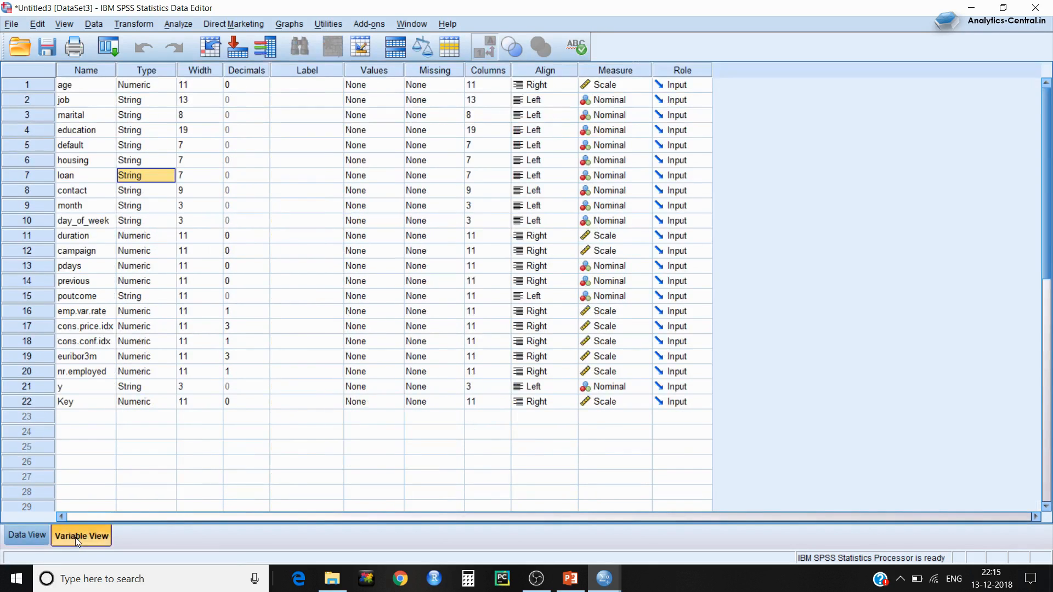
{"action": "left_click", "coordinate": [150, 249]}
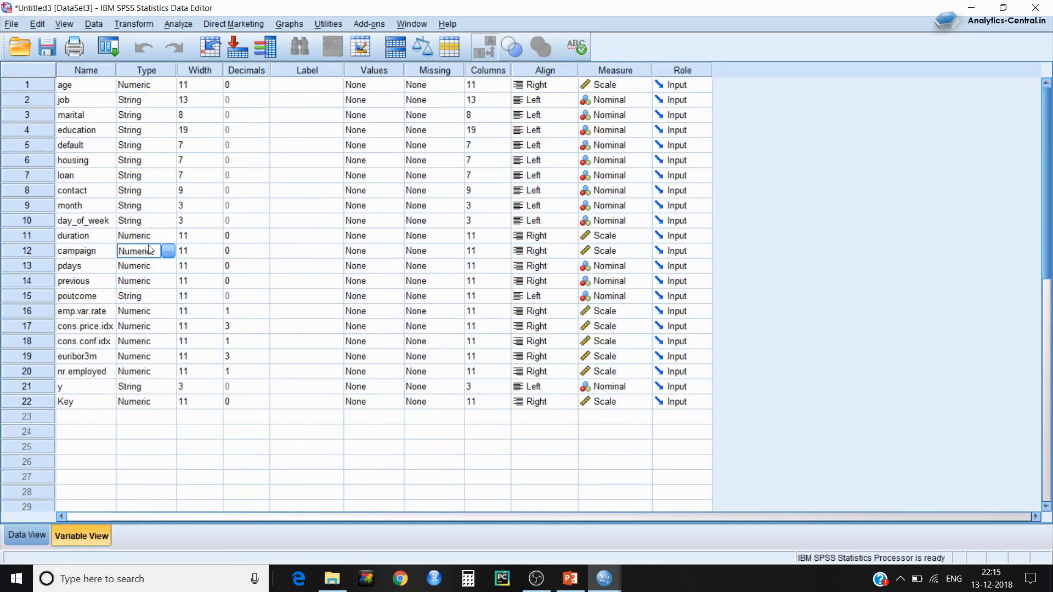
{"action": "left_click", "coordinate": [23, 534]}
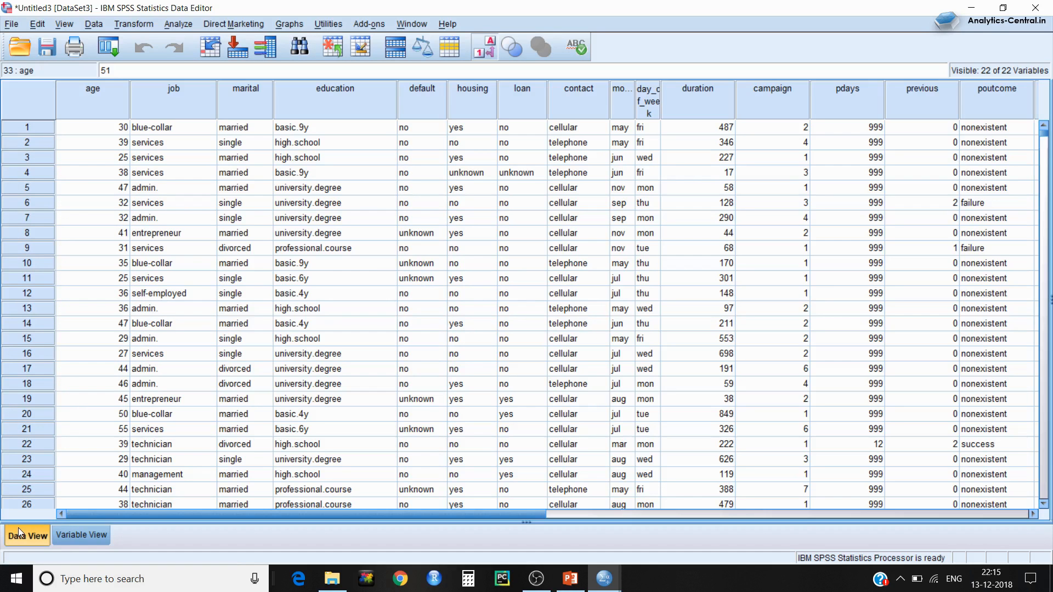
{"action": "left_click", "coordinate": [90, 535]}
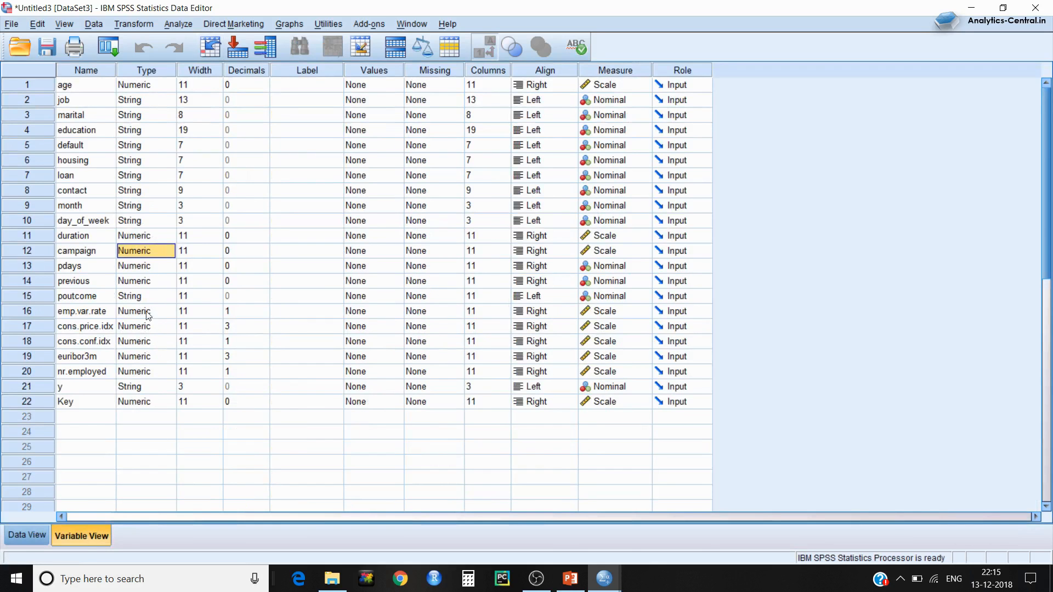
{"action": "left_click", "coordinate": [41, 534]}
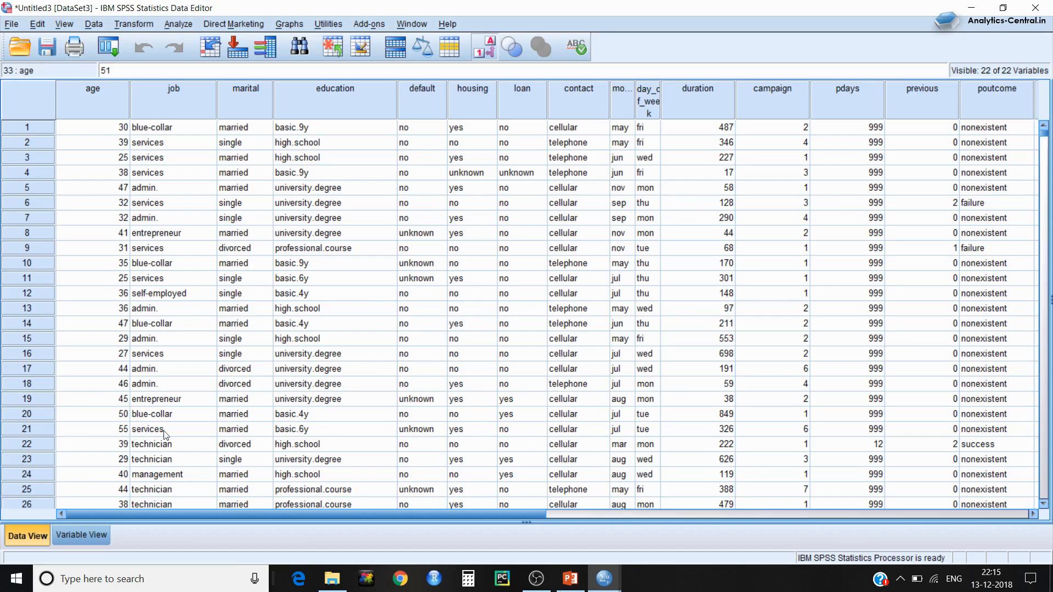
Step: List files of type All Files (*.*) in the SPSS folder and open bank.csv as data
{"action": "left_click", "coordinate": [16, 27]}
{"action": "mouse_move", "coordinate": [70, 56]}
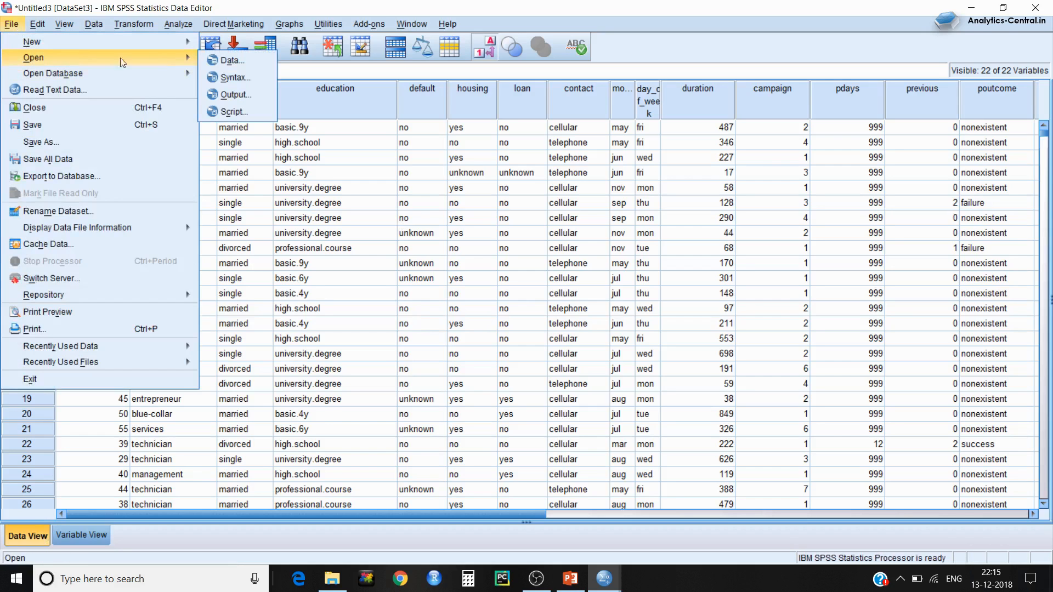
{"action": "left_click", "coordinate": [215, 61]}
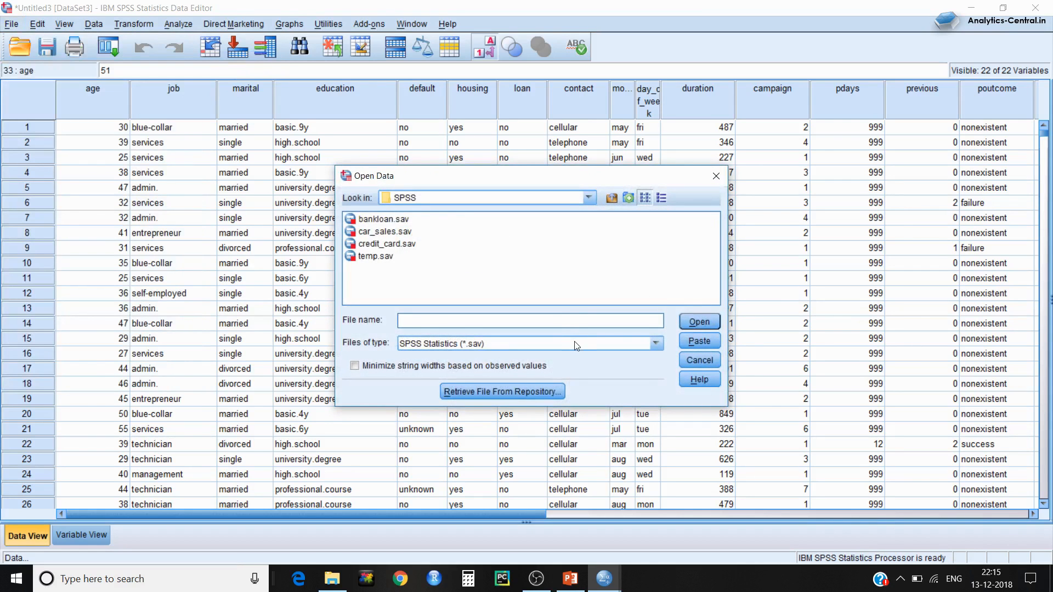
{"action": "left_click", "coordinate": [575, 345]}
{"action": "scroll", "coordinate": [665, 439], "scroll_direction": "down", "scroll_amount": 1}
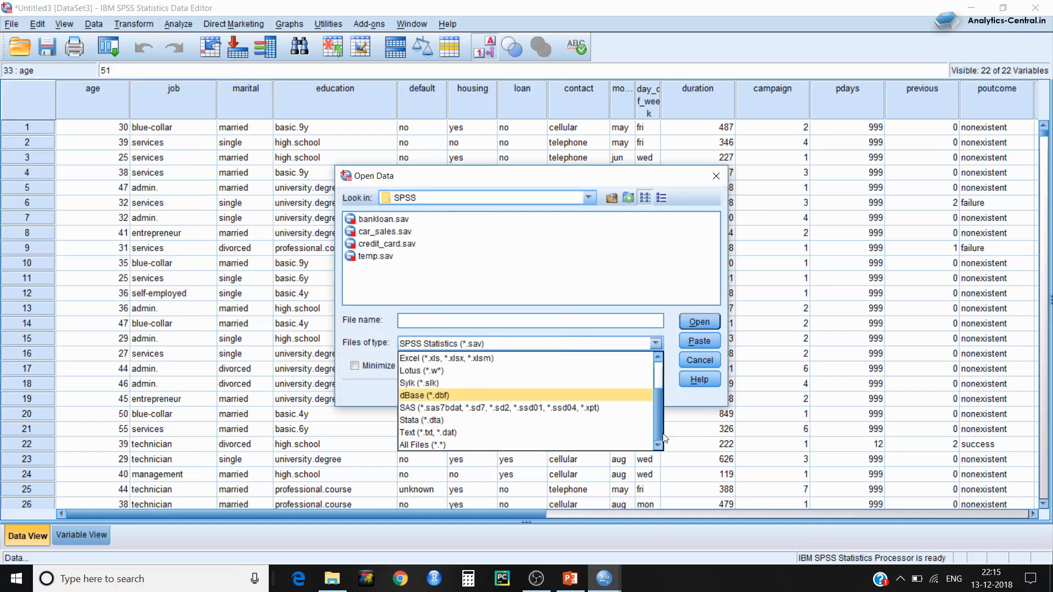
{"action": "left_click", "coordinate": [498, 445]}
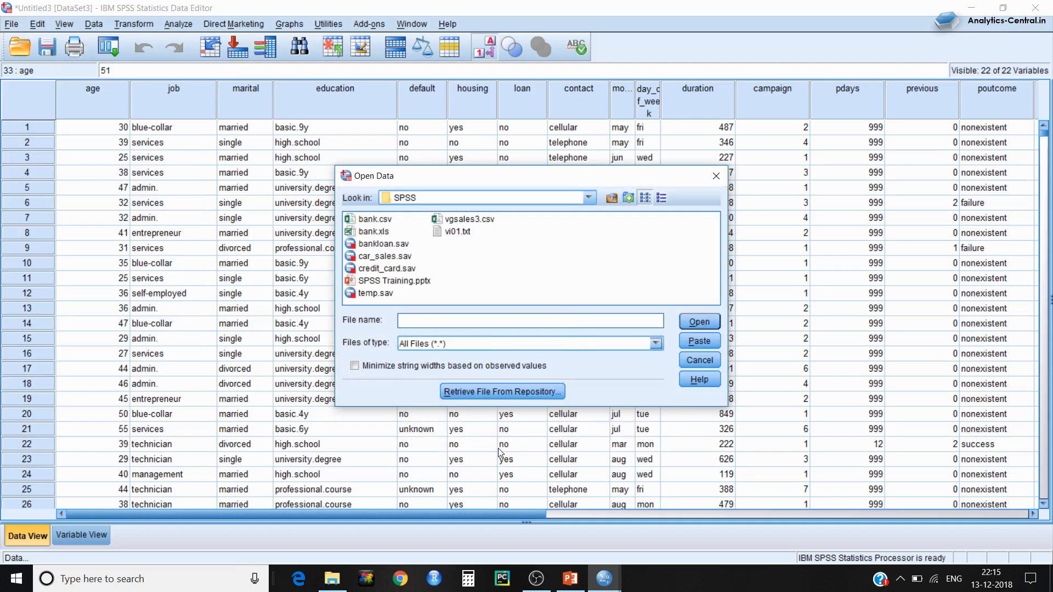
{"action": "left_click", "coordinate": [375, 219]}
{"action": "left_click", "coordinate": [698, 323]}
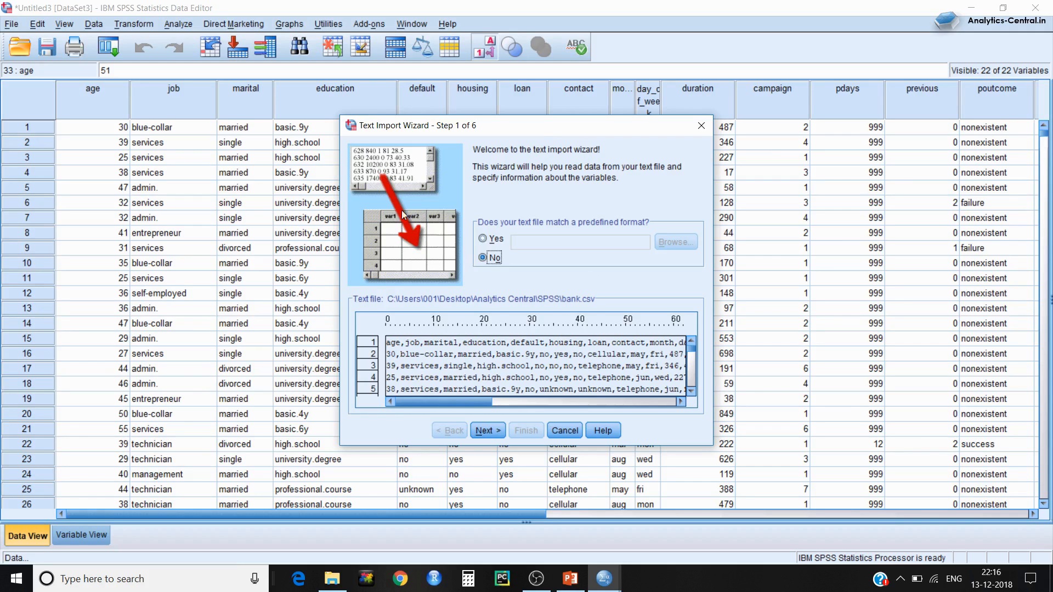
Step: Import the text file without a predefined format, as delimited data with variable names included at the top of the file
{"action": "left_click", "coordinate": [486, 431]}
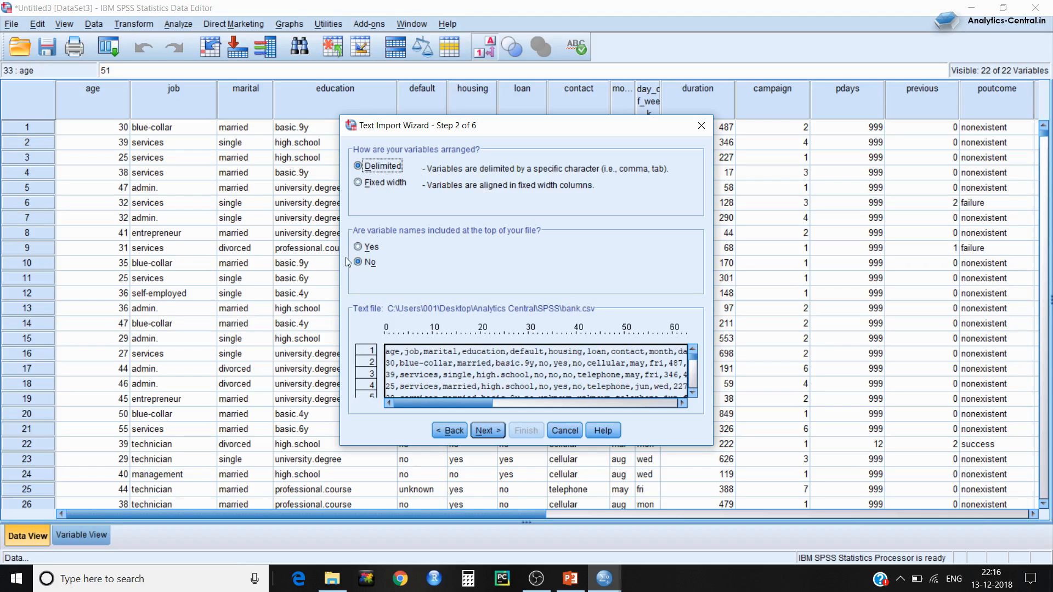
{"action": "left_click", "coordinate": [358, 246]}
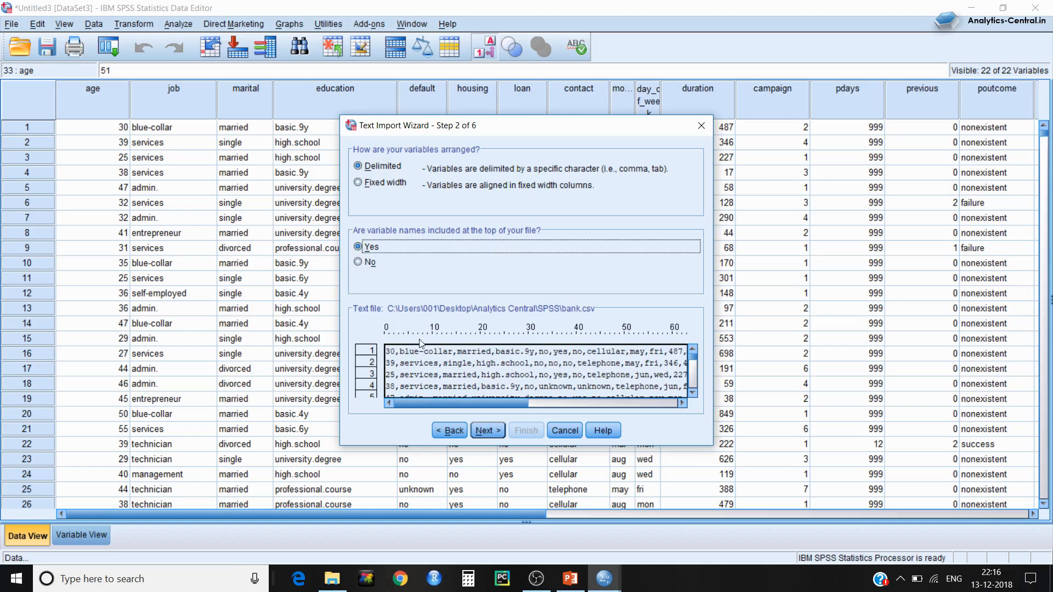
{"action": "left_click", "coordinate": [359, 262]}
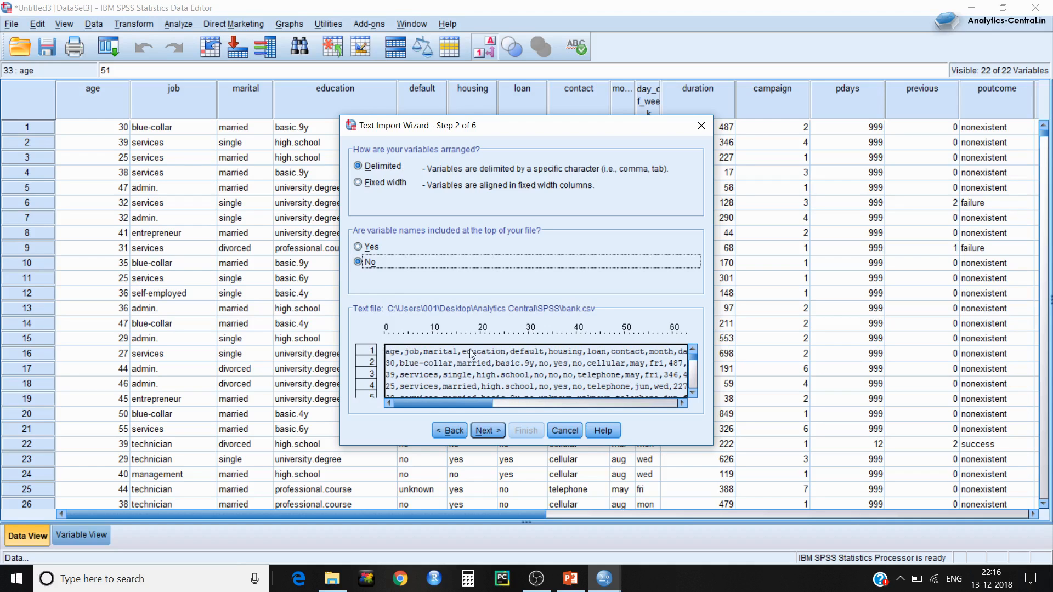
{"action": "left_click", "coordinate": [360, 247]}
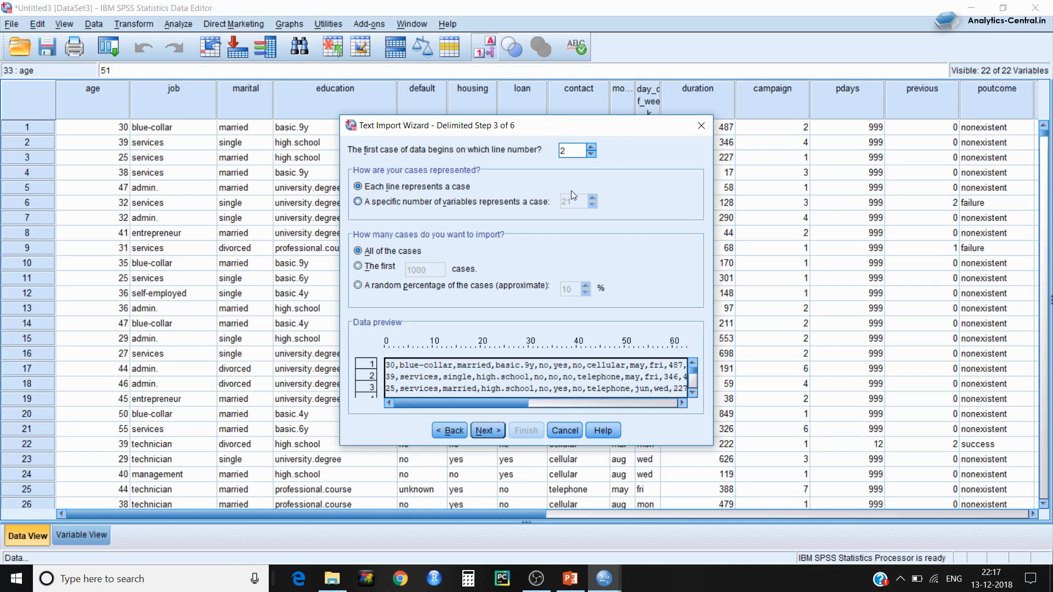
Step: Set the first case of data to begin on line 2, import all of the cases, and continue to the delimiter settings
{"action": "left_click", "coordinate": [590, 155]}
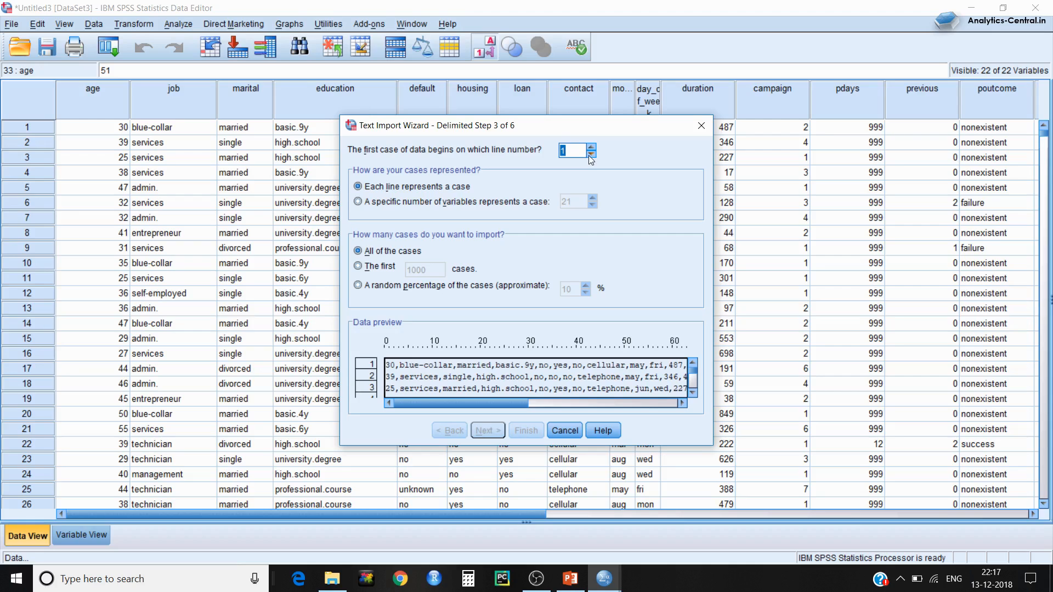
{"action": "left_click", "coordinate": [591, 147]}
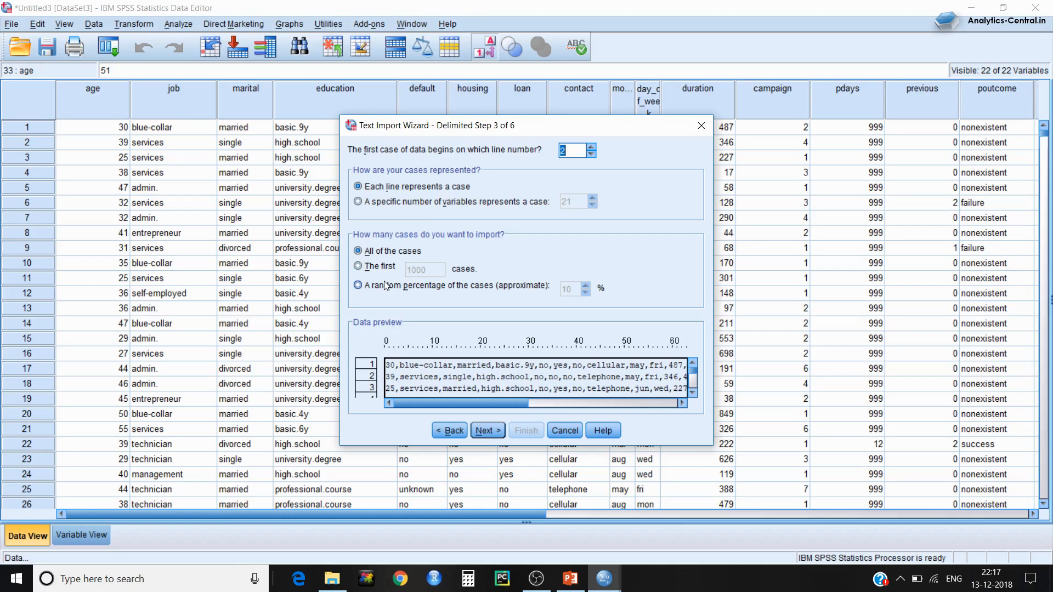
{"action": "left_click", "coordinate": [368, 267]}
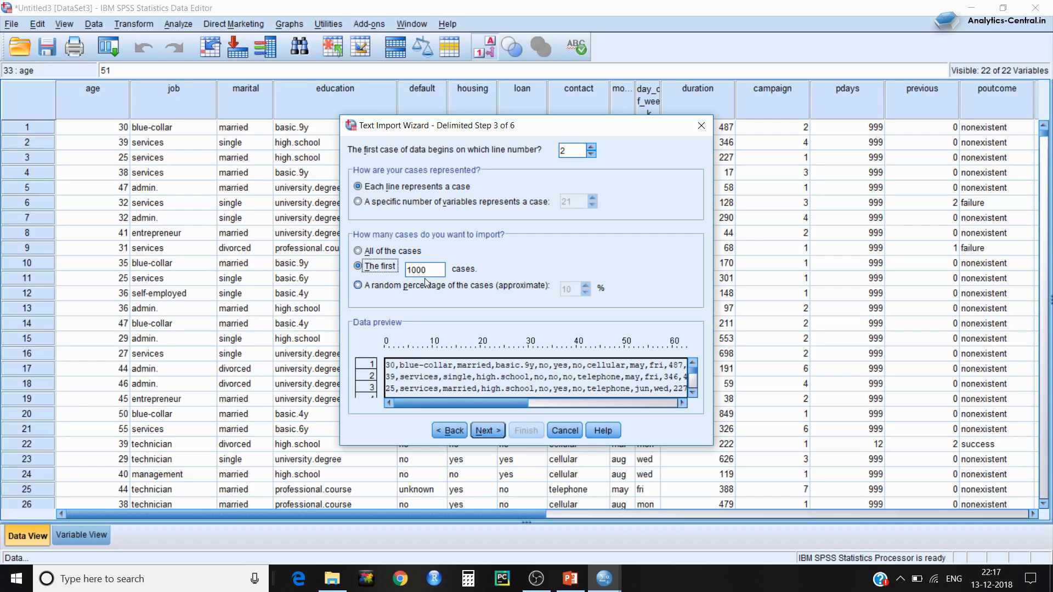
{"action": "left_click", "coordinate": [395, 253]}
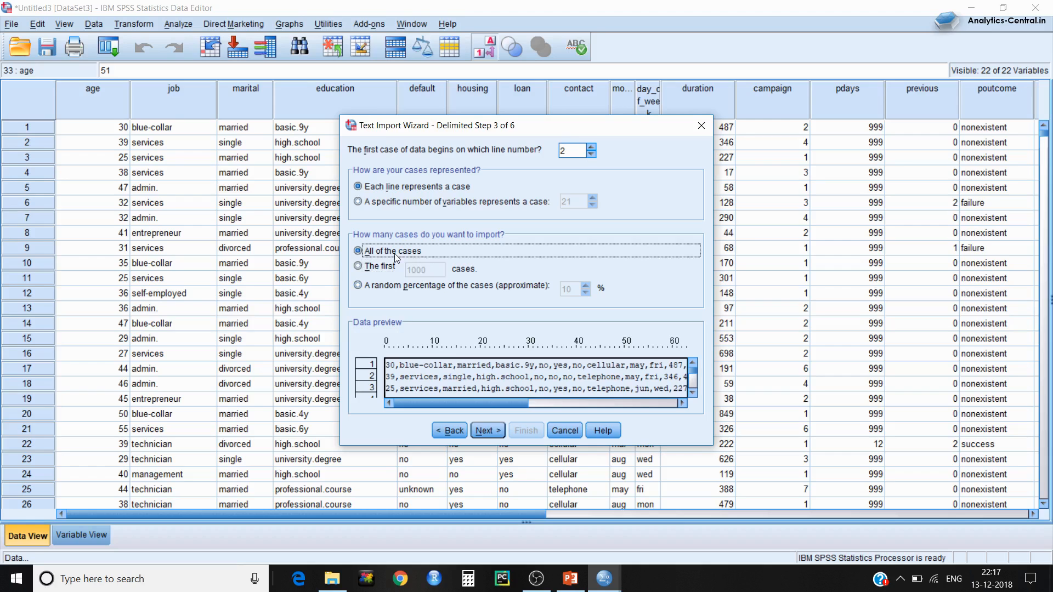
{"action": "left_click", "coordinate": [485, 430]}
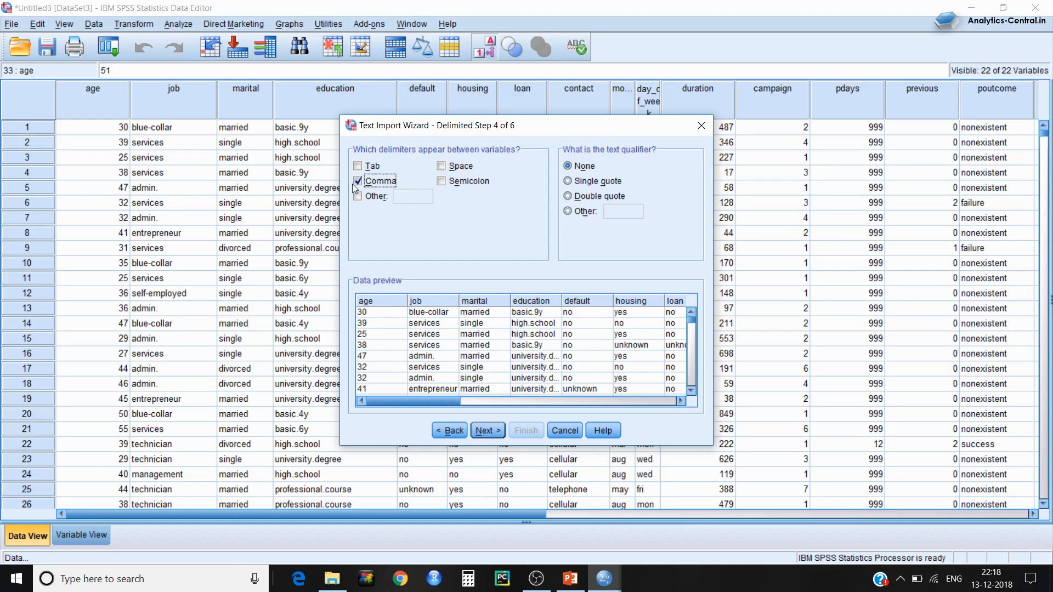
Step: Try a period as an additional custom delimiter between variables, and remove the custom delimiter again
{"action": "left_click", "coordinate": [358, 196]}
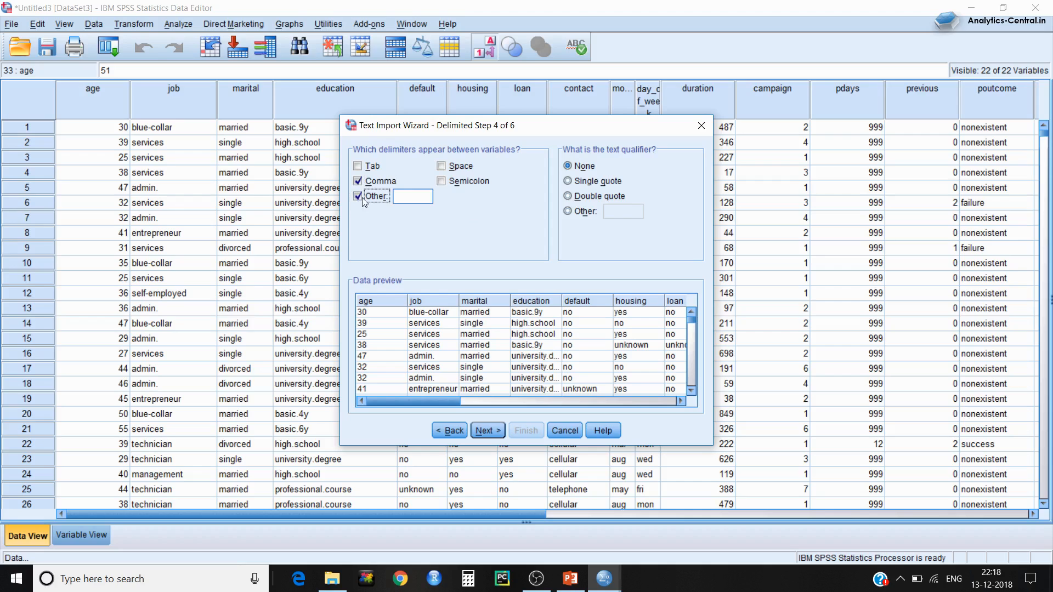
{"action": "left_click", "coordinate": [399, 198]}
{"action": "type", "text": "."}
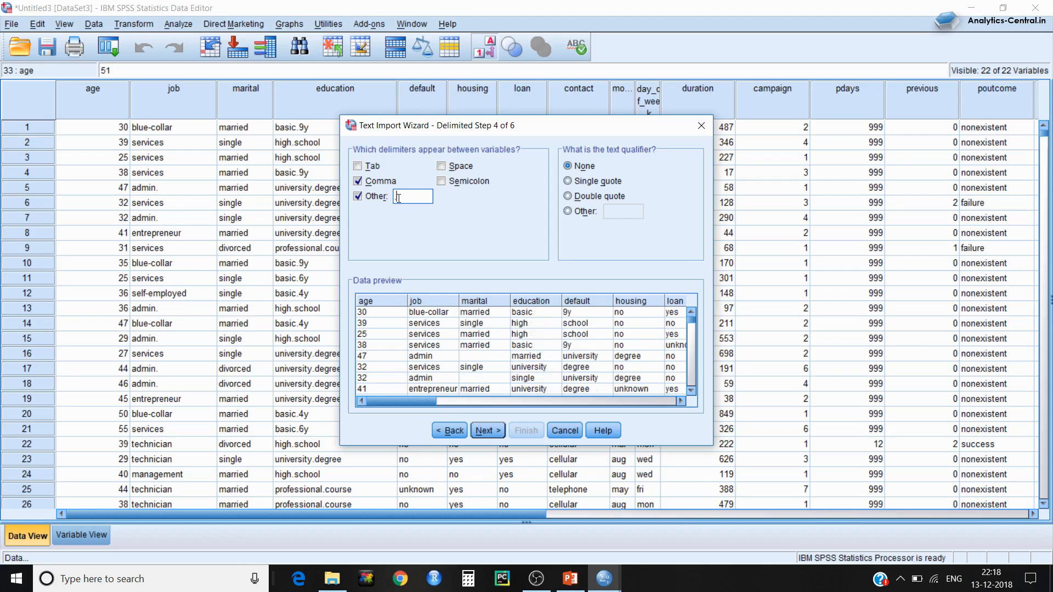
{"action": "key", "text": "BackSpace"}
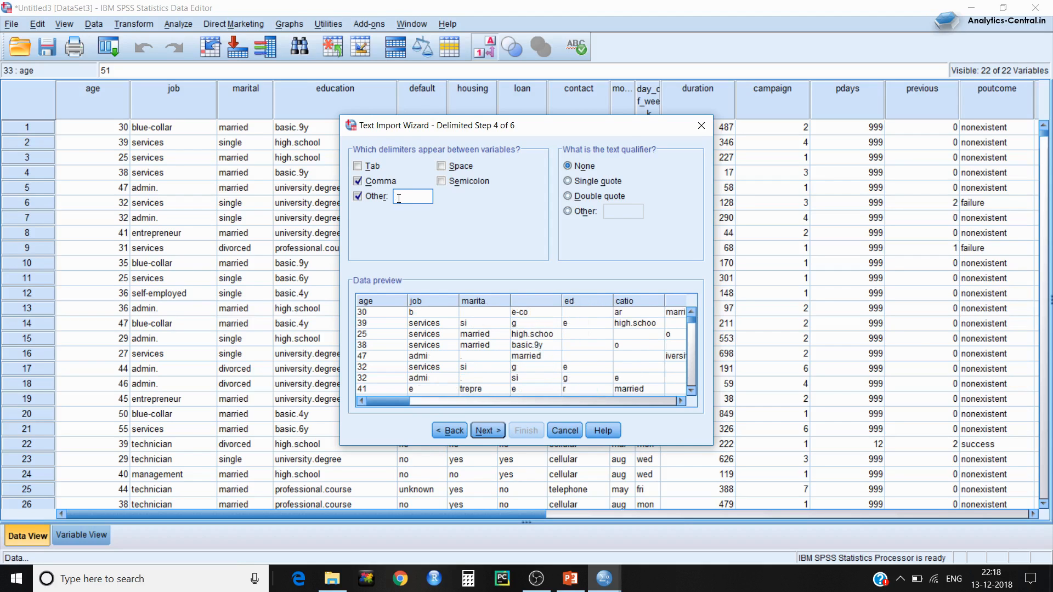
{"action": "left_click", "coordinate": [358, 196]}
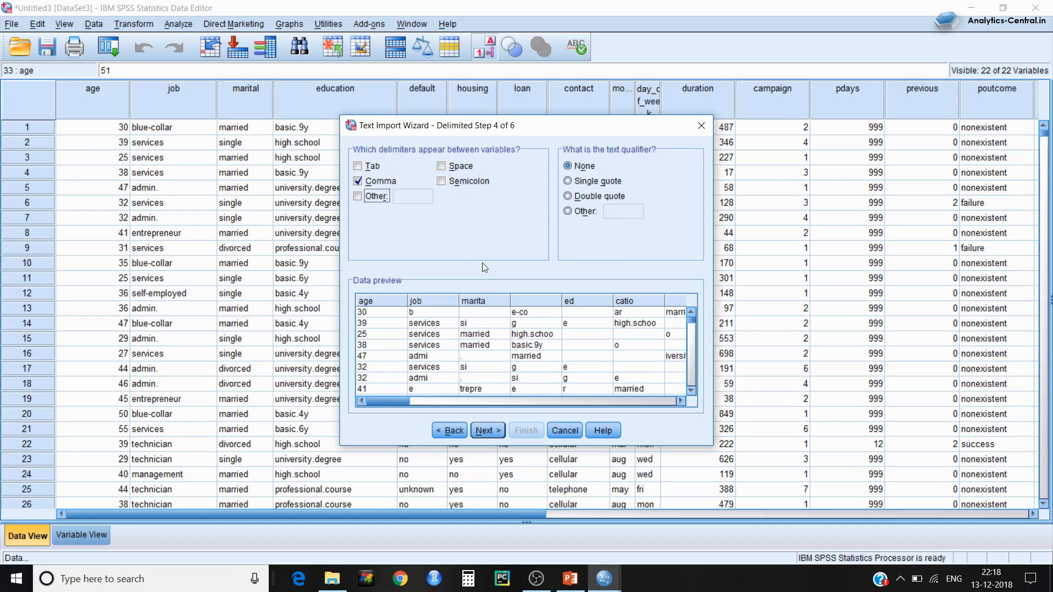
Step: Reapply the comma as the only delimiter and continue to the variable specifications
{"action": "left_click", "coordinate": [358, 182]}
{"action": "left_click", "coordinate": [358, 181]}
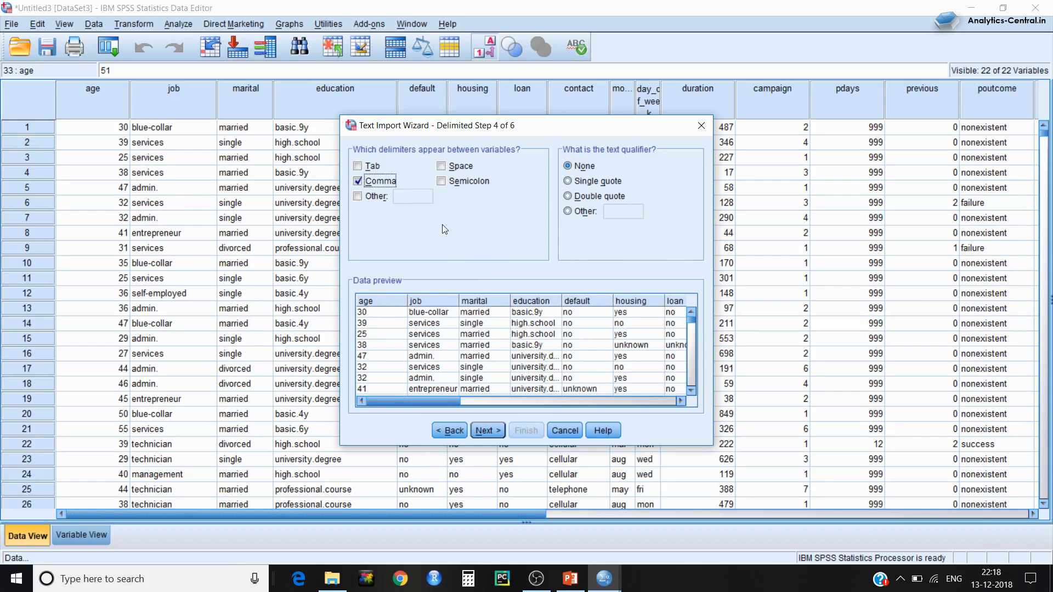
{"action": "left_click", "coordinate": [486, 432]}
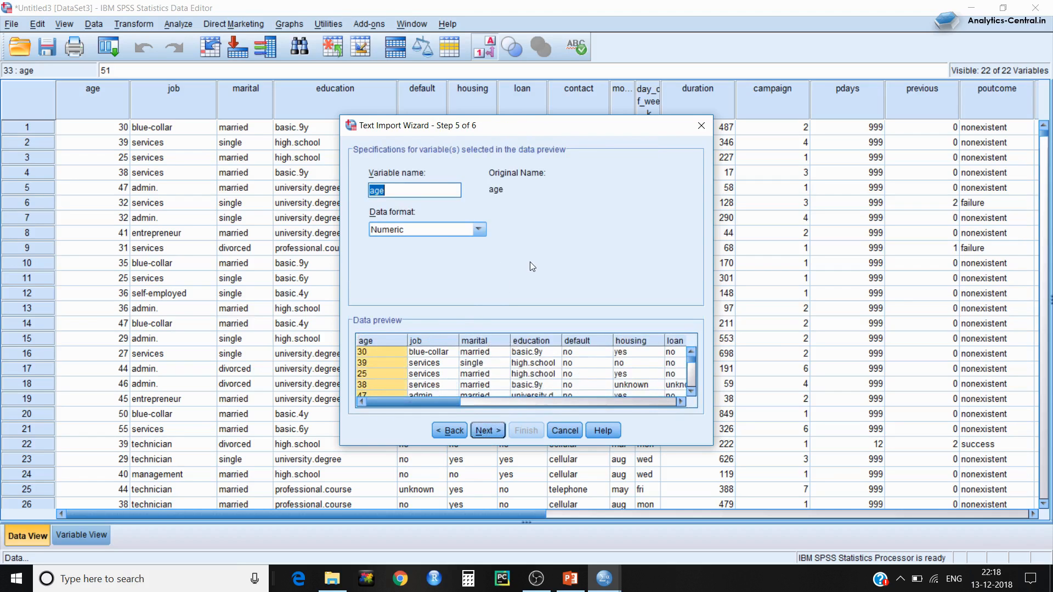
Step: Check the name, data format and character width of the previewed variables from age to housing
{"action": "left_click", "coordinate": [438, 341]}
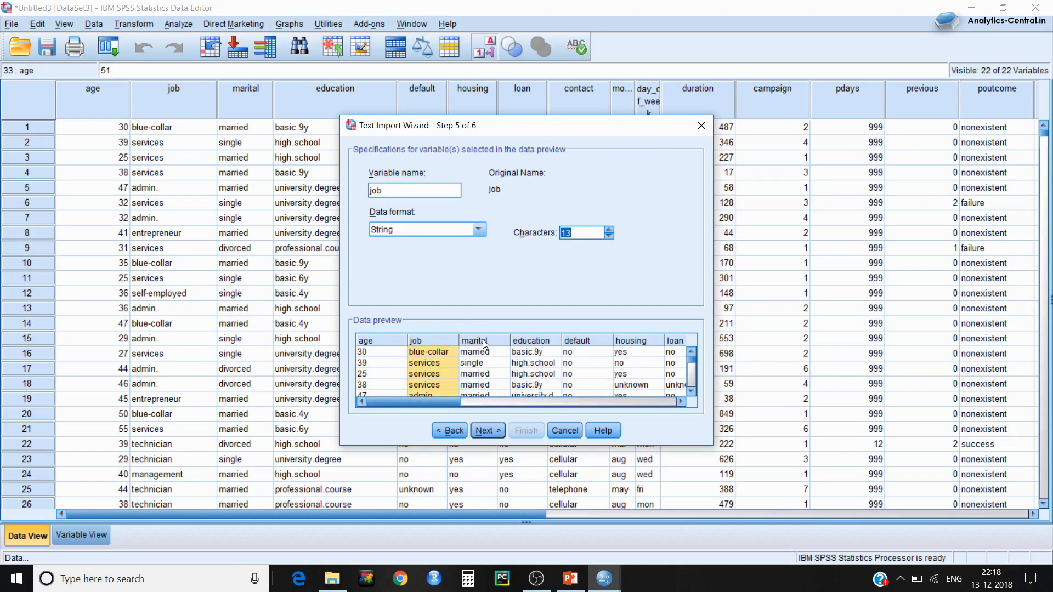
{"action": "left_click", "coordinate": [484, 341]}
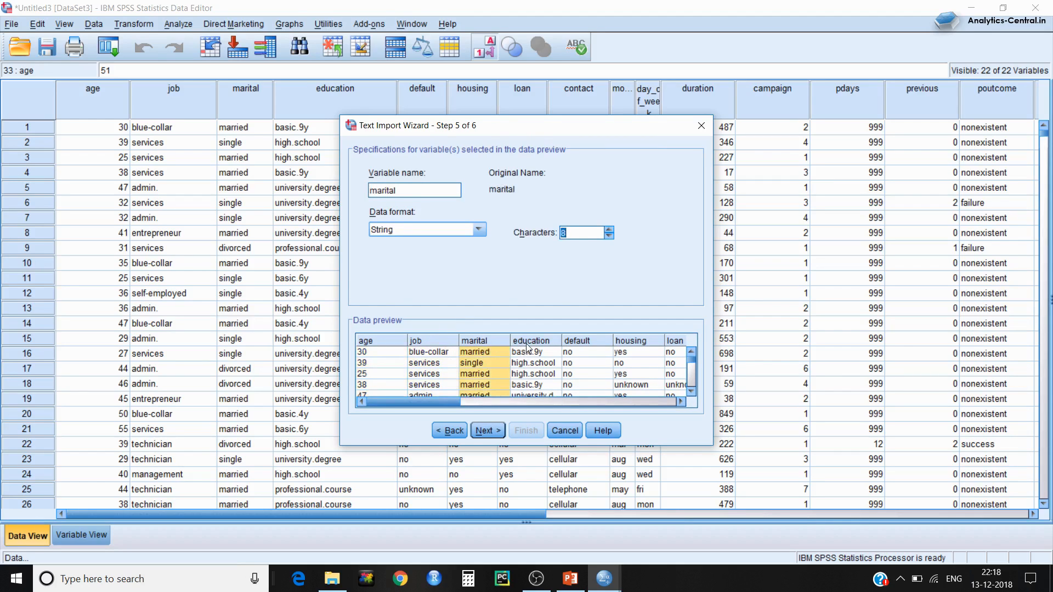
{"action": "left_click", "coordinate": [558, 344]}
{"action": "left_click", "coordinate": [580, 340]}
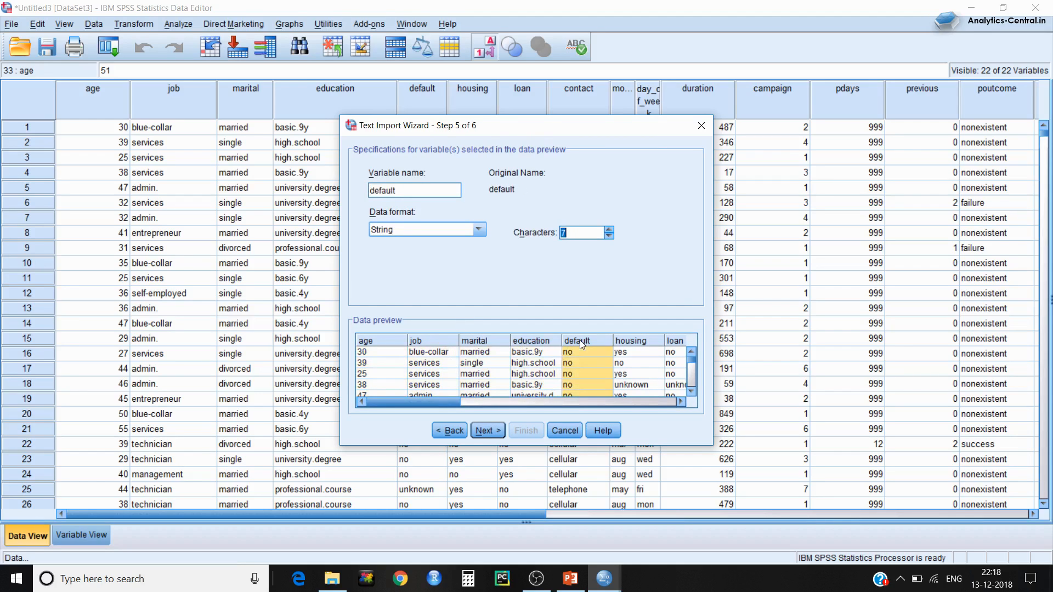
{"action": "left_click", "coordinate": [642, 345]}
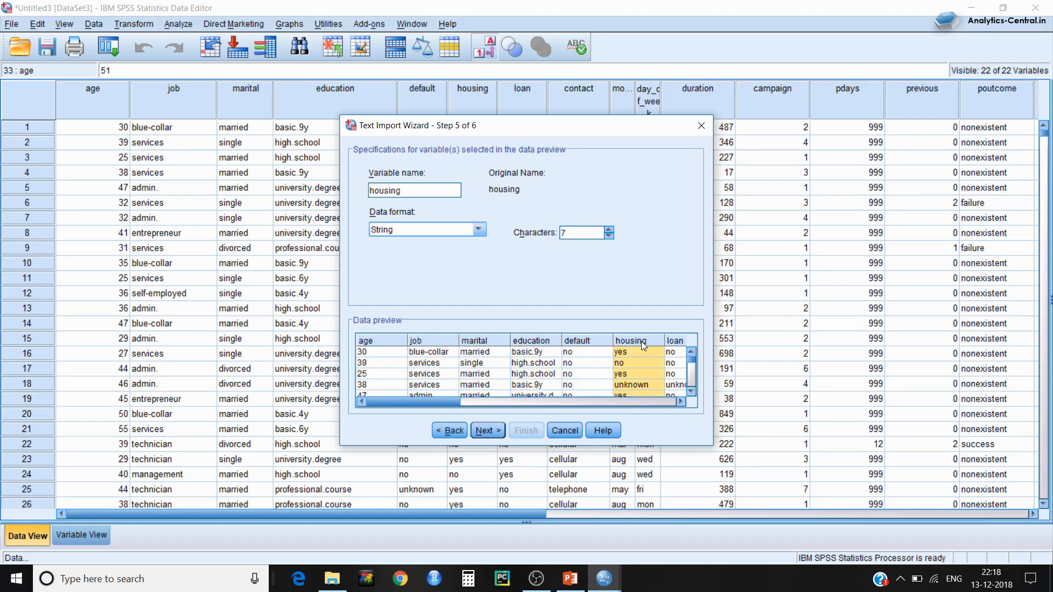
{"action": "left_click", "coordinate": [383, 340]}
{"action": "left_click", "coordinate": [420, 341]}
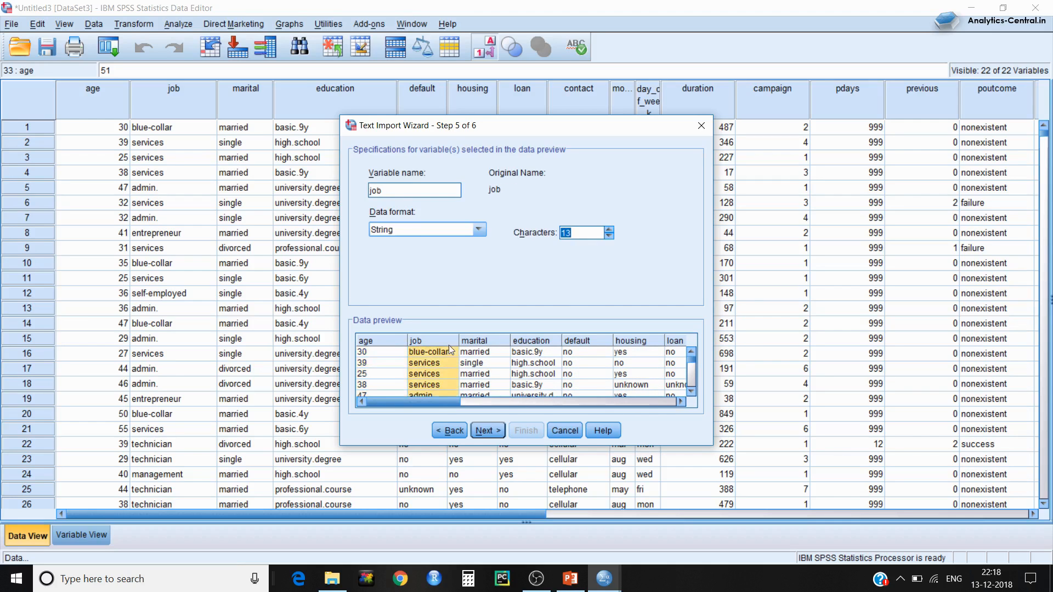
{"action": "left_click", "coordinate": [478, 346]}
{"action": "left_click", "coordinate": [527, 345]}
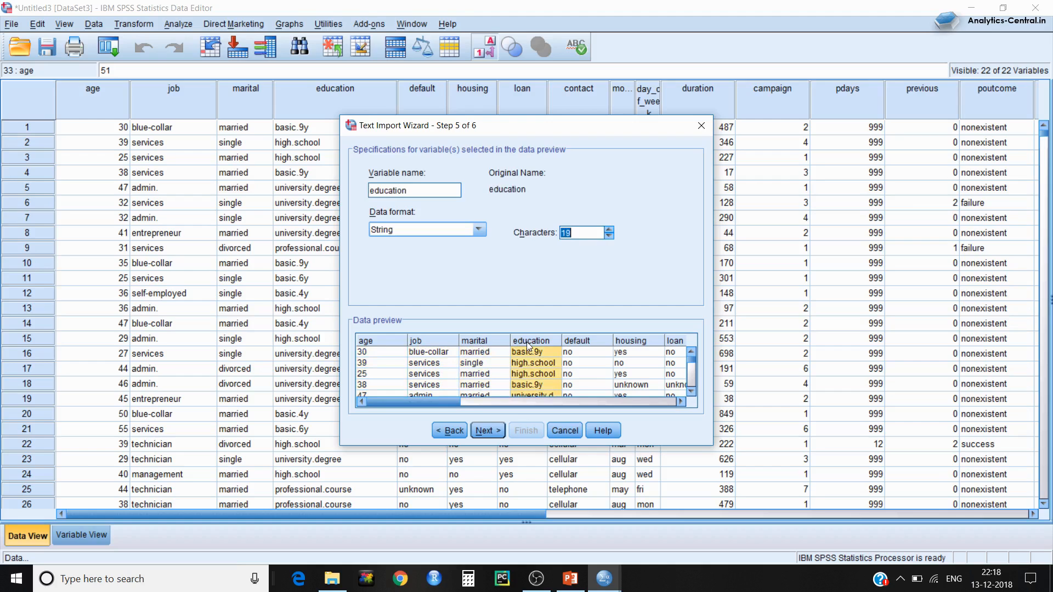
{"action": "left_click", "coordinate": [592, 343]}
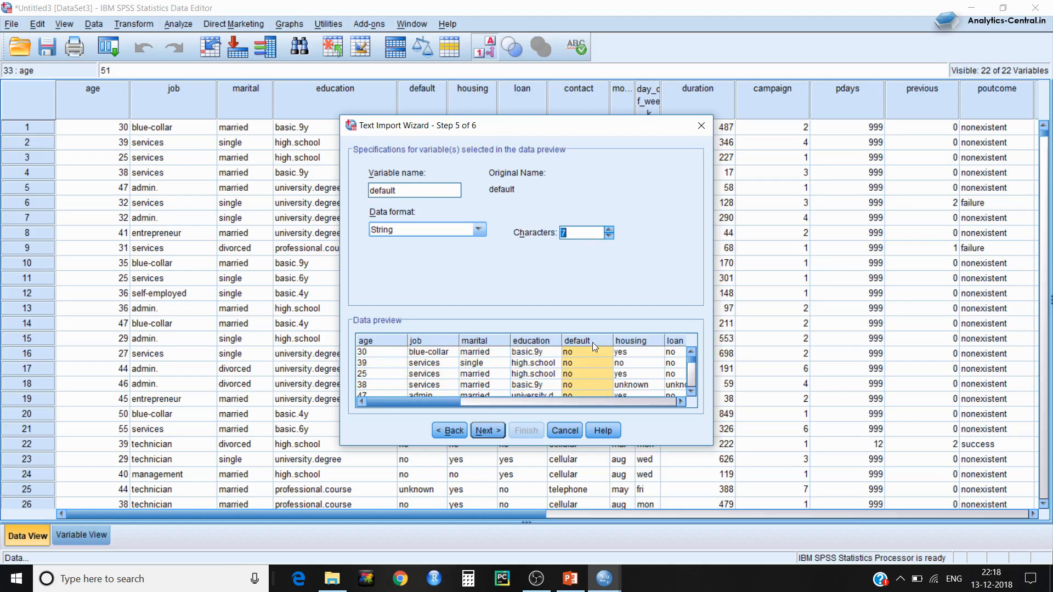
Step: Accept the variable specifications and finish the text import without saving the file format or pasting the syntax
{"action": "left_click", "coordinate": [492, 427]}
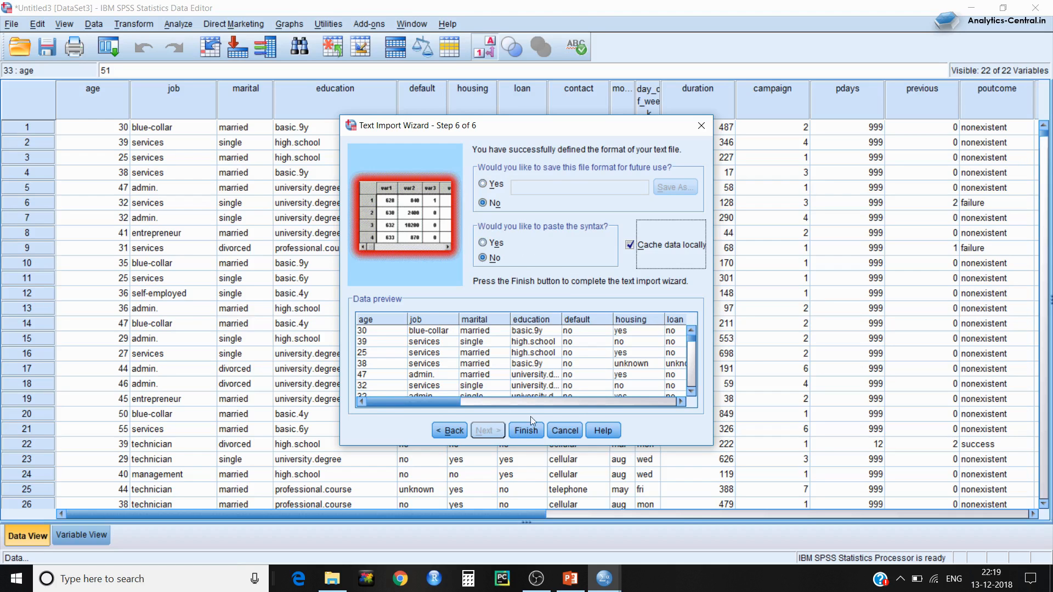
{"action": "left_click", "coordinate": [525, 430]}
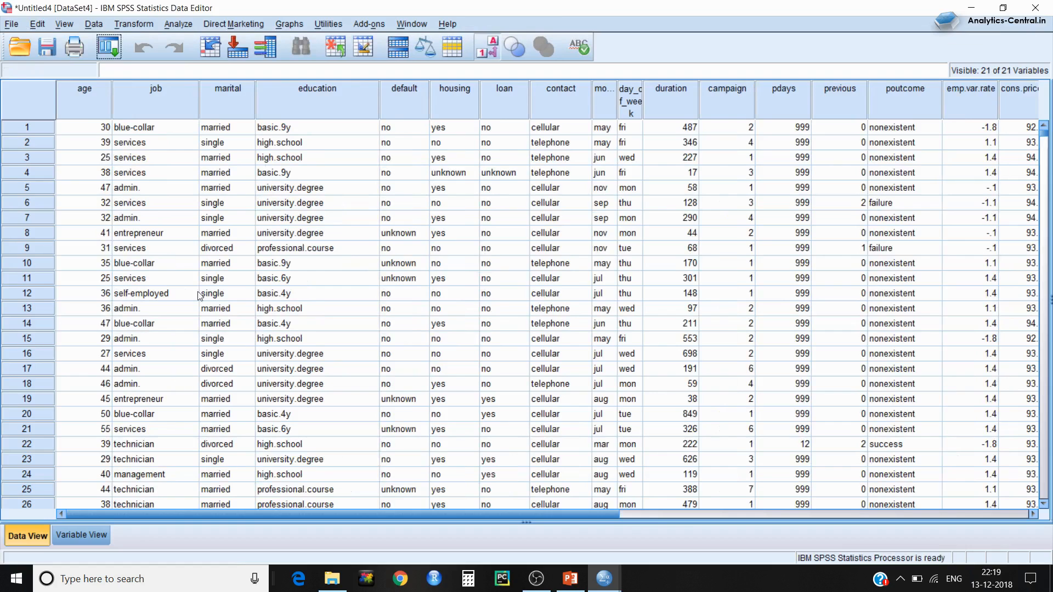
Step: Examine the imported bank.csv data across its columns along case 5, and check its variable definitions
{"action": "left_click", "coordinate": [254, 186]}
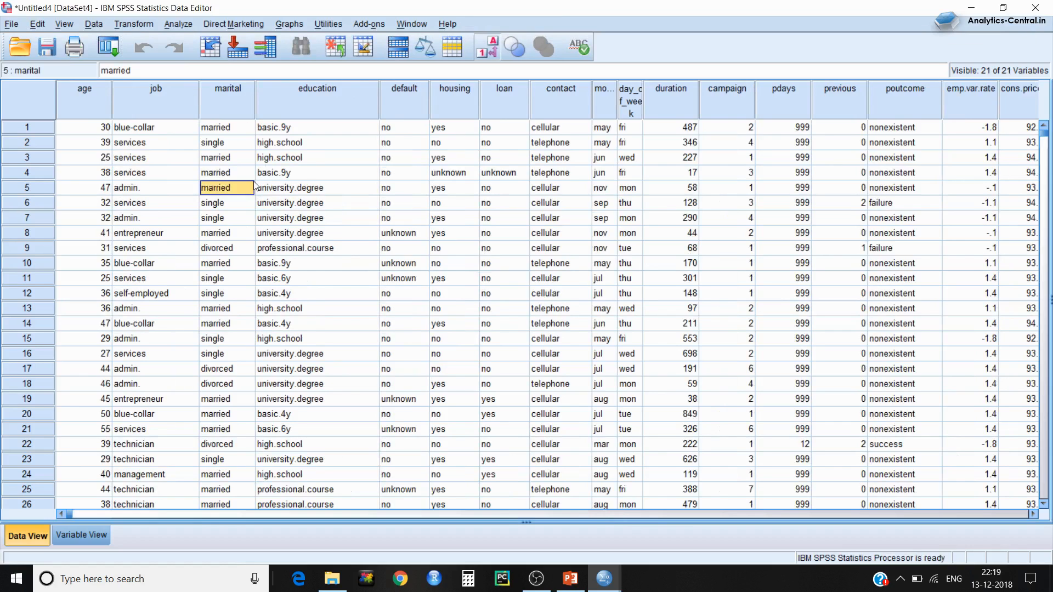
{"action": "key", "text": "Right"}
{"action": "key", "text": "Right"}
{"action": "key", "text": "Right"}
{"action": "key", "text": "Right"}
{"action": "key", "text": "Right"}
{"action": "key", "text": "Right"}
{"action": "key", "text": "Right"}
{"action": "key", "text": "Right"}
{"action": "key", "text": "Right"}
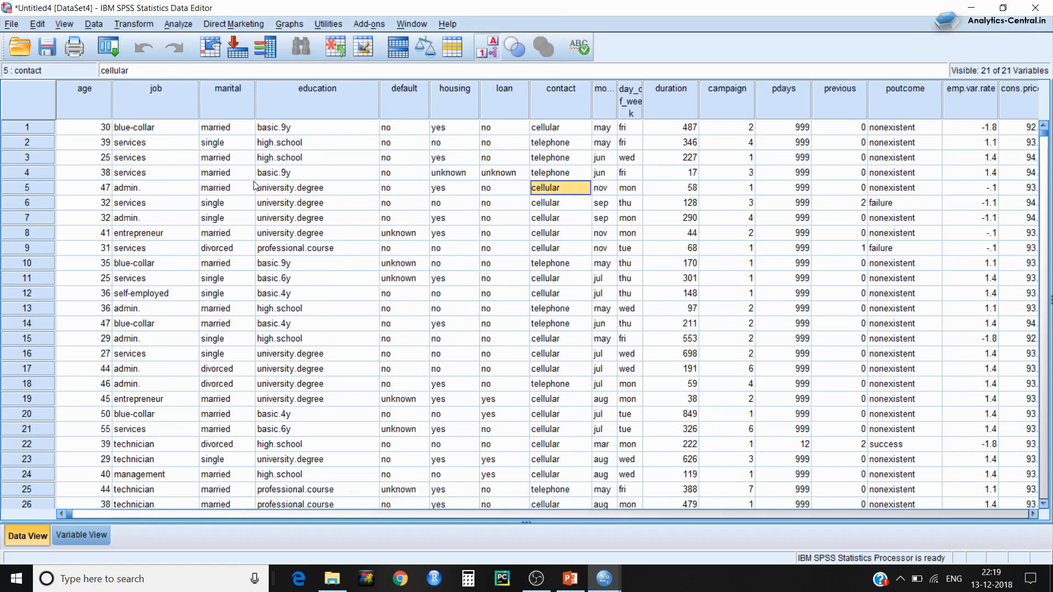
{"action": "key", "text": "Right"}
{"action": "key", "text": "Right"}
{"action": "key", "text": "Right"}
{"action": "key", "text": "Right"}
{"action": "key", "text": "Right"}
{"action": "key", "text": "Right"}
{"action": "key", "text": "Right"}
{"action": "key", "text": "Right"}
{"action": "key", "text": "Right"}
{"action": "key", "text": "Right"}
{"action": "key", "text": "Right"}
{"action": "key", "text": "Right"}
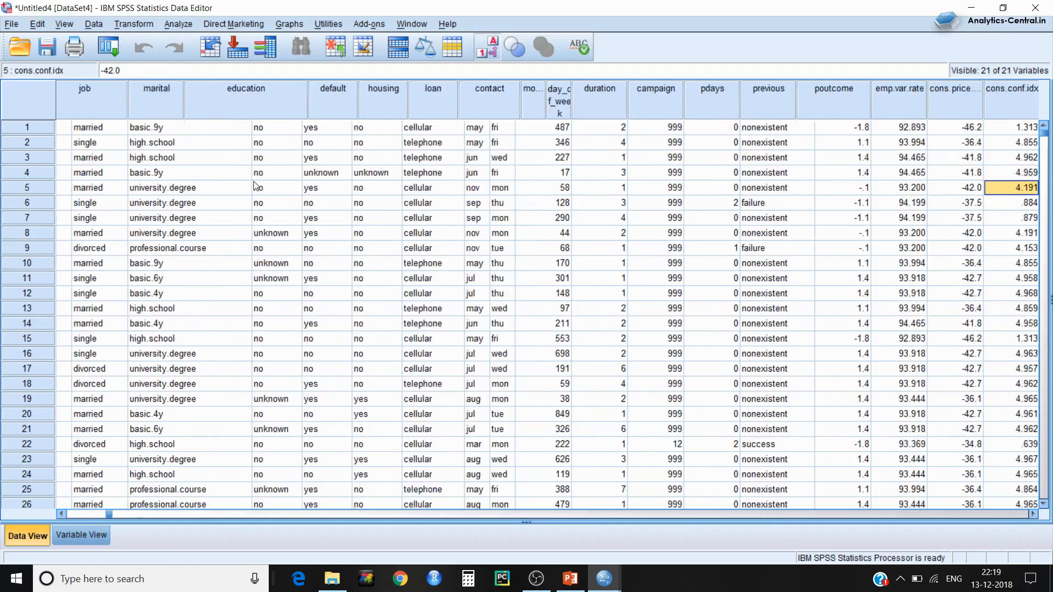
{"action": "key", "text": "Left"}
{"action": "key", "text": "Left"}
{"action": "key", "text": "Left"}
{"action": "key", "text": "Left"}
{"action": "key", "text": "Left"}
{"action": "key", "text": "Left"}
{"action": "key", "text": "Left"}
{"action": "key", "text": "Left"}
{"action": "key", "text": "Left"}
{"action": "key", "text": "Left"}
{"action": "key", "text": "Left"}
{"action": "key", "text": "Left"}
{"action": "key", "text": "Left"}
{"action": "key", "text": "Left"}
{"action": "key", "text": "Left"}
{"action": "key", "text": "Left"}
{"action": "key", "text": "Left"}
{"action": "key", "text": "Left"}
{"action": "key", "text": "Left"}
{"action": "key", "text": "Left"}
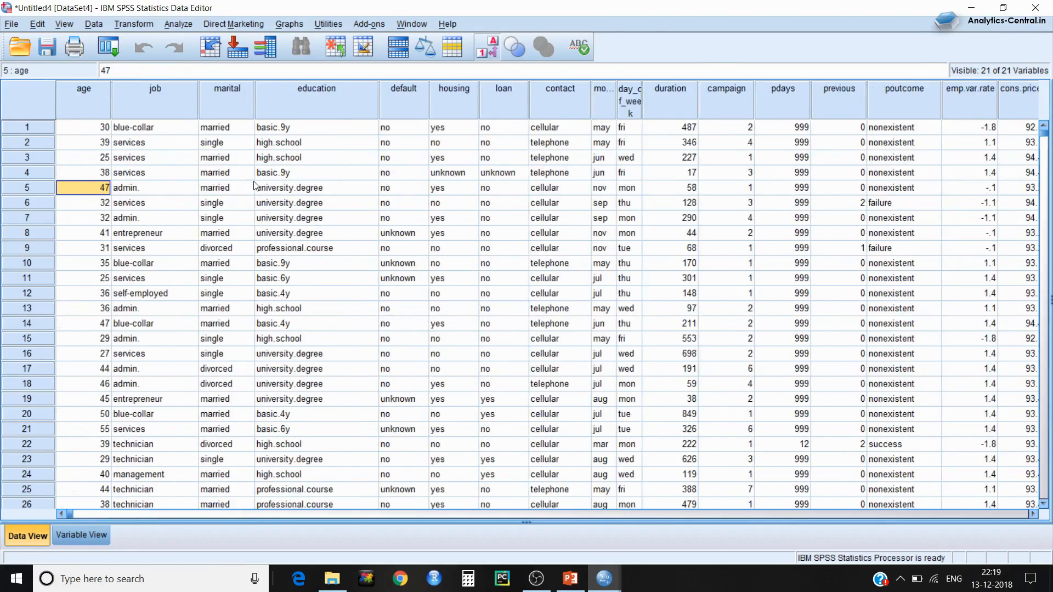
{"action": "left_click", "coordinate": [81, 536]}
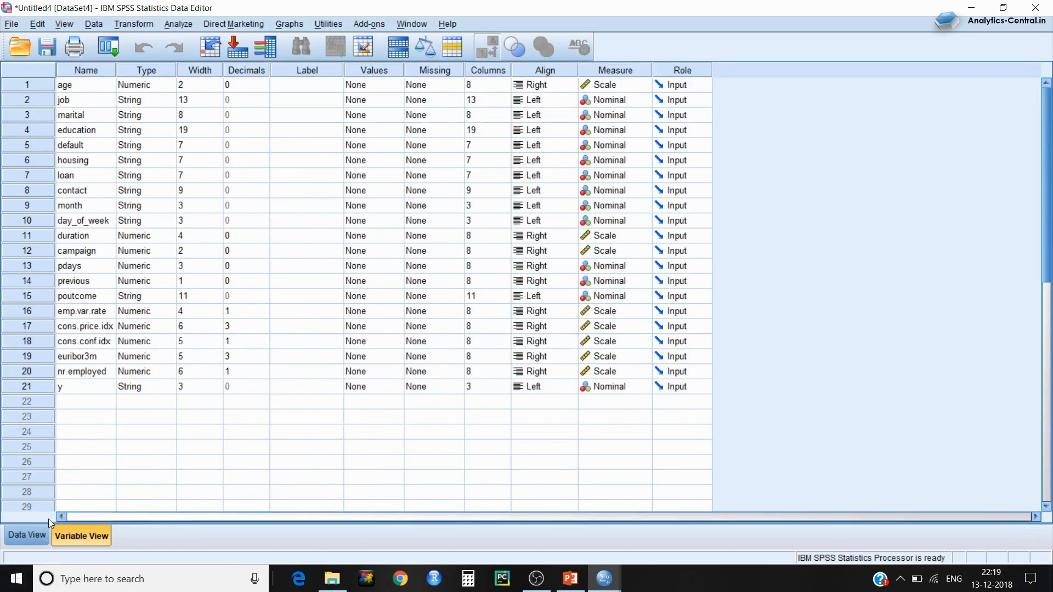
{"action": "left_click", "coordinate": [27, 535]}
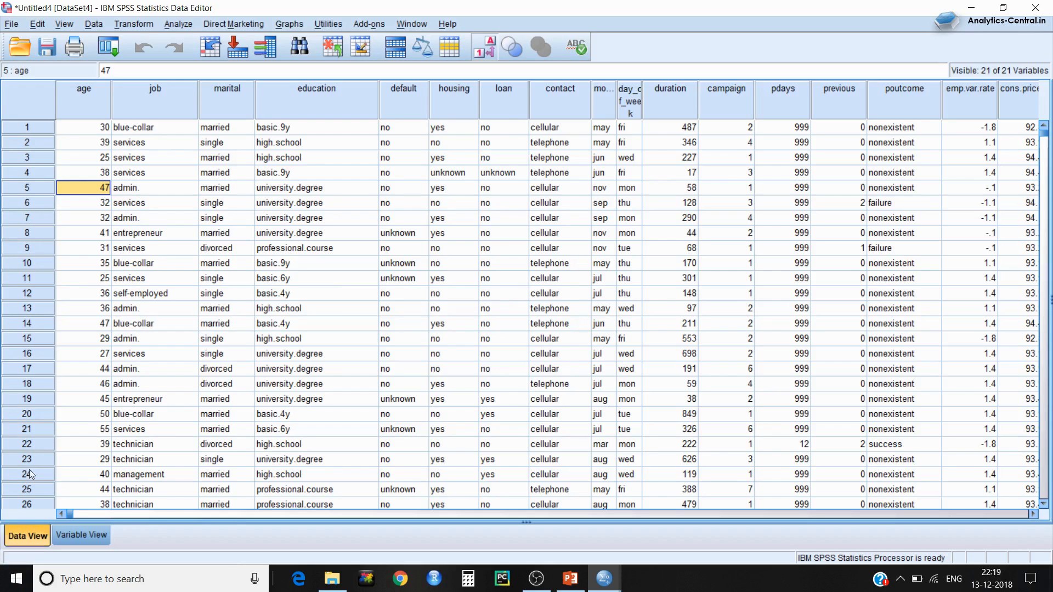
Step: Show all file types in the SPSS folder and open the text file vi01.txt as data
{"action": "left_click", "coordinate": [12, 24]}
{"action": "mouse_move", "coordinate": [43, 57]}
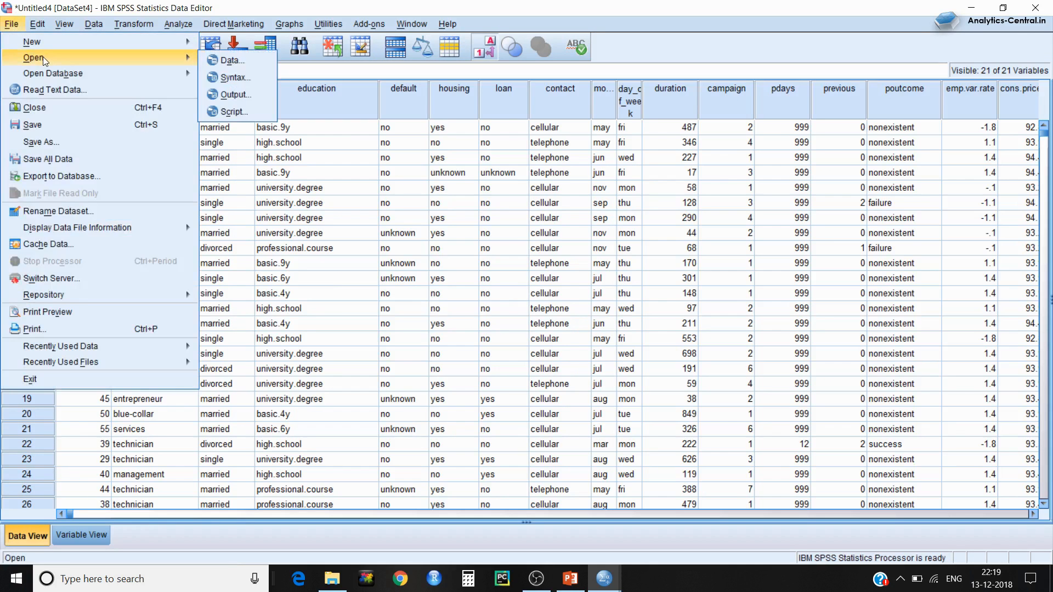
{"action": "left_click", "coordinate": [240, 61]}
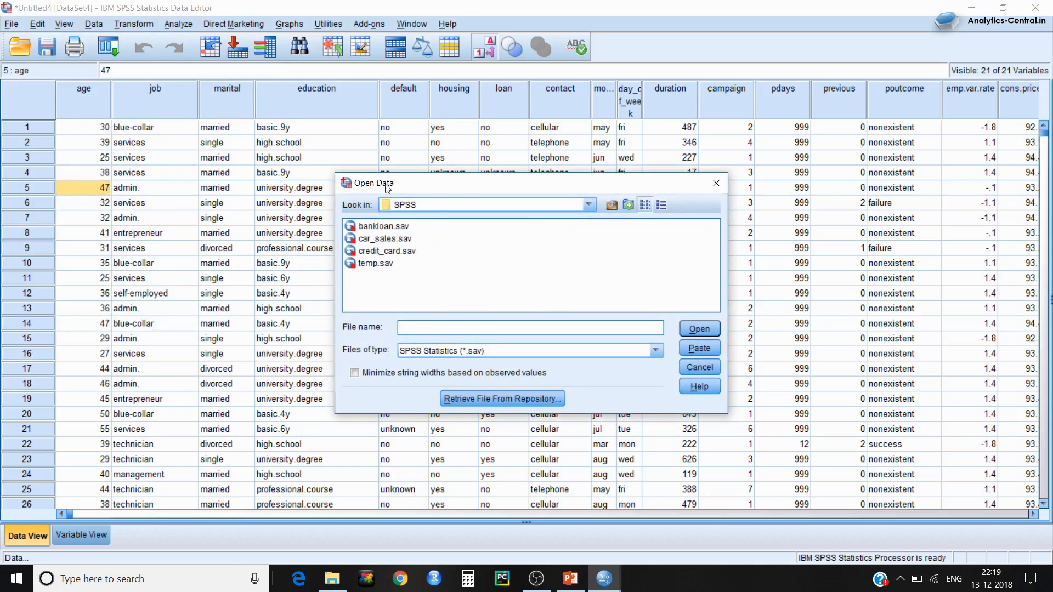
{"action": "left_click", "coordinate": [656, 350]}
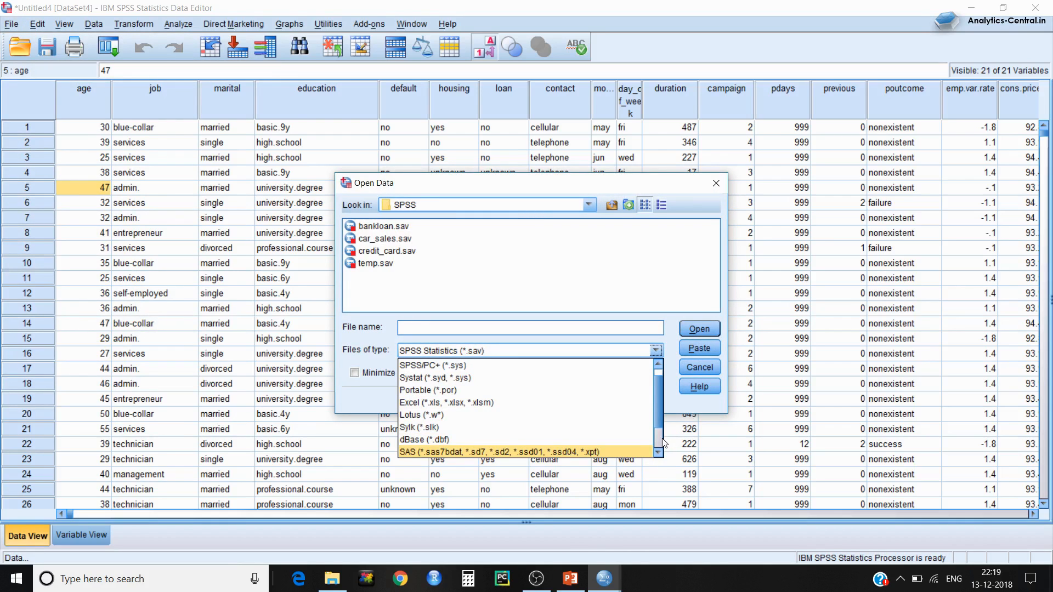
{"action": "scroll", "coordinate": [631, 442], "scroll_direction": "down", "scroll_amount": 1}
{"action": "left_click", "coordinate": [544, 449]}
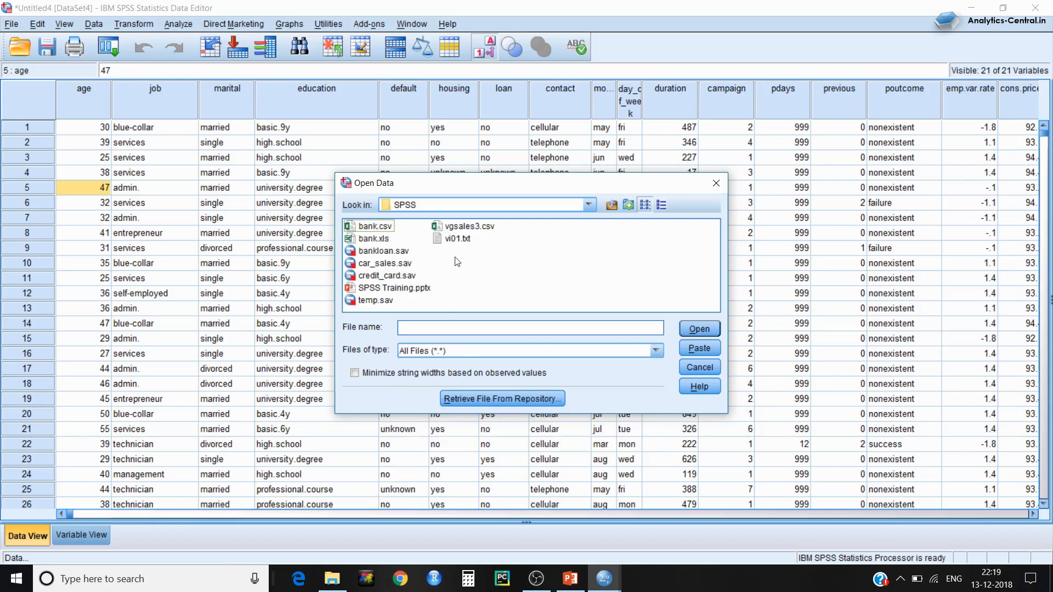
{"action": "left_click", "coordinate": [457, 239]}
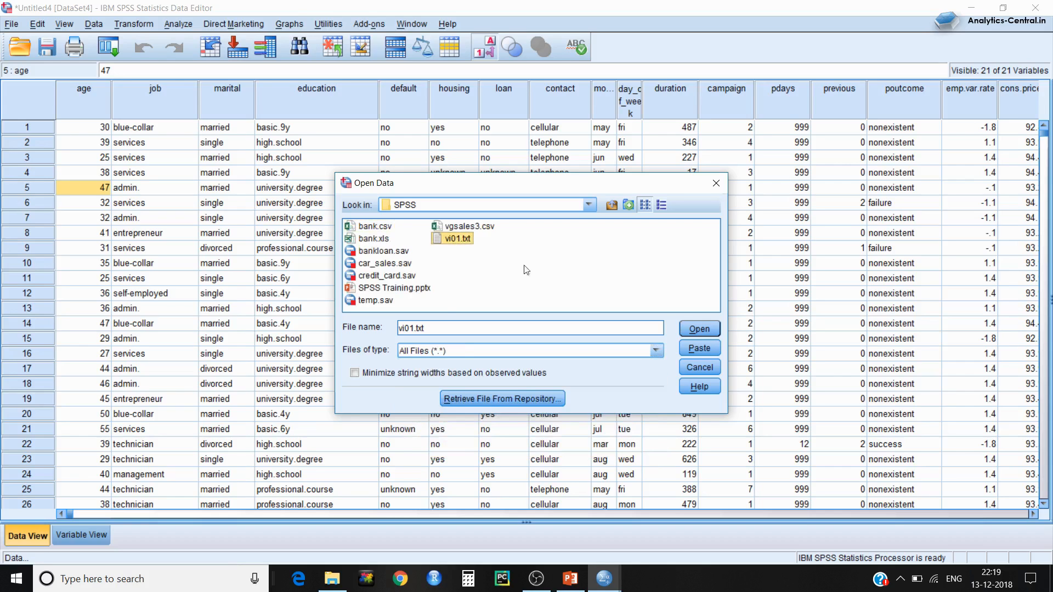
{"action": "left_click", "coordinate": [700, 330]}
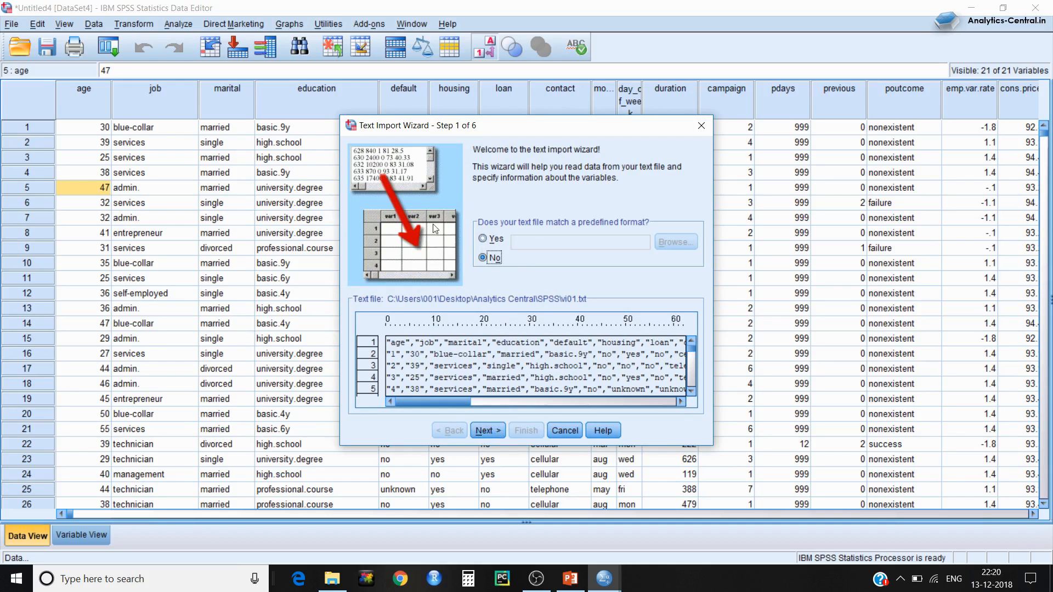
Step: Use no predefined format, treat the variables as delimited, and specify that variable names are included at the top of the file
{"action": "left_click", "coordinate": [491, 431]}
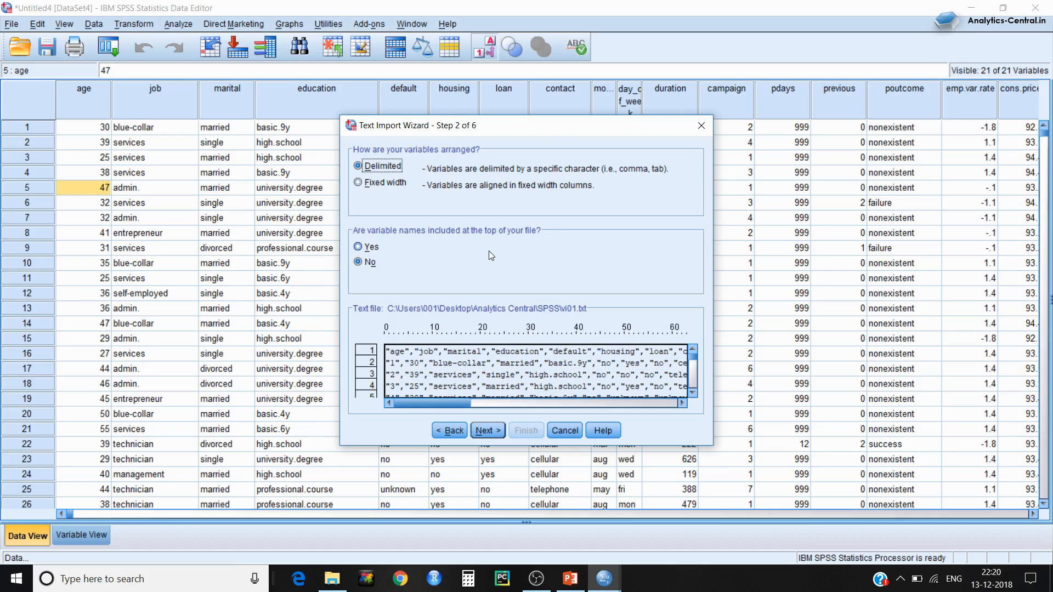
{"action": "left_click", "coordinate": [360, 183]}
{"action": "left_click", "coordinate": [361, 167]}
{"action": "left_click", "coordinate": [359, 247]}
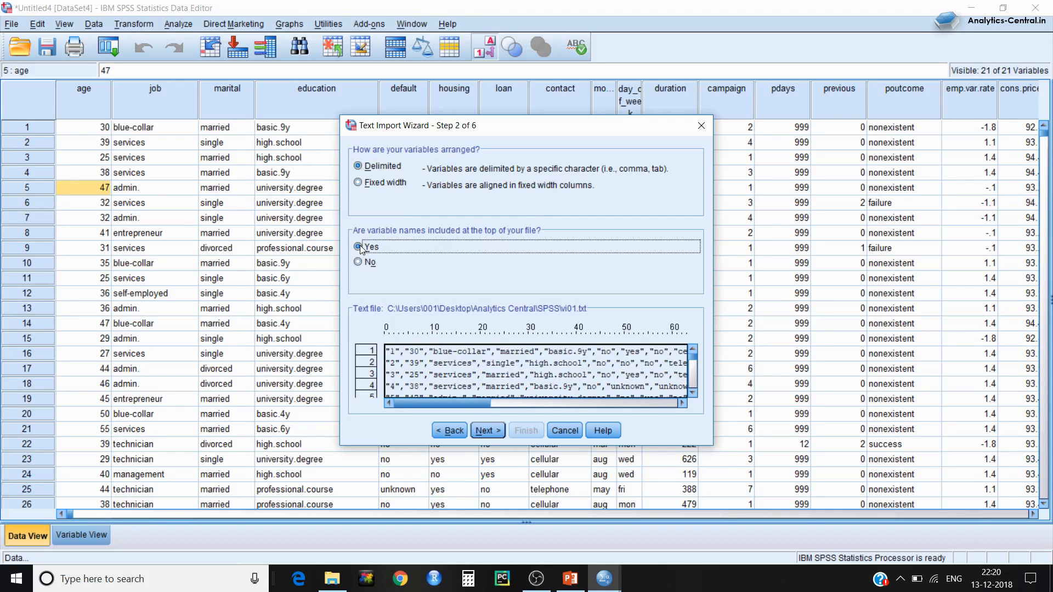
{"action": "left_click", "coordinate": [486, 431]}
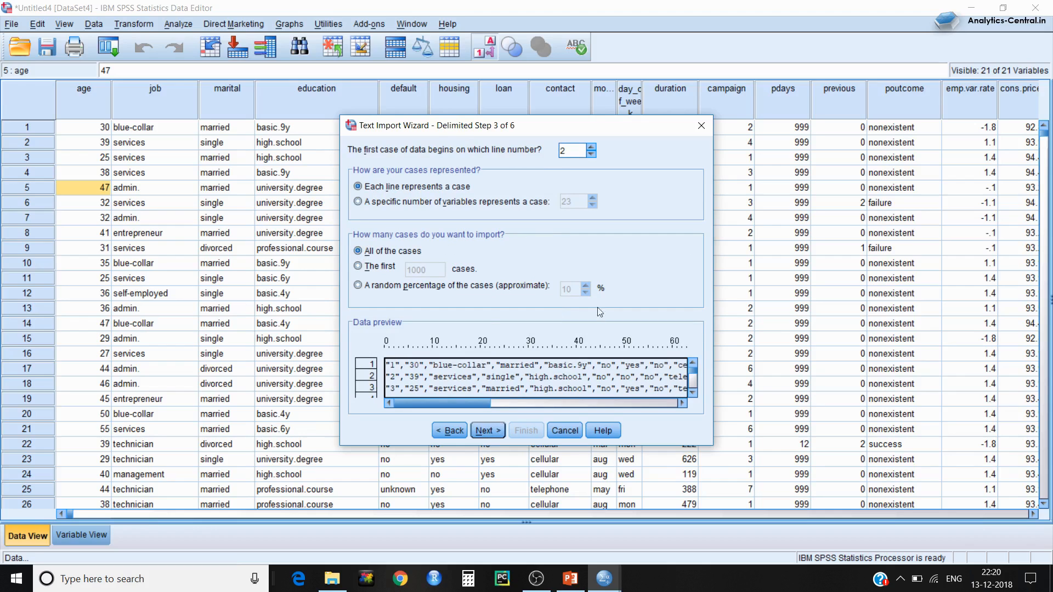
Step: Finish the vi01.txt import with all cases from line 2, comma delimiters, a double-quote text qualifier and the default variable specifications
{"action": "left_click", "coordinate": [485, 432]}
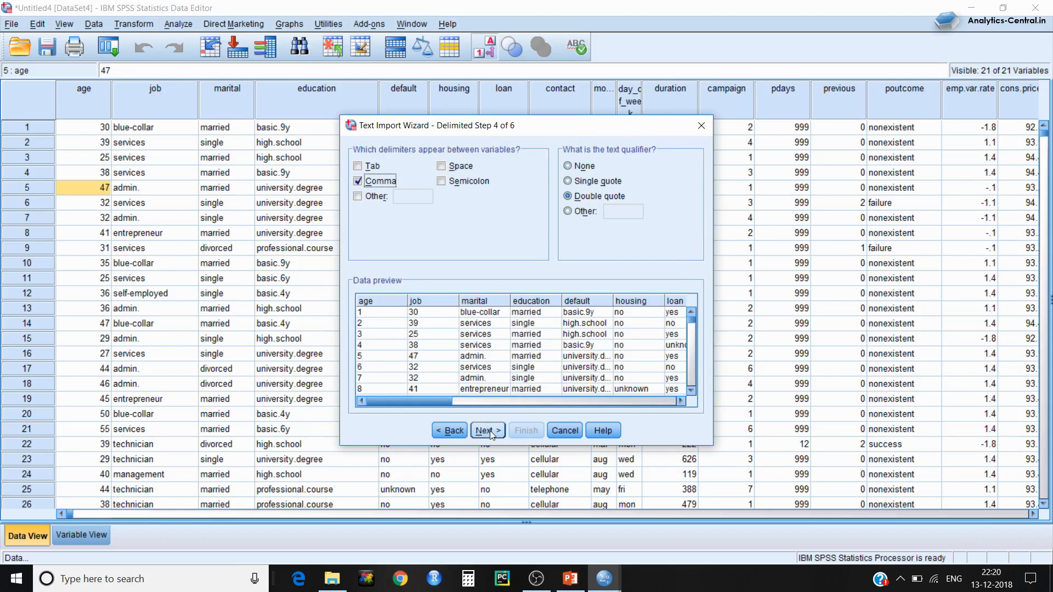
{"action": "left_click", "coordinate": [489, 432]}
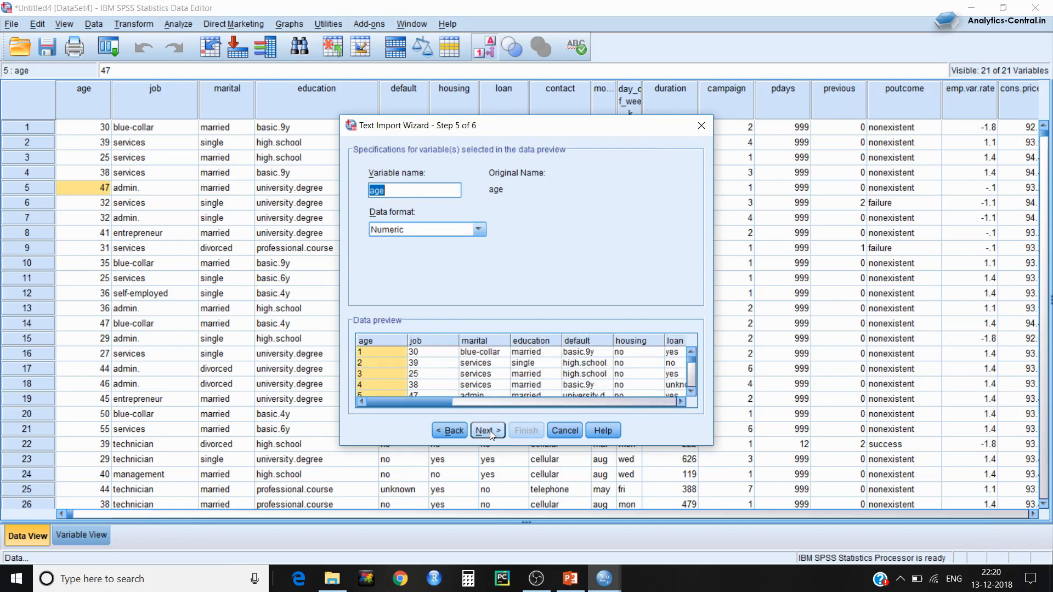
{"action": "left_click", "coordinate": [490, 432]}
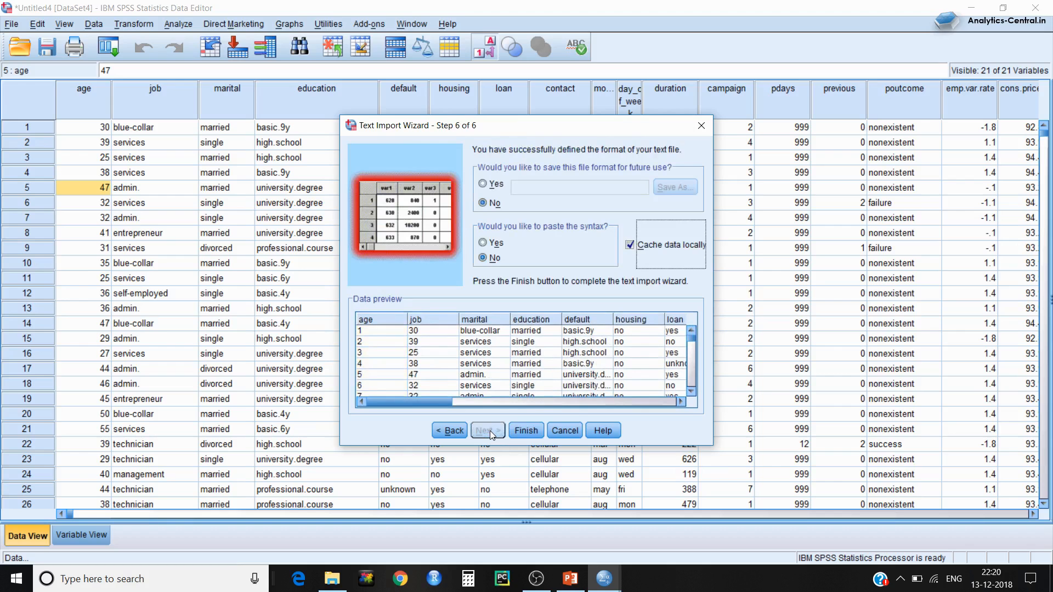
{"action": "left_click", "coordinate": [528, 430]}
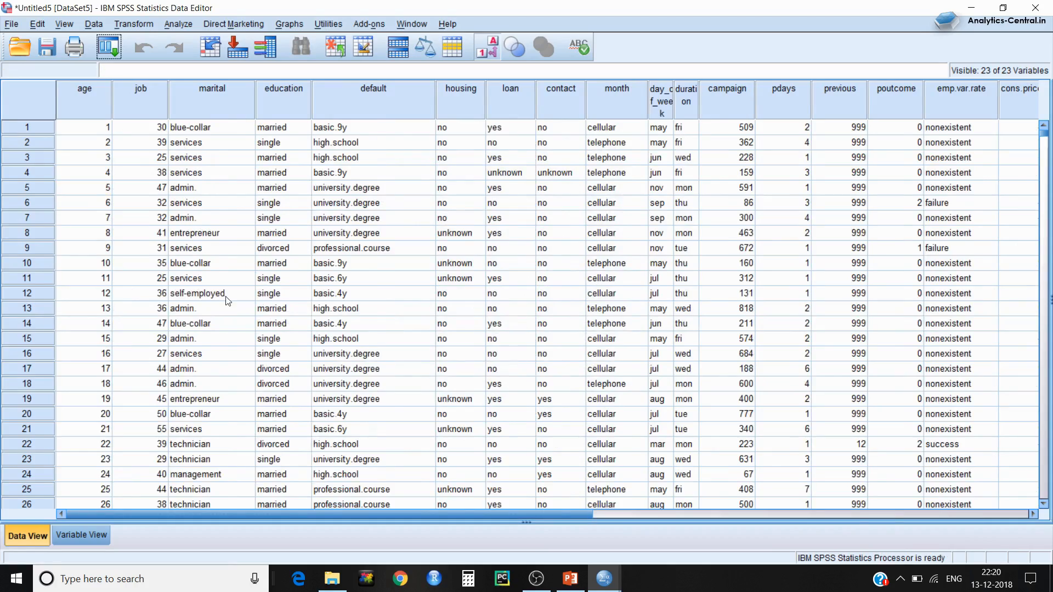
Step: Look through the imported vi01.txt cases to check how the values line up with the variable columns
{"action": "scroll", "coordinate": [226, 294], "scroll_direction": "down", "scroll_amount": 11}
{"action": "scroll", "coordinate": [226, 295], "scroll_direction": "down", "scroll_amount": 20}
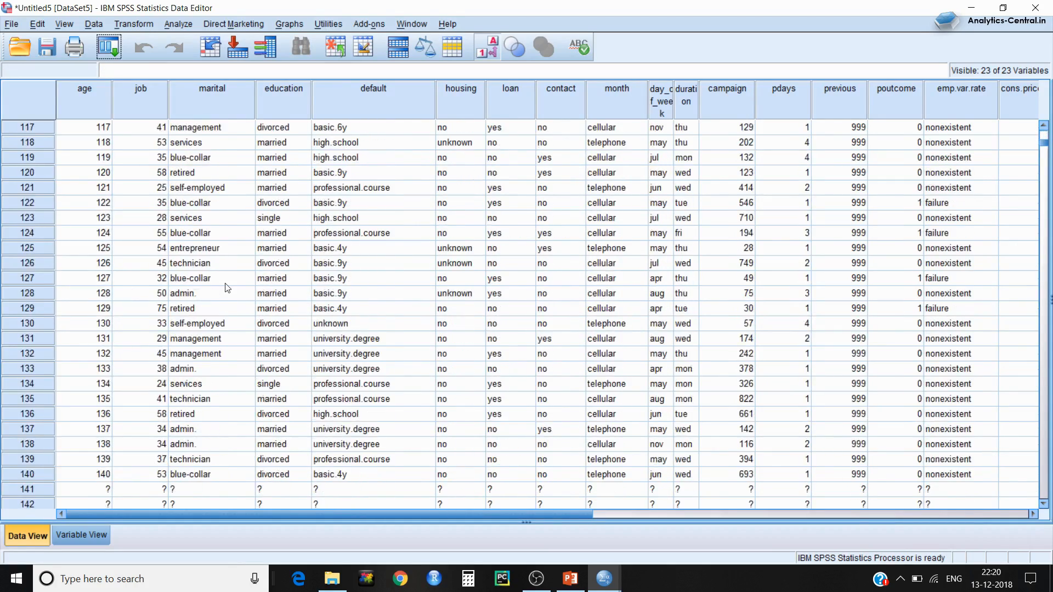
{"action": "scroll", "coordinate": [262, 225], "scroll_direction": "down", "scroll_amount": 17}
{"action": "scroll", "coordinate": [262, 225], "scroll_direction": "up", "scroll_amount": 20}
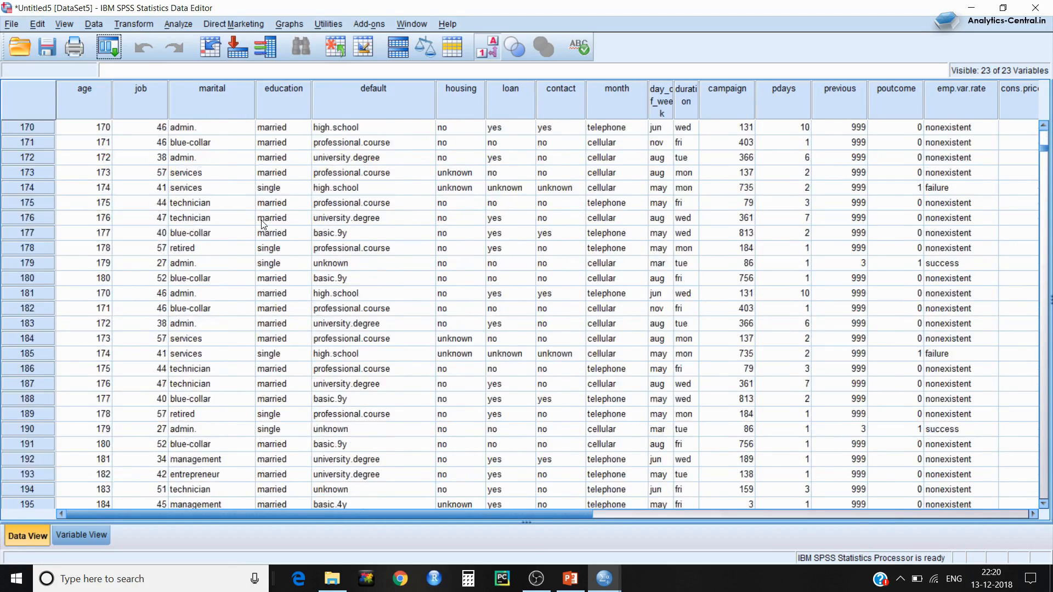
{"action": "scroll", "coordinate": [263, 223], "scroll_direction": "up", "scroll_amount": 20}
{"action": "scroll", "coordinate": [269, 219], "scroll_direction": "down", "scroll_amount": 19}
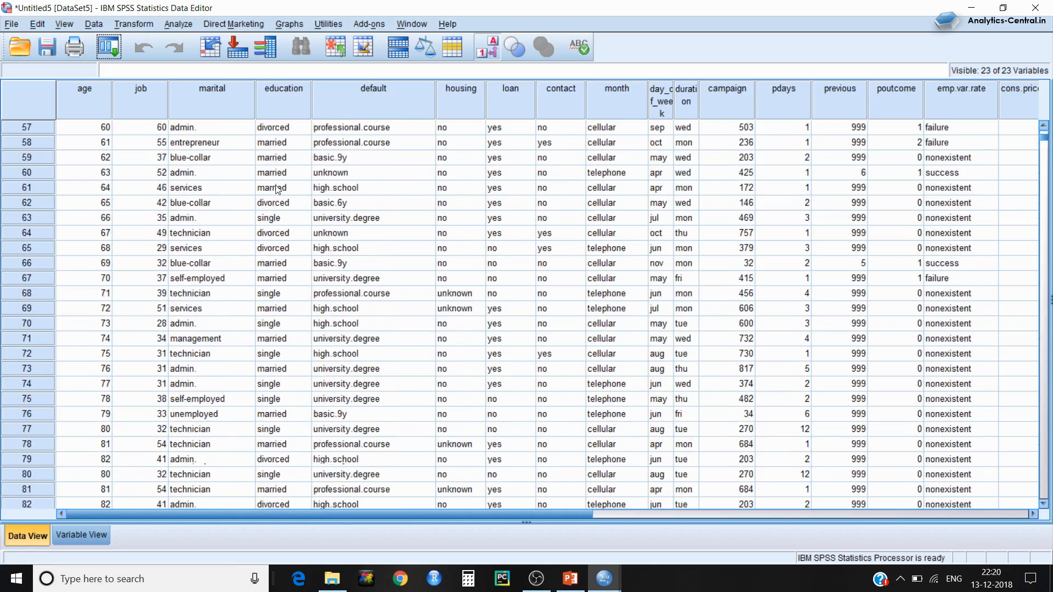
{"action": "scroll", "coordinate": [277, 190], "scroll_direction": "down", "scroll_amount": 17}
{"action": "scroll", "coordinate": [276, 189], "scroll_direction": "down", "scroll_amount": 1}
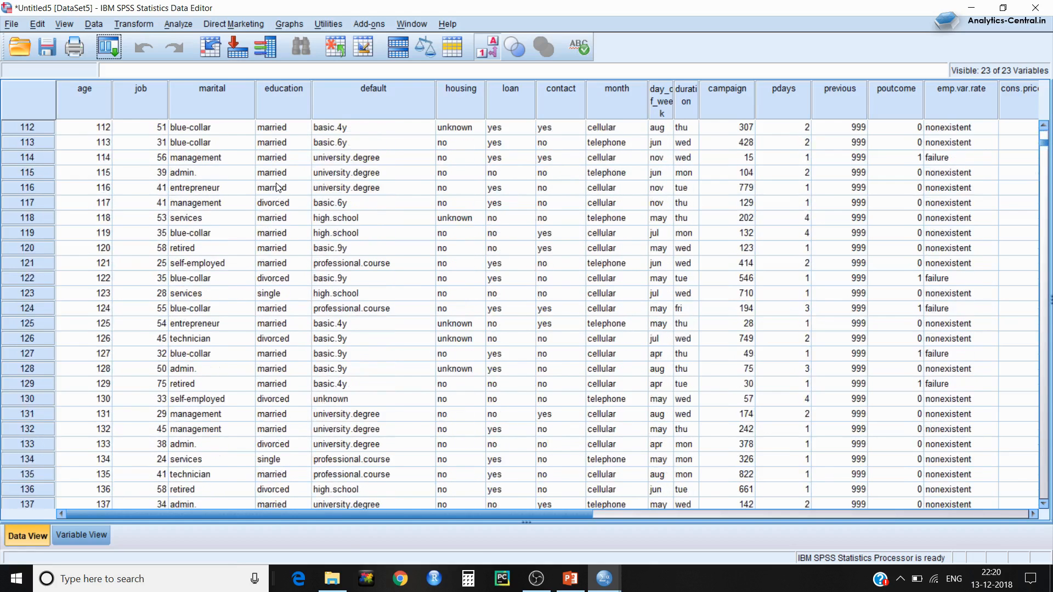
{"action": "scroll", "coordinate": [276, 189], "scroll_direction": "up", "scroll_amount": 20}
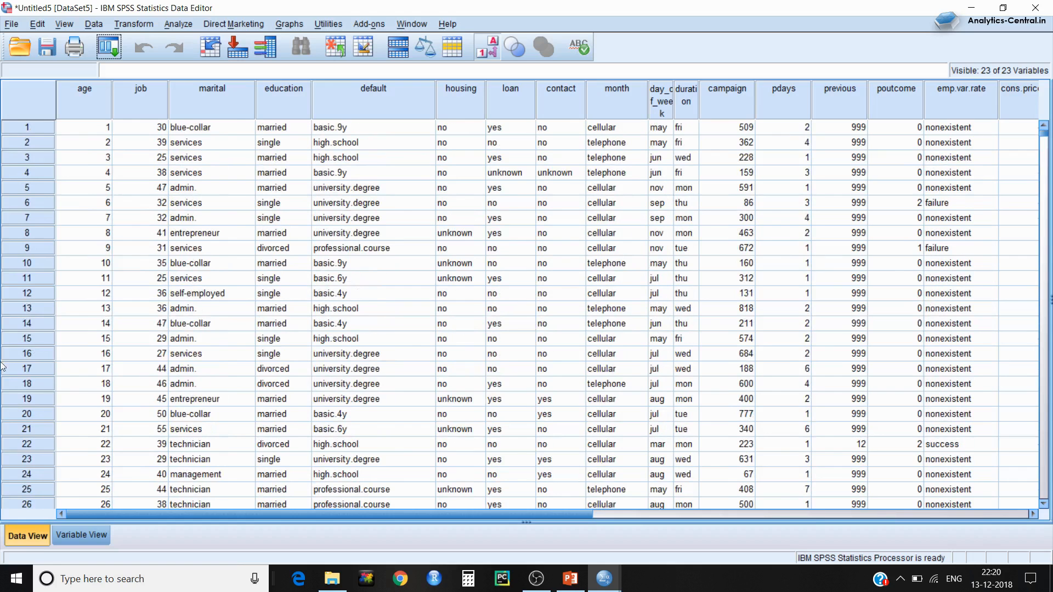
Step: Display the variable definitions of the dataset imported from vi01.txt
{"action": "left_click", "coordinate": [71, 536]}
{"action": "left_click", "coordinate": [48, 530]}
{"action": "left_click", "coordinate": [74, 531]}
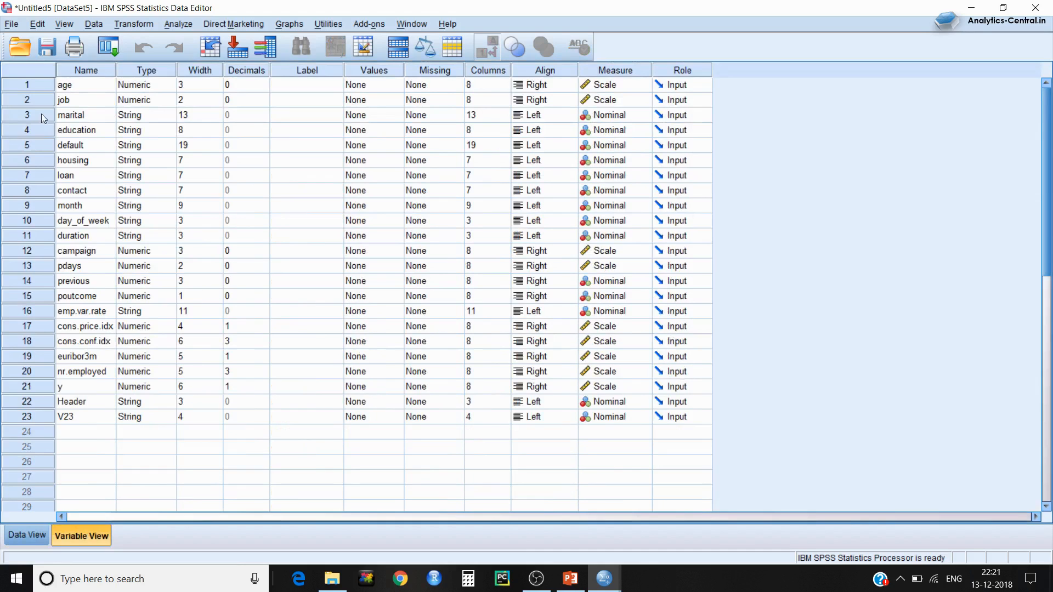
Step: List files of all types in the SPSS folder for opening data, and close the dialog without opening any
{"action": "left_click", "coordinate": [11, 24]}
{"action": "mouse_move", "coordinate": [81, 60]}
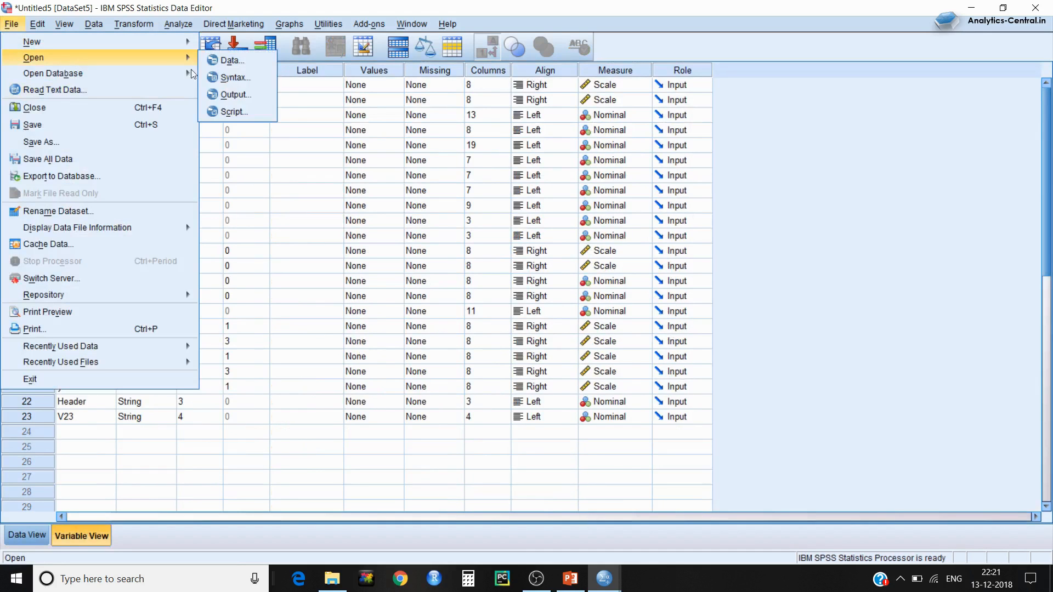
{"action": "left_click", "coordinate": [220, 60]}
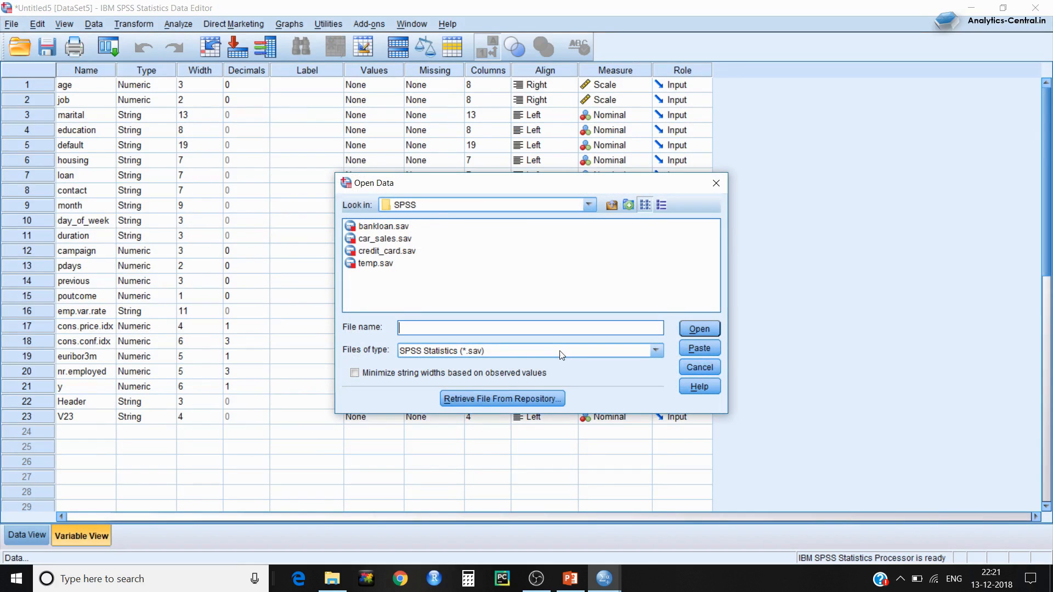
{"action": "left_click", "coordinate": [656, 351]}
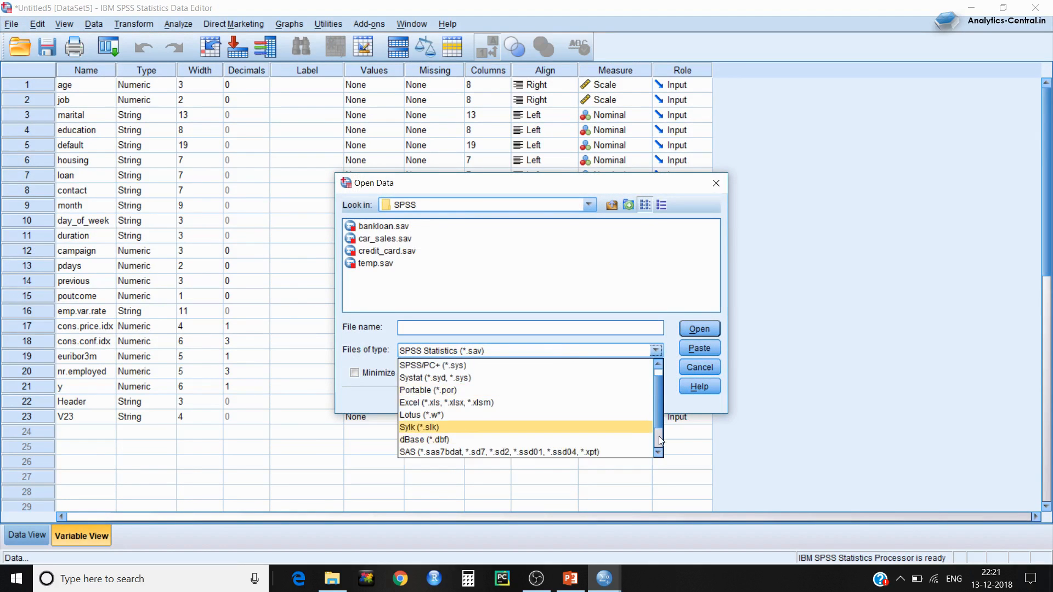
{"action": "scroll", "coordinate": [659, 438], "scroll_direction": "down", "scroll_amount": 2}
{"action": "left_click", "coordinate": [545, 451]}
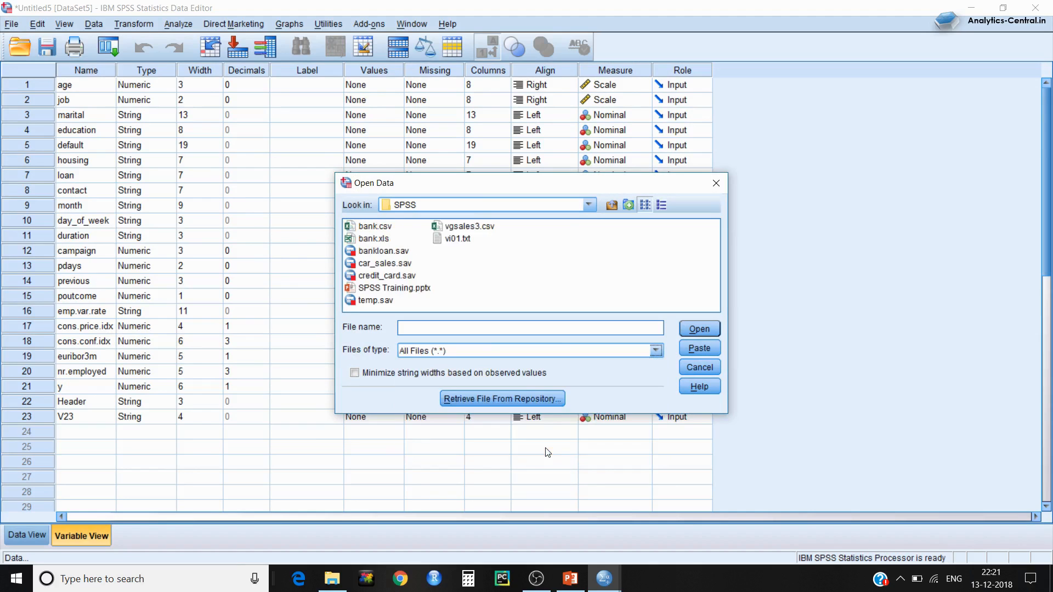
{"action": "left_click", "coordinate": [483, 284]}
{"action": "left_click", "coordinate": [700, 367]}
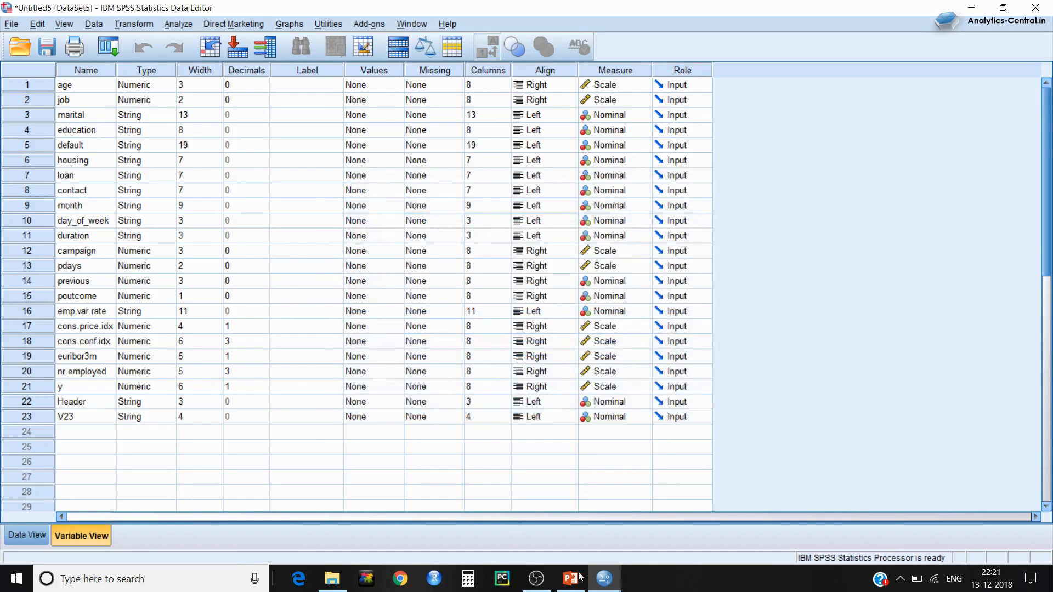
Step: Switch to PowerPoint to check the session's learning topics on the slide, and return to SPSS
{"action": "left_click", "coordinate": [583, 585]}
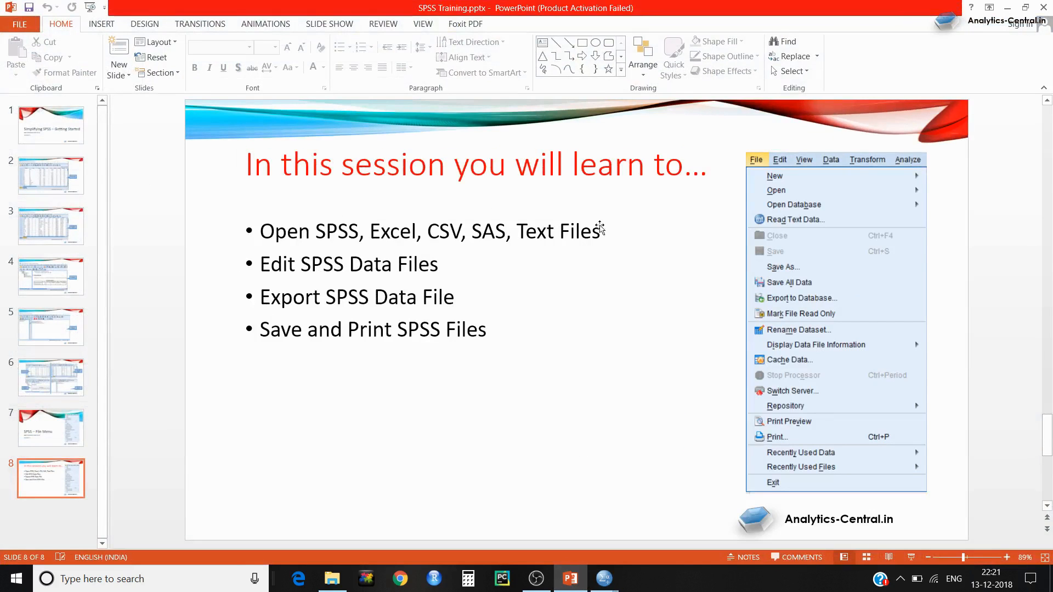
{"action": "left_click", "coordinate": [1011, 6]}
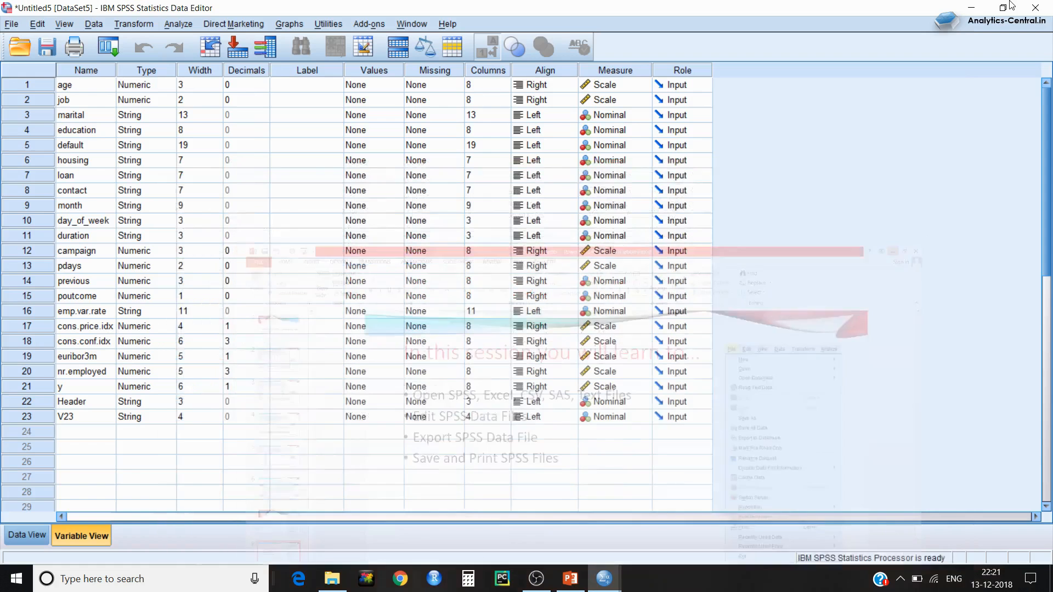
Step: Open vi01.txt as text data, view the first two pages of the Text Import Wizard, and cancel the import
{"action": "left_click", "coordinate": [11, 24]}
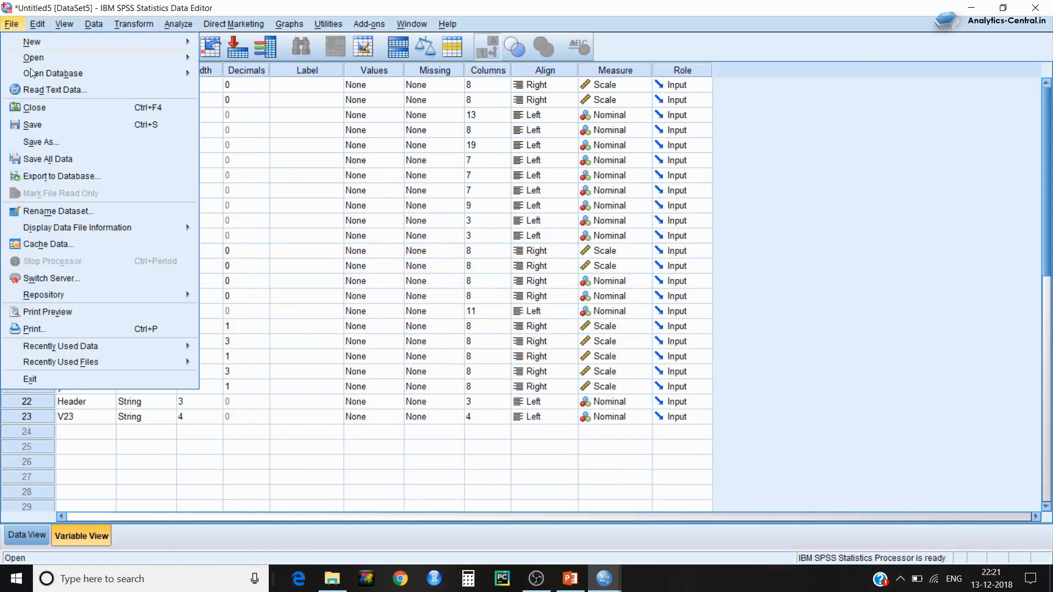
{"action": "left_click", "coordinate": [68, 94]}
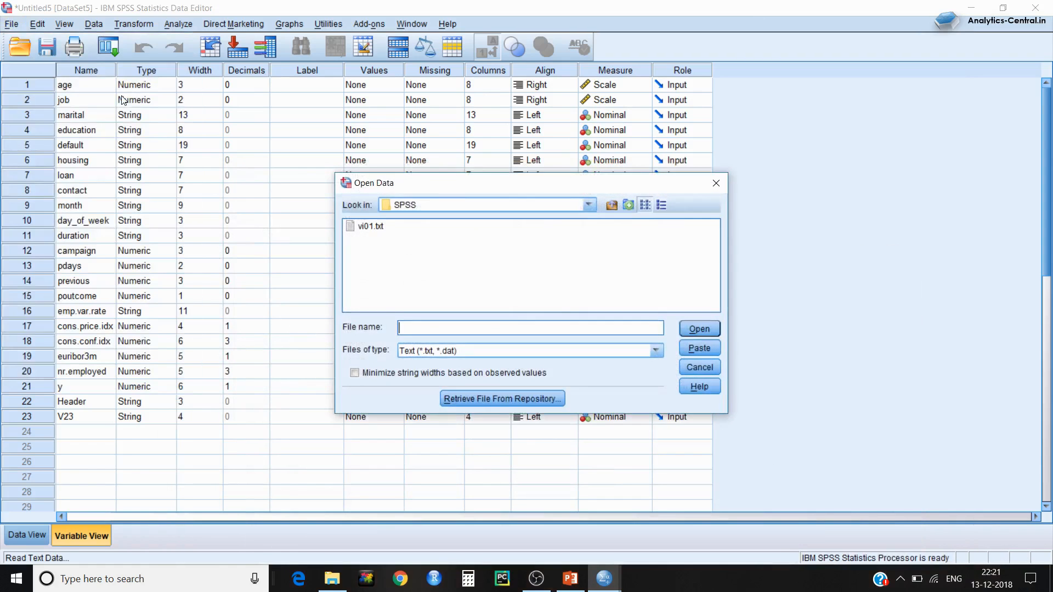
{"action": "left_click", "coordinate": [383, 227]}
{"action": "left_click", "coordinate": [710, 329]}
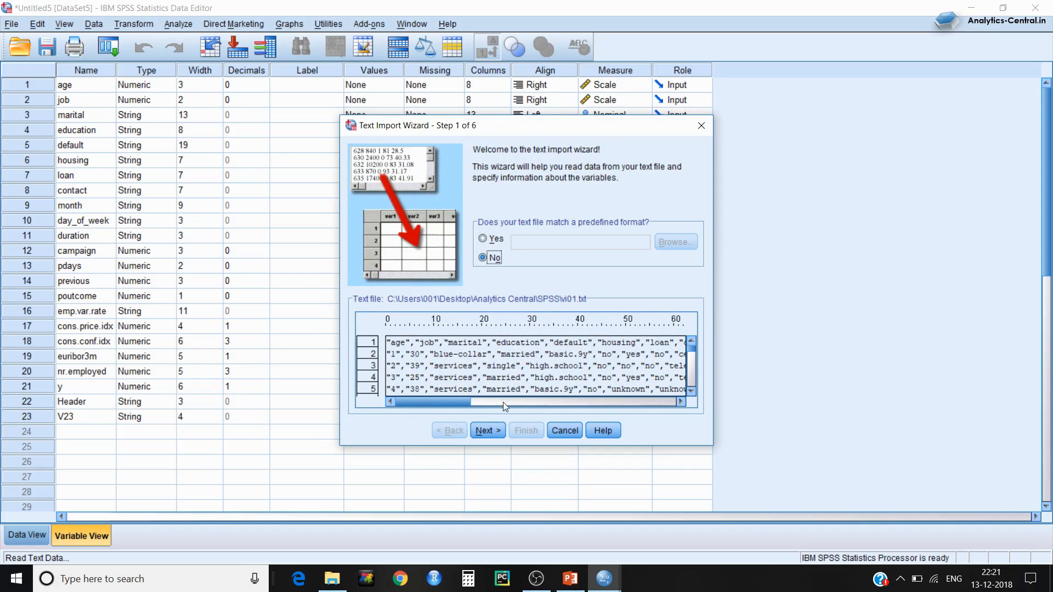
{"action": "left_click", "coordinate": [497, 429]}
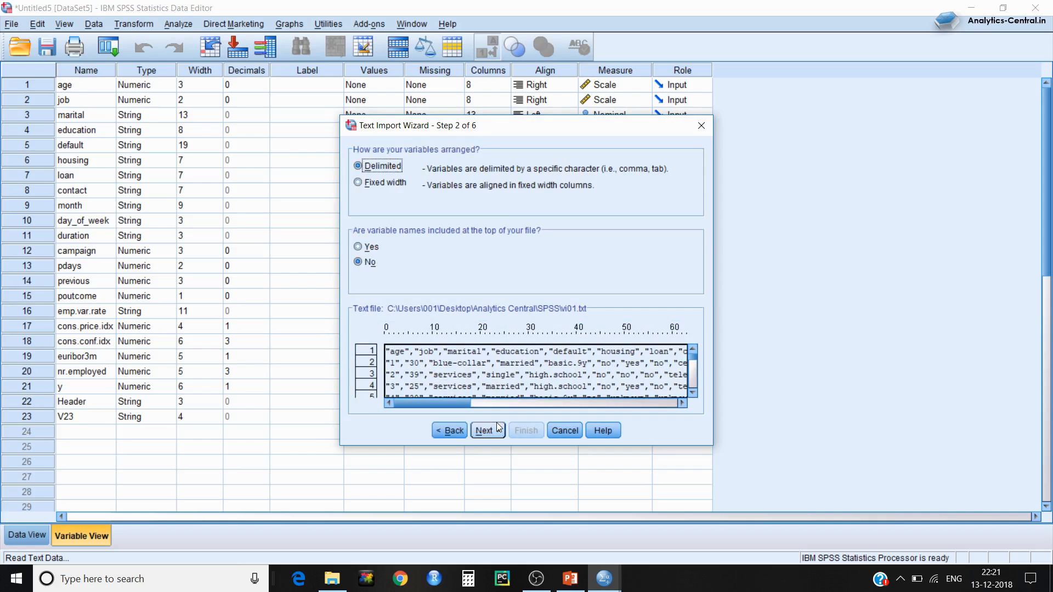
{"action": "left_click", "coordinate": [565, 431]}
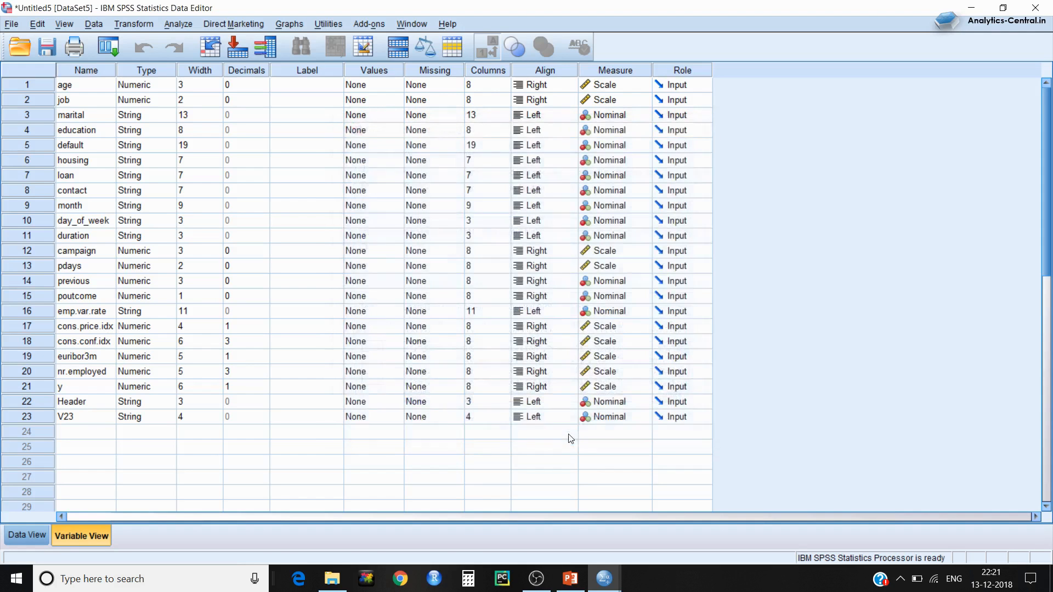
Step: Look through the file formats available for saving the dataset imported from vi01.txt under a new name
{"action": "left_click", "coordinate": [10, 24]}
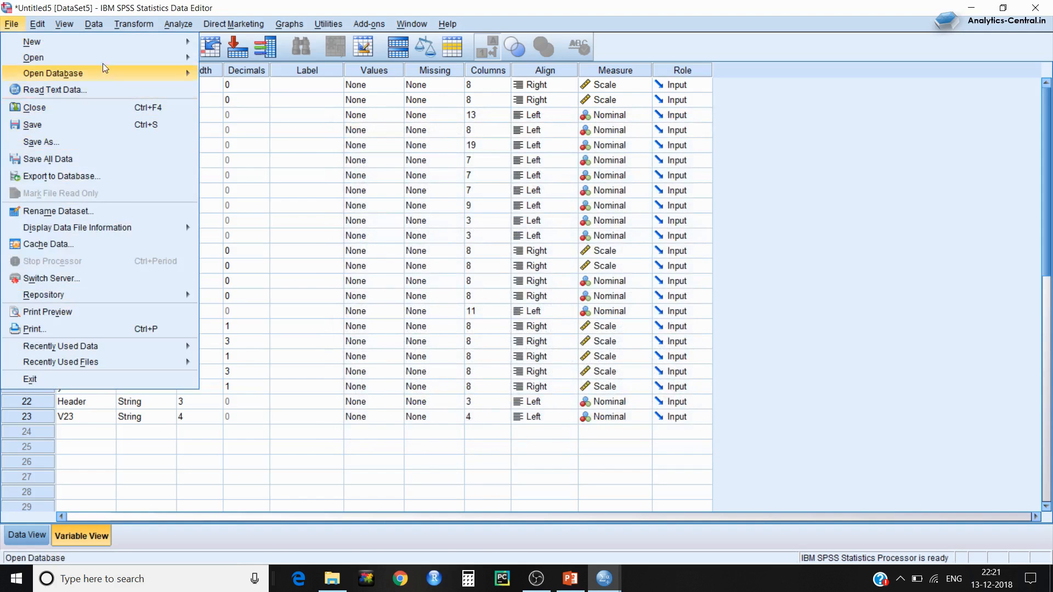
{"action": "mouse_move", "coordinate": [108, 59]}
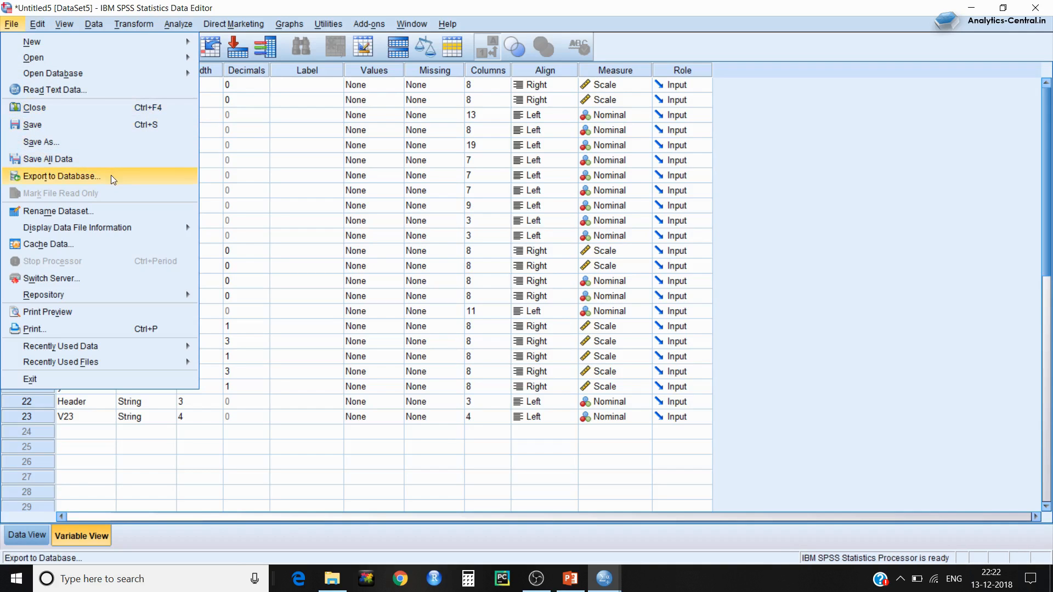
{"action": "left_click", "coordinate": [121, 141]}
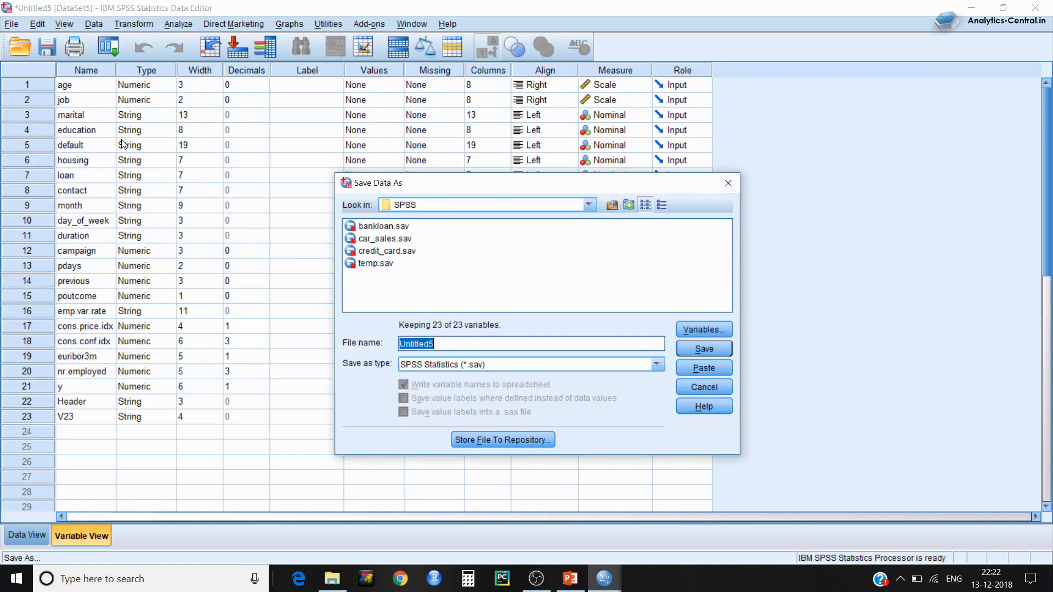
{"action": "left_click", "coordinate": [548, 368]}
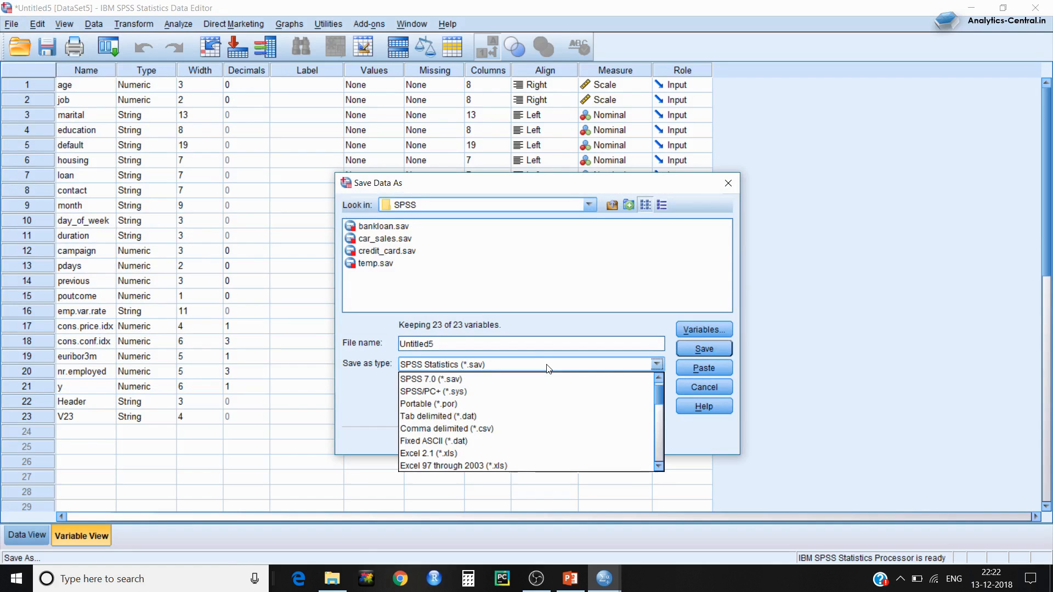
{"action": "left_click", "coordinate": [661, 426]}
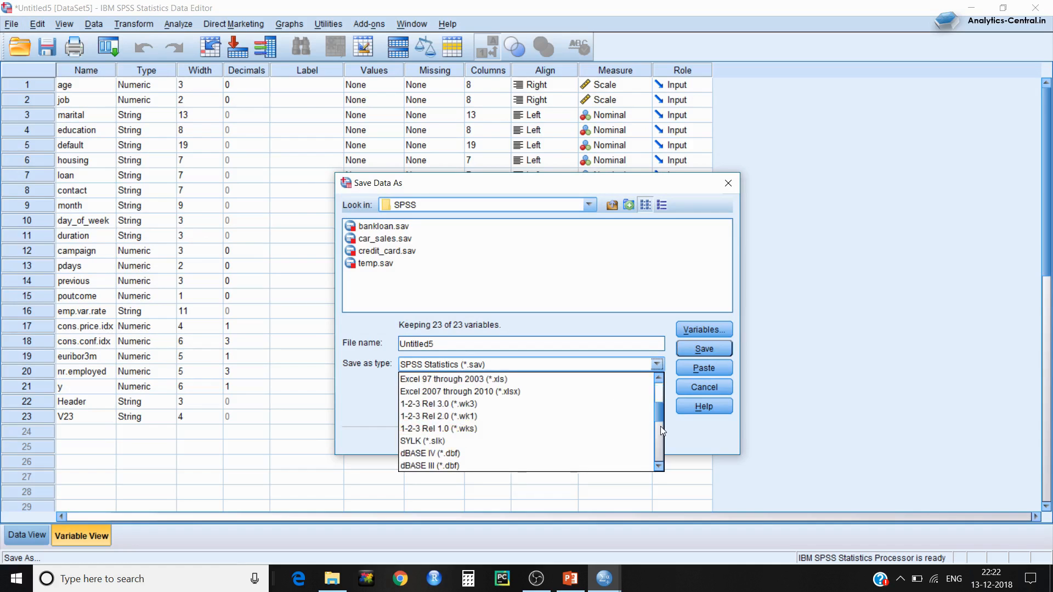
{"action": "left_click", "coordinate": [660, 445]}
{"action": "left_click", "coordinate": [660, 447]}
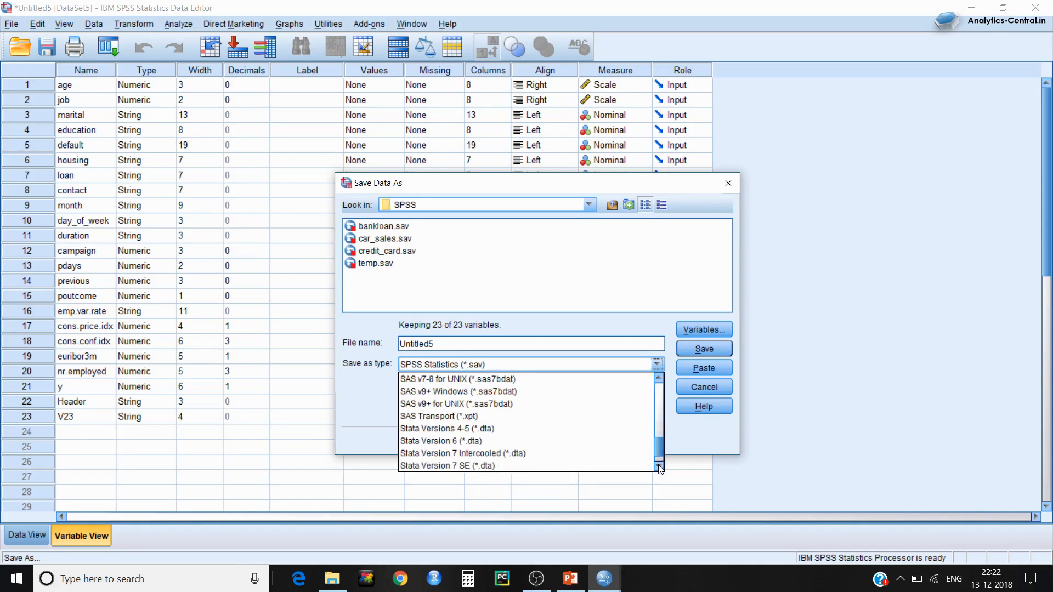
{"action": "left_click", "coordinate": [660, 468]}
{"action": "left_click", "coordinate": [658, 412]}
{"action": "left_click", "coordinate": [658, 412]}
{"action": "left_click_drag", "start_coordinate": [658, 412], "coordinate": [659, 385]}
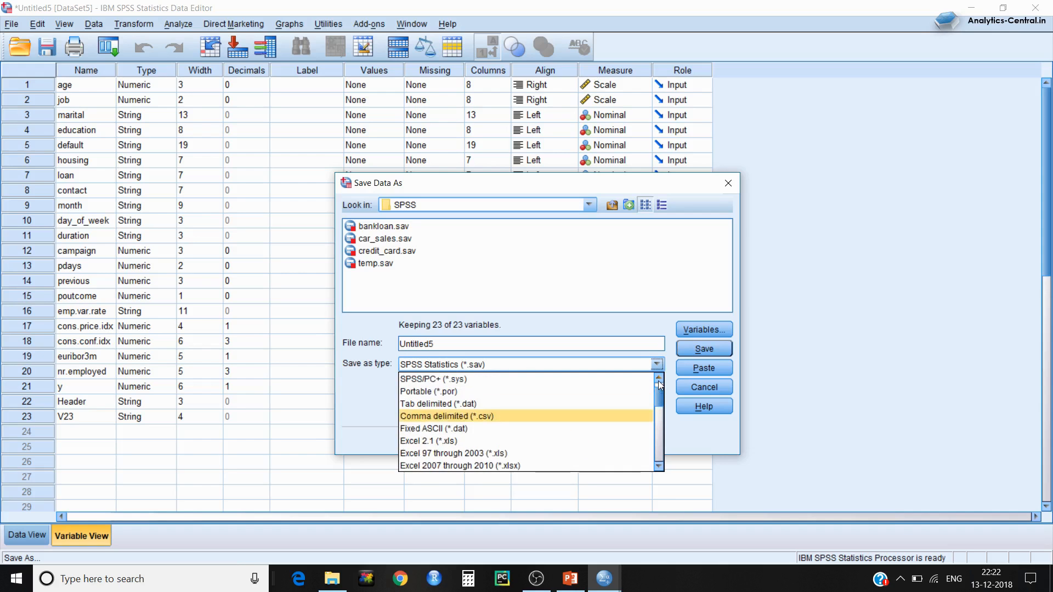
{"action": "left_click", "coordinate": [659, 384]}
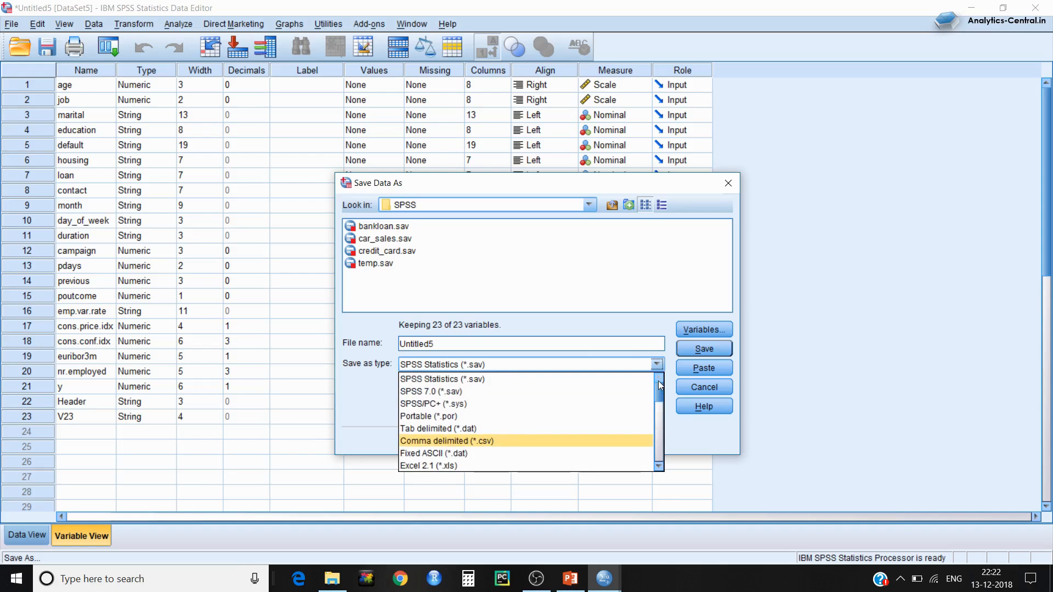
Step: Save the dataset as comma-delimited Untitled5.csv in the SPSS folder with variable names written, and select the file in File Explorer
{"action": "left_click", "coordinate": [487, 441]}
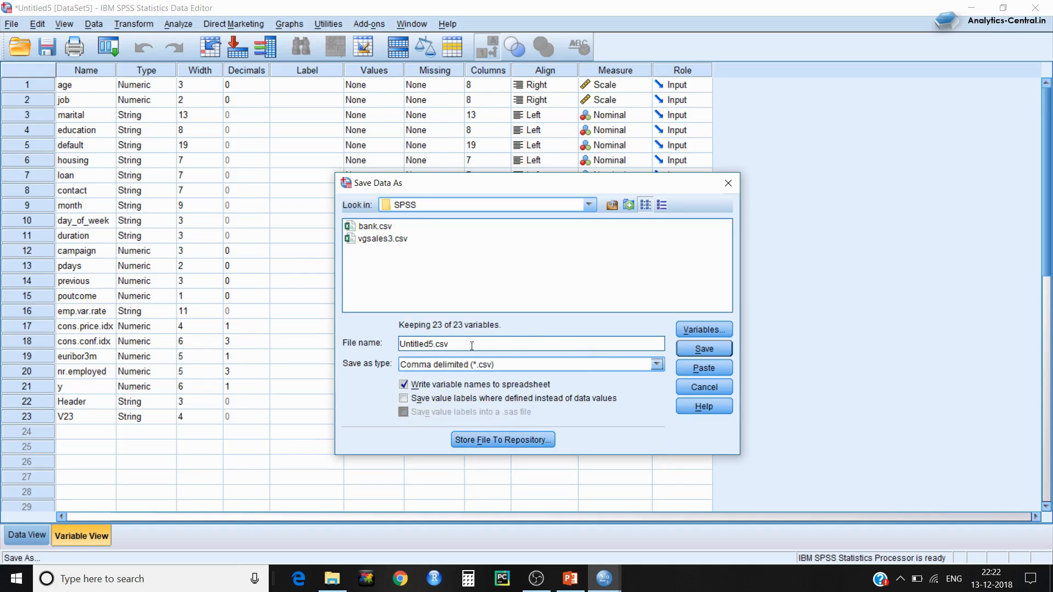
{"action": "left_click", "coordinate": [692, 350]}
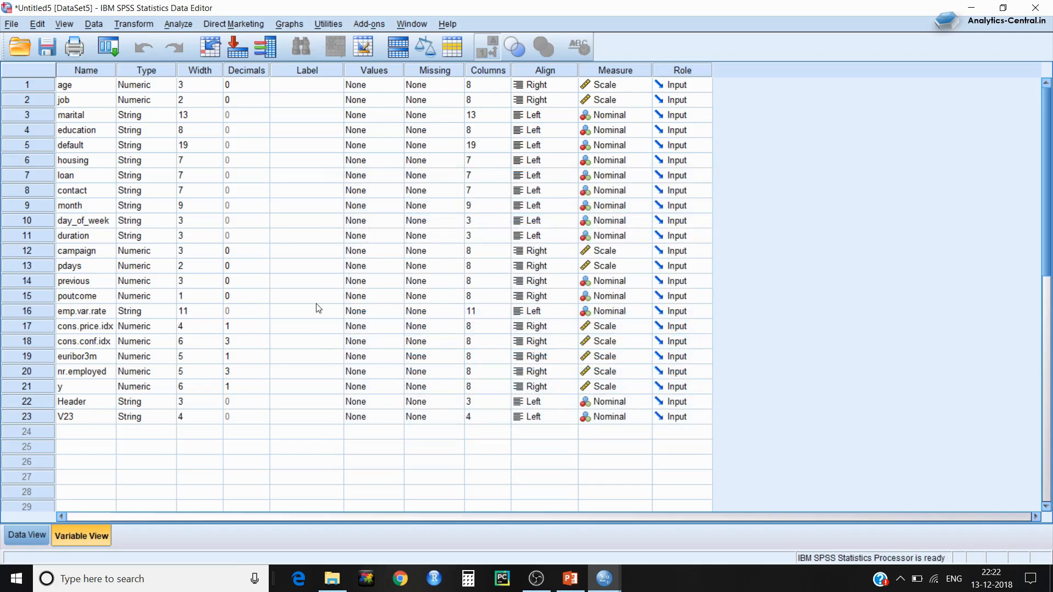
{"action": "left_click", "coordinate": [333, 580]}
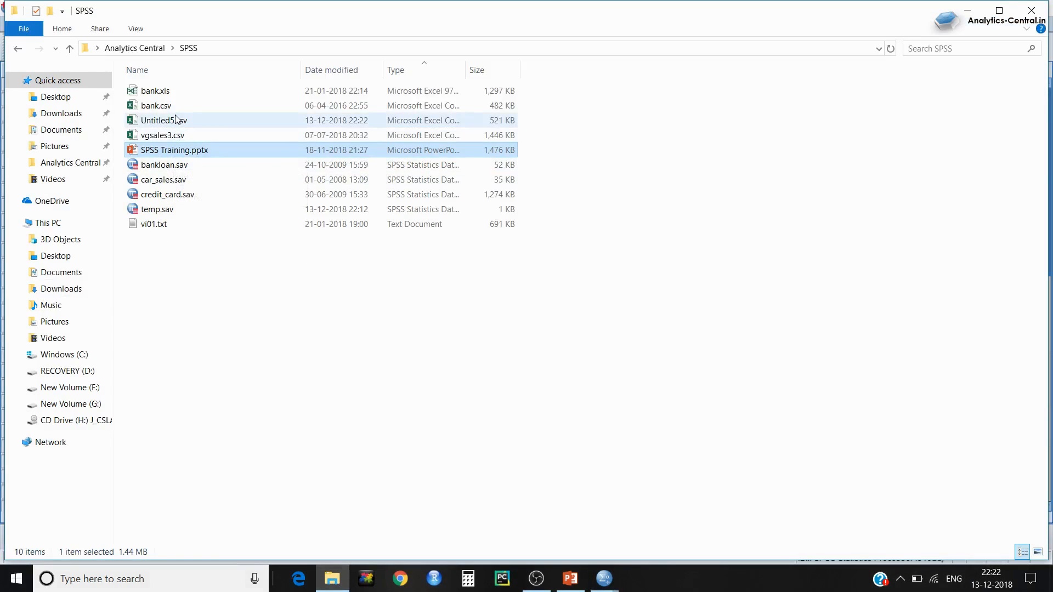
{"action": "left_click", "coordinate": [176, 119]}
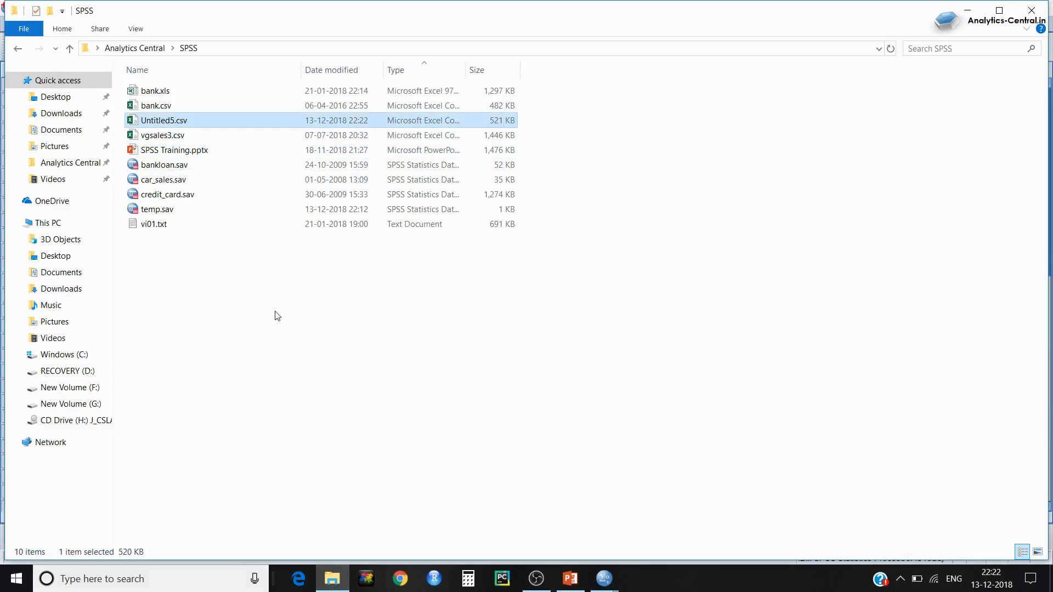
Step: Switch back to SPSS and activate the Untitled3 dataset window
{"action": "left_click", "coordinate": [604, 579]}
{"action": "left_click", "coordinate": [514, 485]}
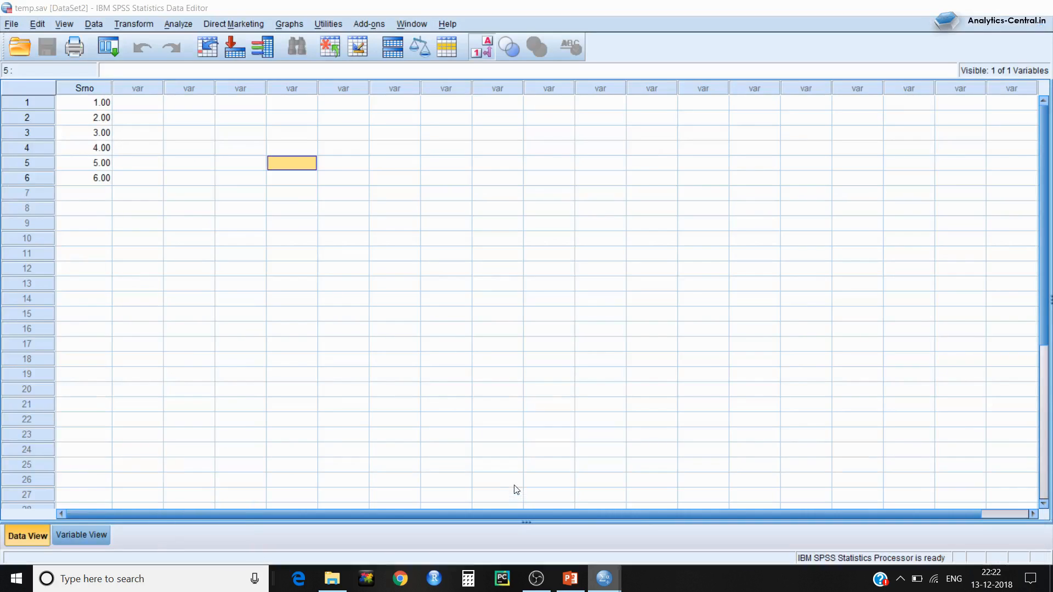
{"action": "left_click", "coordinate": [605, 587]}
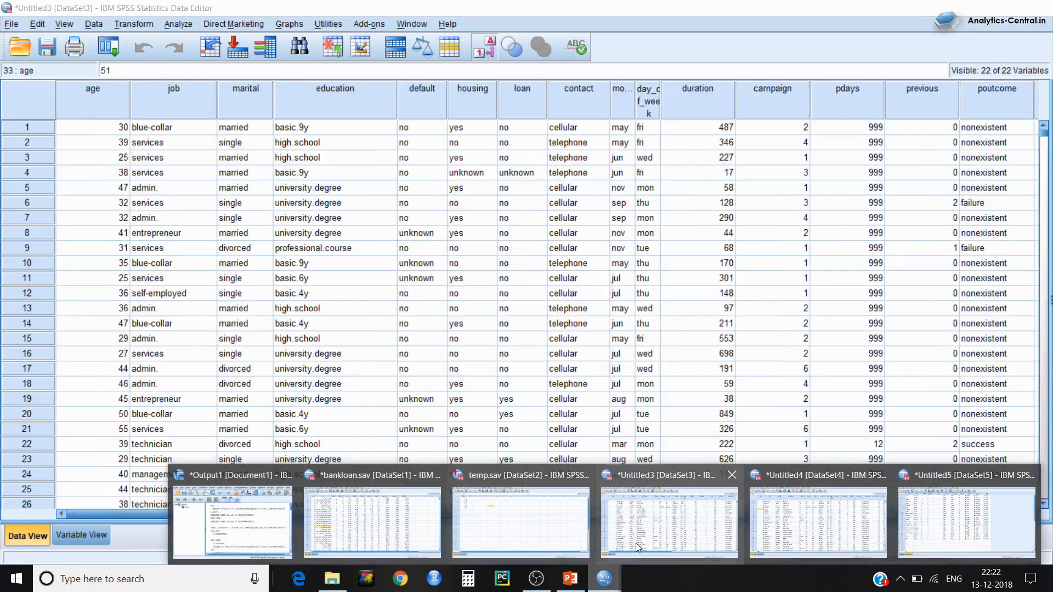
{"action": "left_click", "coordinate": [637, 543]}
Step: View the ODBC data sources offered by the Export to Database Wizard, and cancel the wizard
{"action": "left_click", "coordinate": [8, 24]}
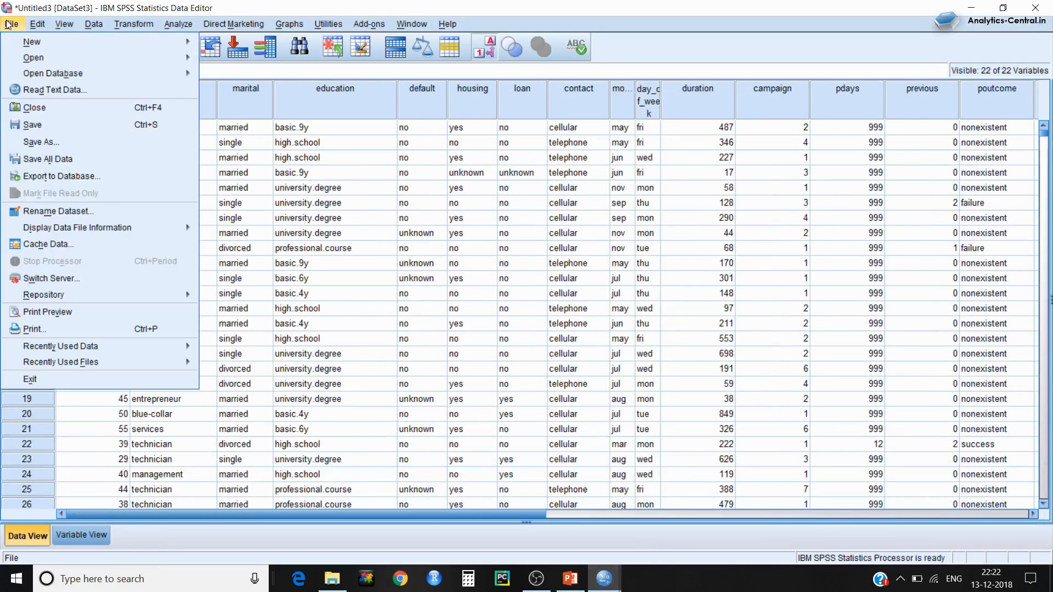
{"action": "left_click", "coordinate": [87, 179]}
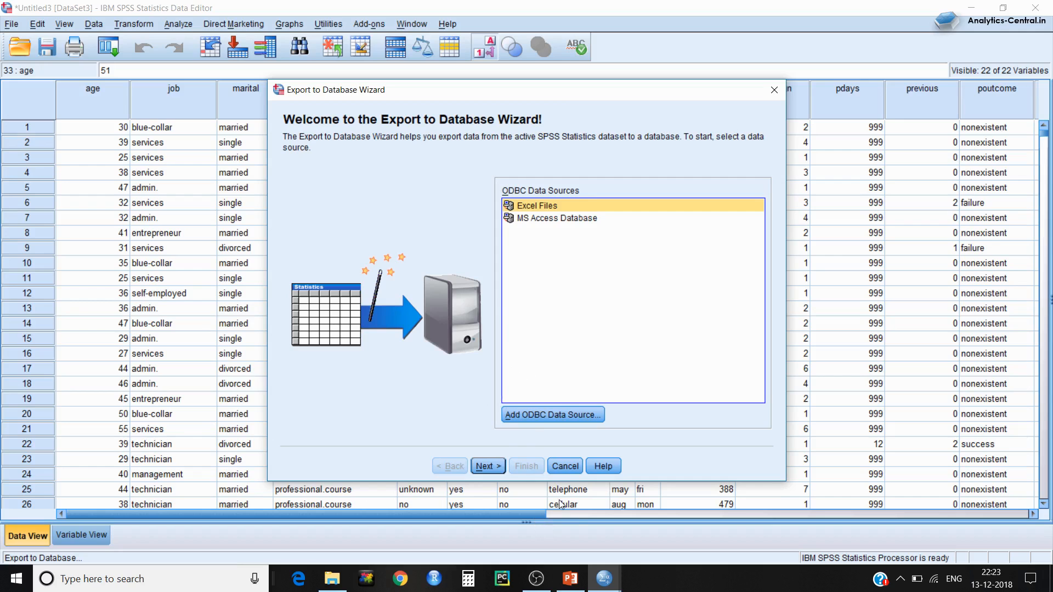
{"action": "left_click", "coordinate": [565, 467]}
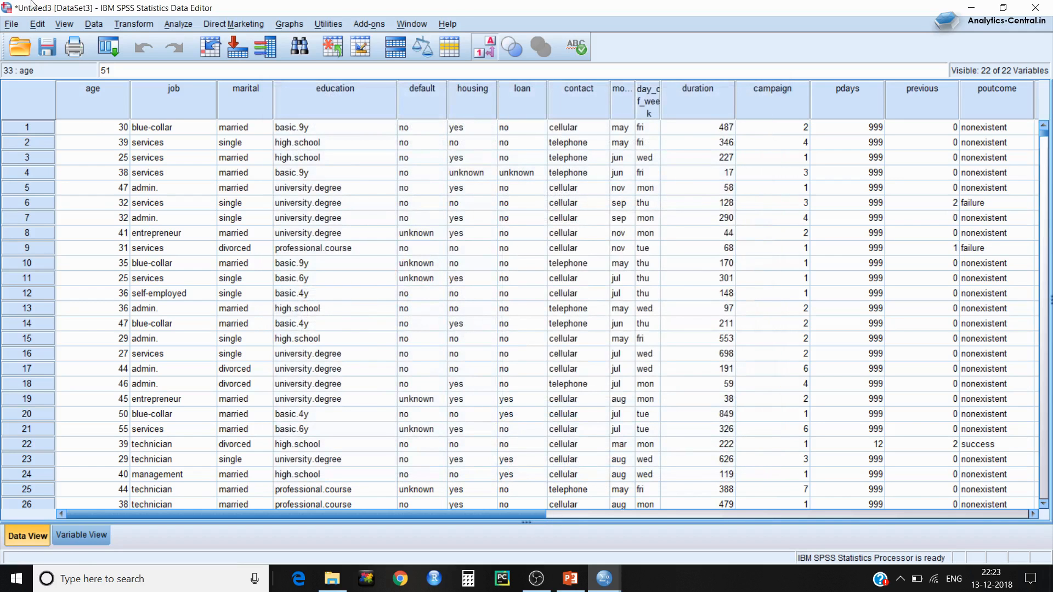
Step: View the Rename Dataset dialog for the Untitled3 dataset, and cancel it without entering a new name
{"action": "left_click", "coordinate": [9, 26]}
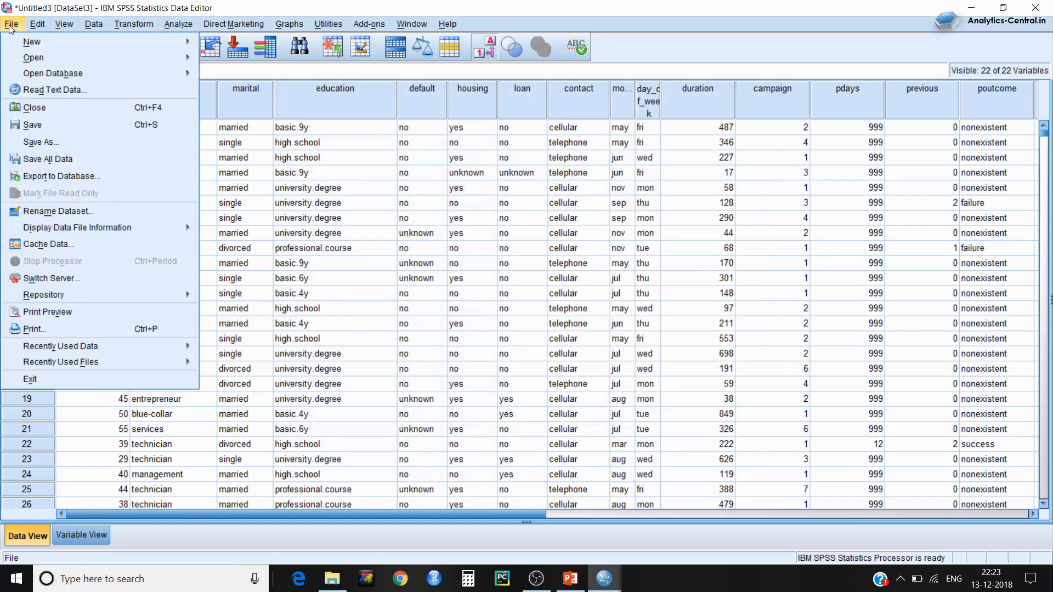
{"action": "left_click", "coordinate": [85, 212]}
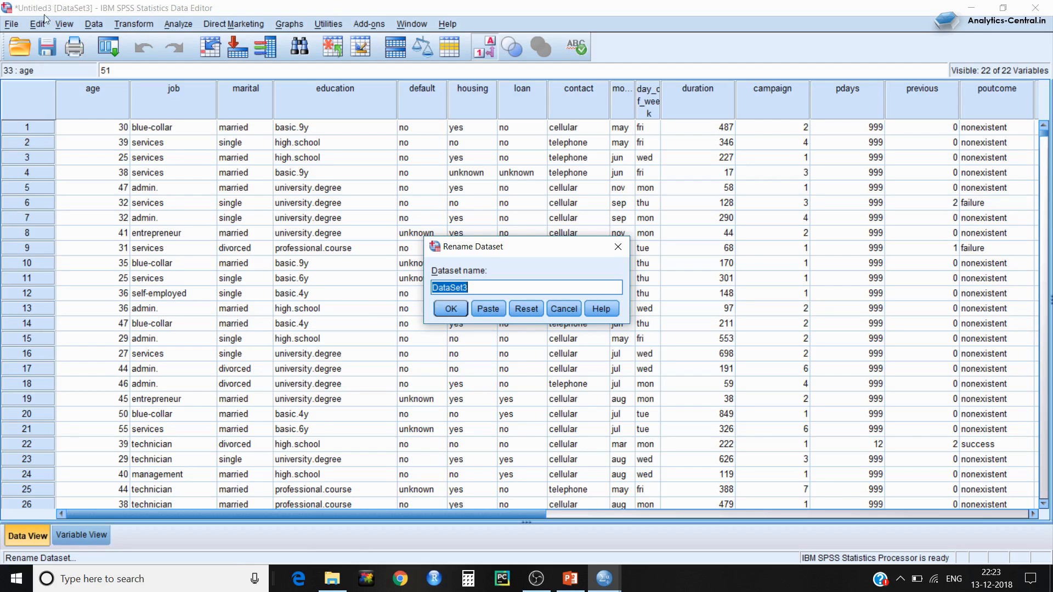
{"action": "left_click", "coordinate": [474, 290]}
{"action": "left_click", "coordinate": [562, 309]}
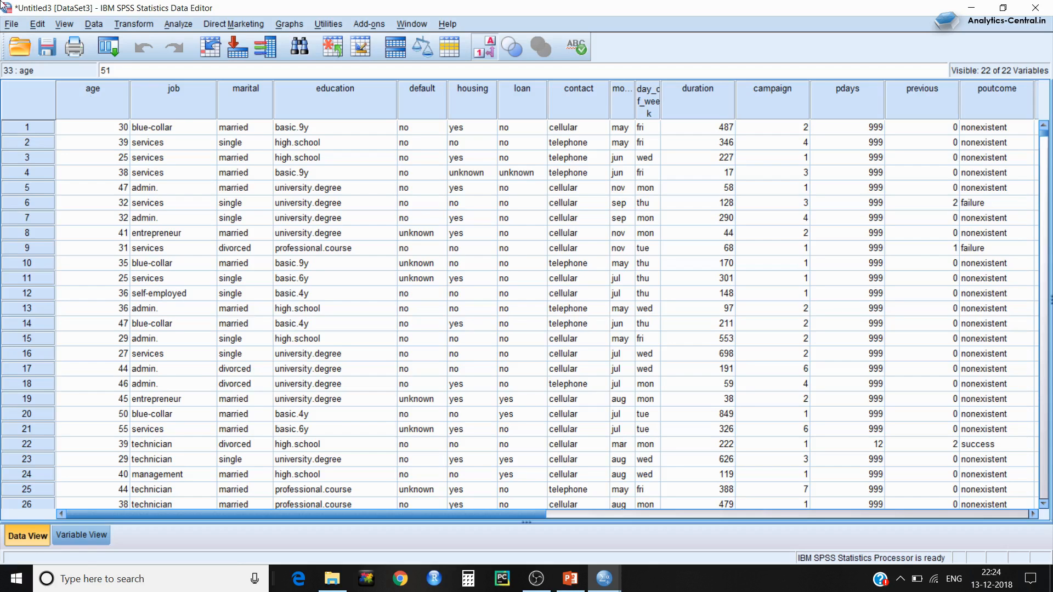
Step: Display the data file information for the working file Untitled3
{"action": "left_click", "coordinate": [14, 24]}
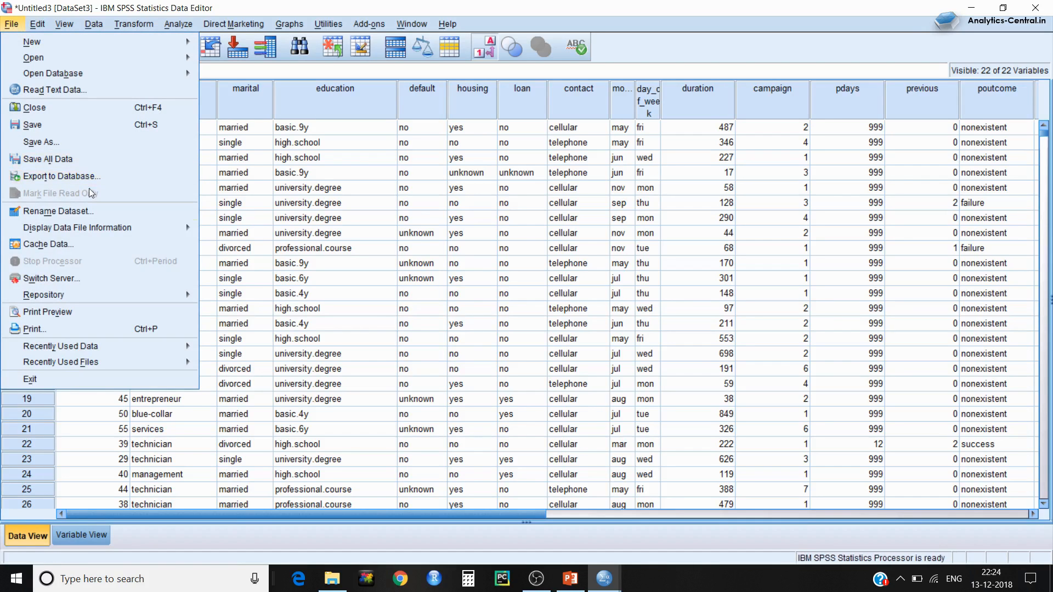
{"action": "mouse_move", "coordinate": [90, 233]}
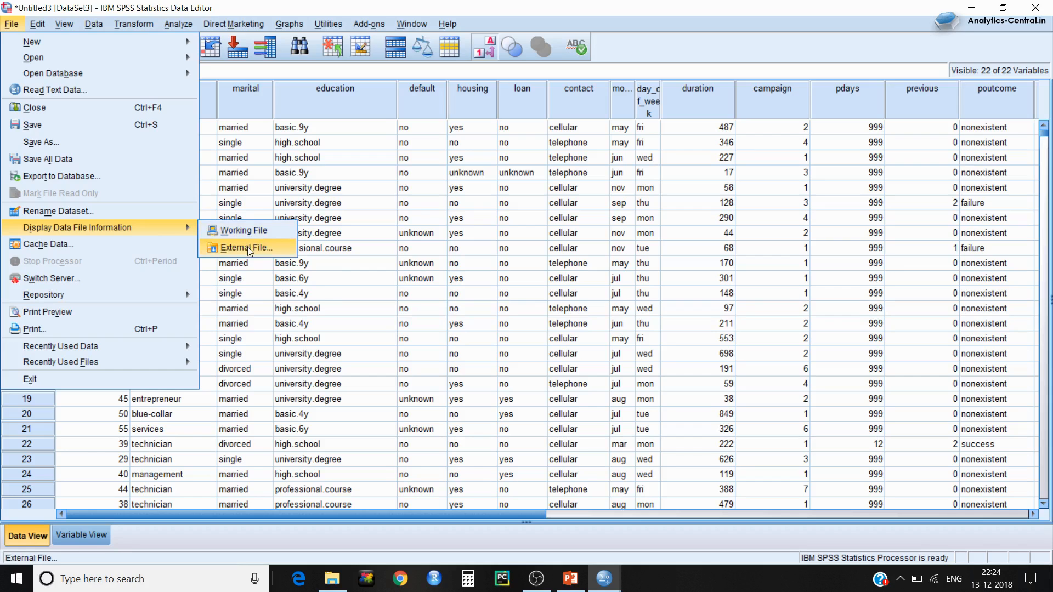
{"action": "left_click", "coordinate": [256, 231]}
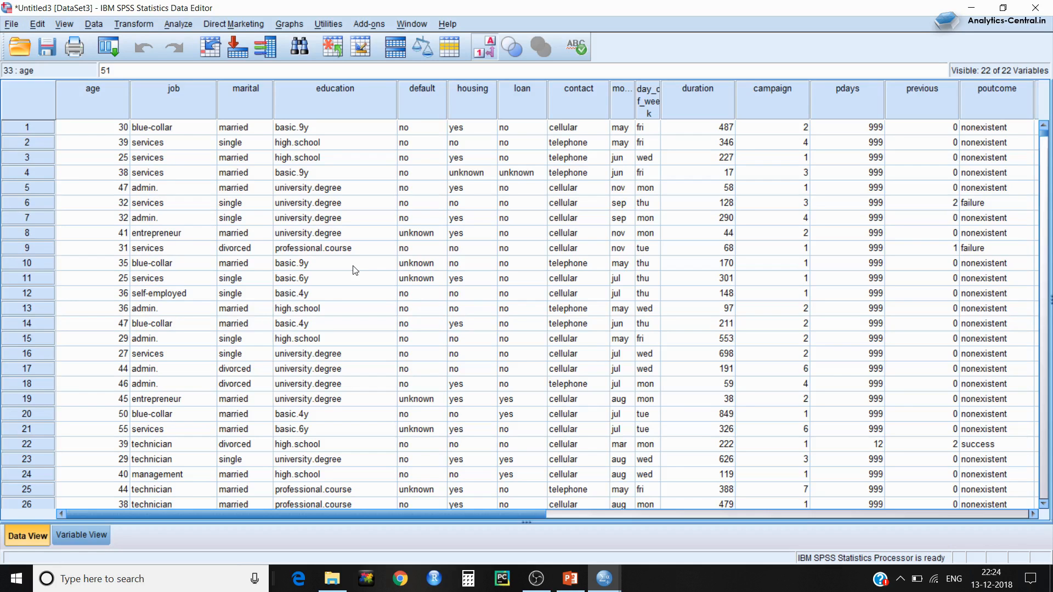
Step: Maximize the Output1 viewer window and examine its command log and the File Information output for DataSet3
{"action": "left_click", "coordinate": [605, 579]}
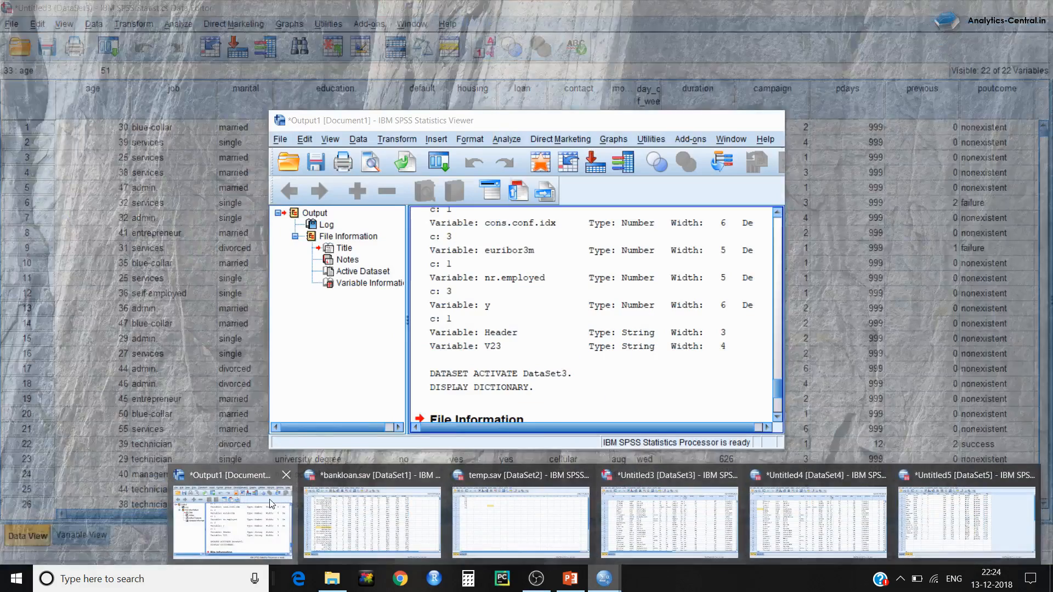
{"action": "left_click", "coordinate": [270, 501]}
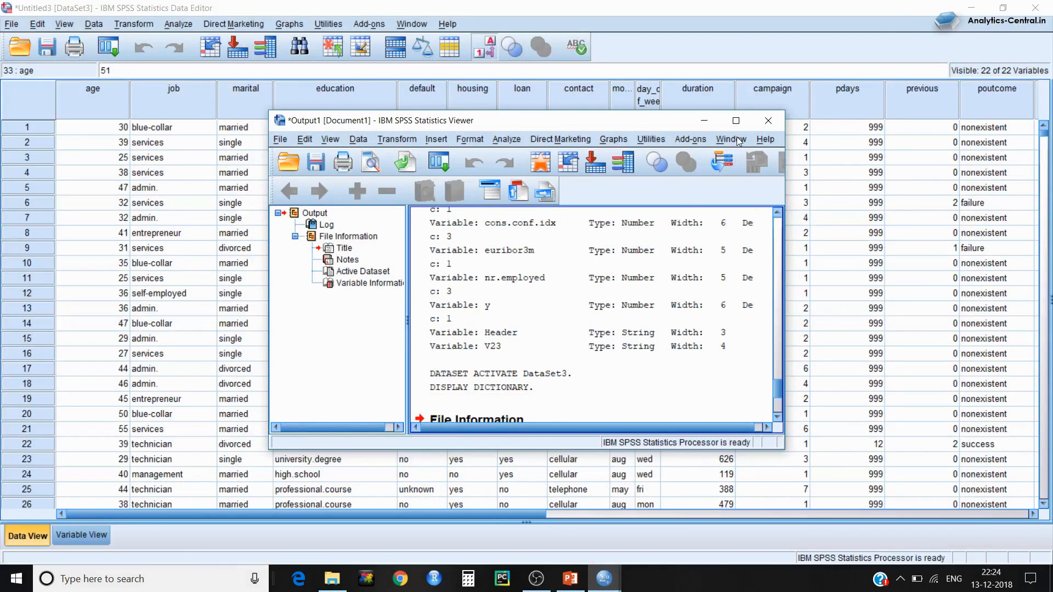
{"action": "left_click", "coordinate": [737, 120]}
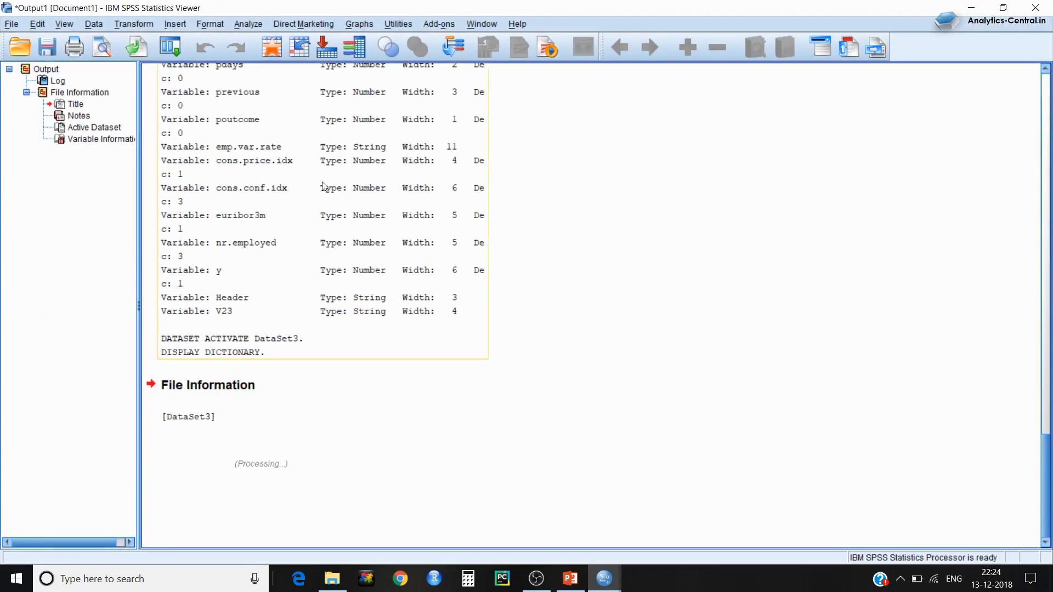
{"action": "scroll", "coordinate": [324, 216], "scroll_direction": "up", "scroll_amount": 5}
{"action": "scroll", "coordinate": [261, 338], "scroll_direction": "up", "scroll_amount": 7}
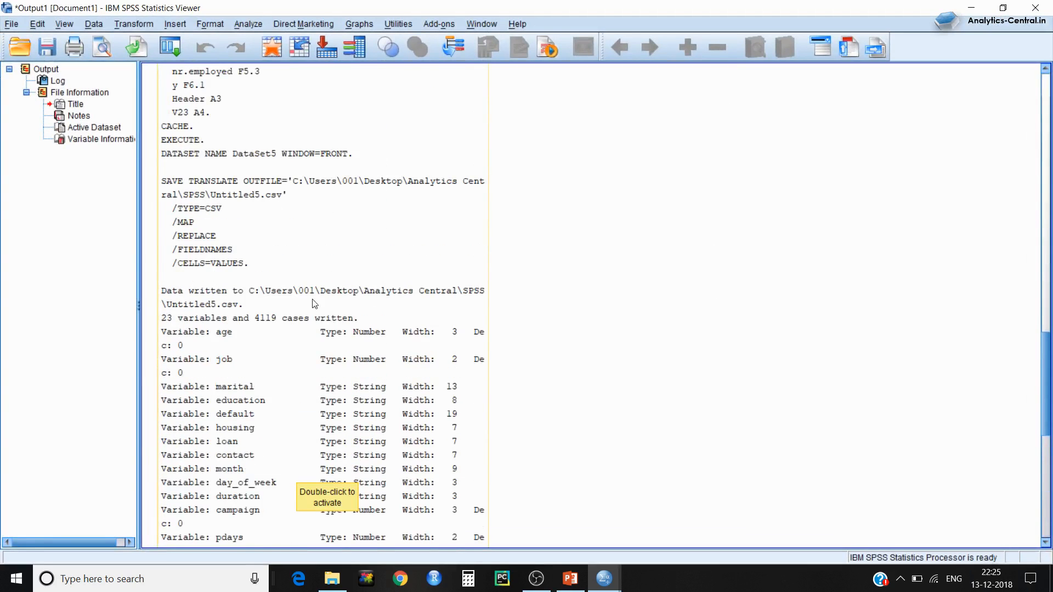
{"action": "scroll", "coordinate": [314, 310], "scroll_direction": "down", "scroll_amount": 7}
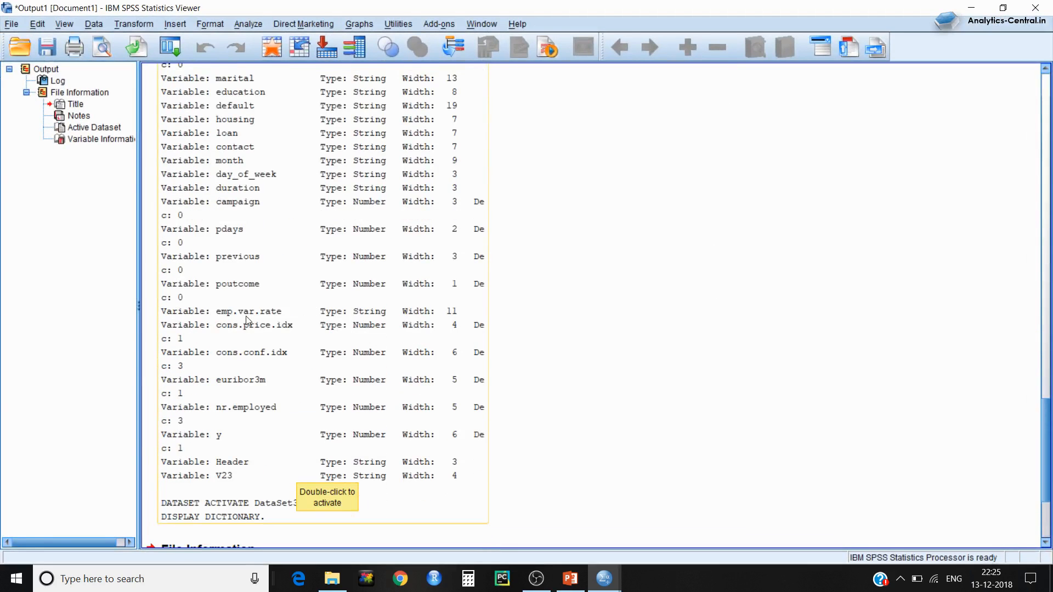
{"action": "scroll", "coordinate": [248, 321], "scroll_direction": "down", "scroll_amount": 3}
{"action": "scroll", "coordinate": [386, 324], "scroll_direction": "down", "scroll_amount": 1}
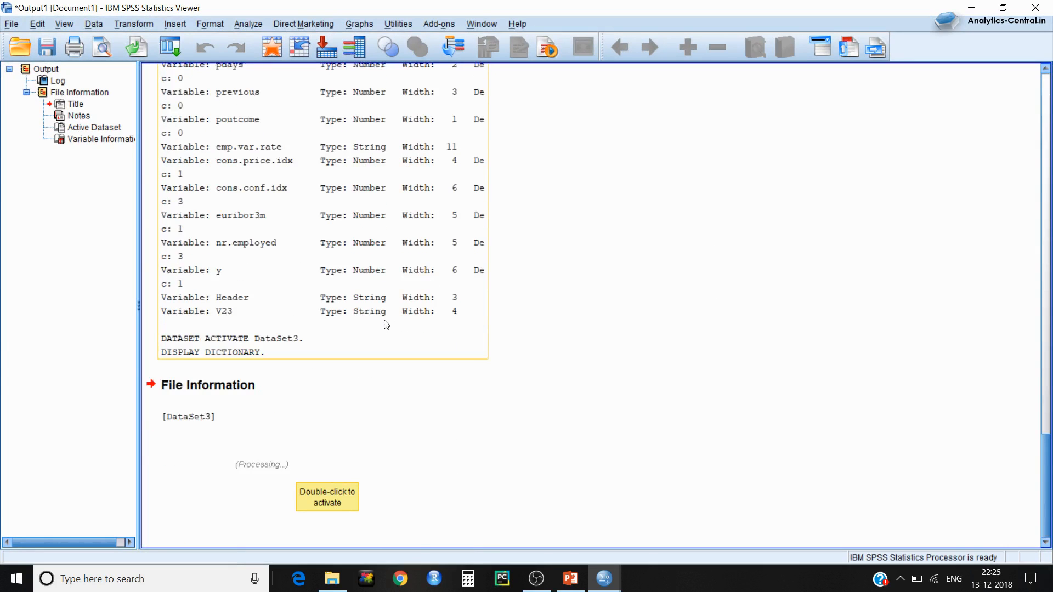
{"action": "scroll", "coordinate": [320, 482], "scroll_direction": "up", "scroll_amount": 20}
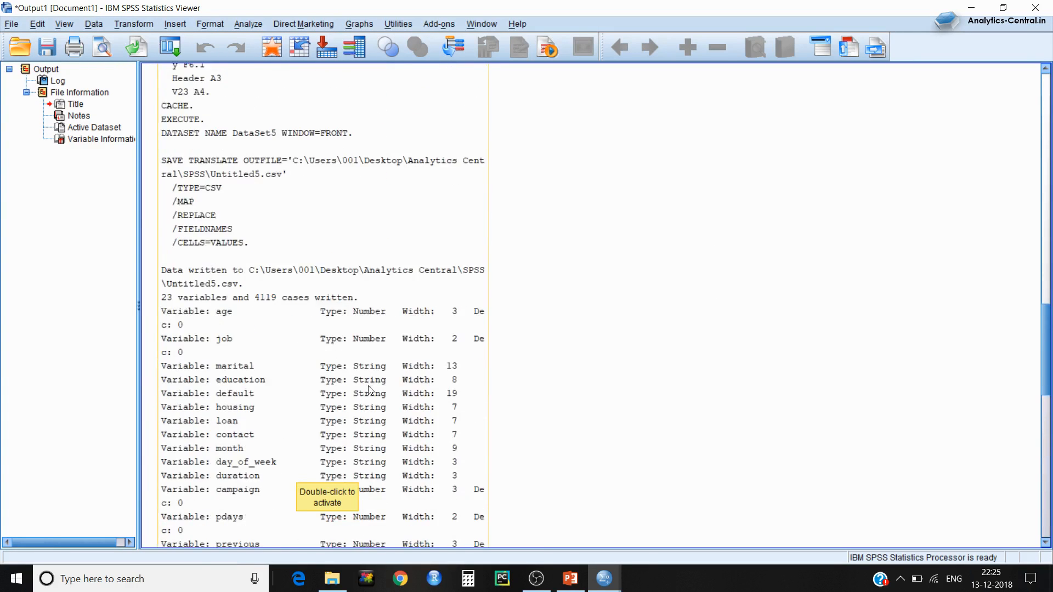
{"action": "scroll", "coordinate": [320, 483], "scroll_direction": "up", "scroll_amount": 10}
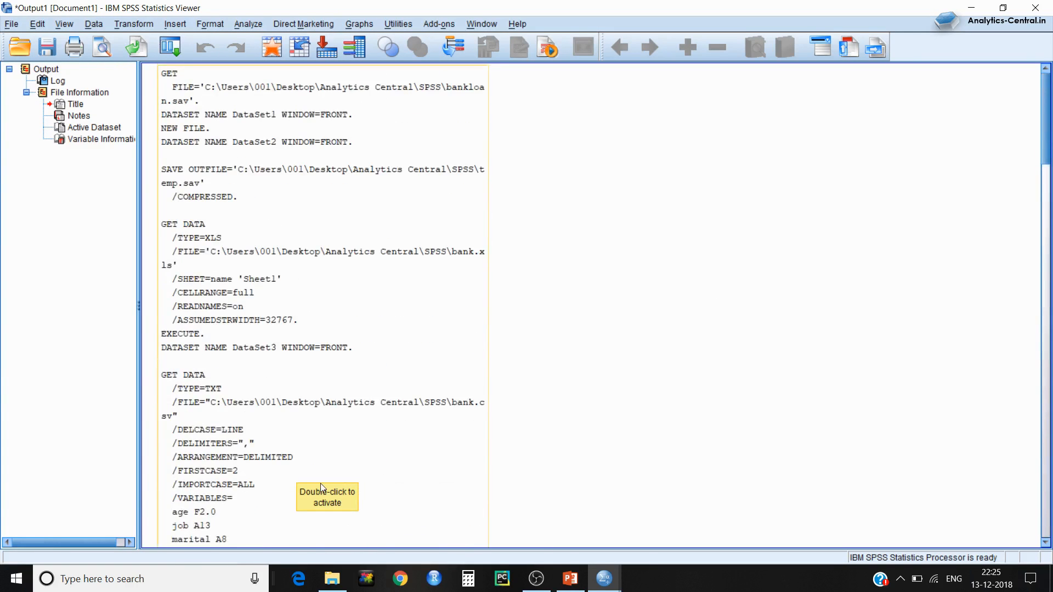
Step: Switch from the output viewer to the bankloan.sav dataset window
{"action": "left_click", "coordinate": [12, 24]}
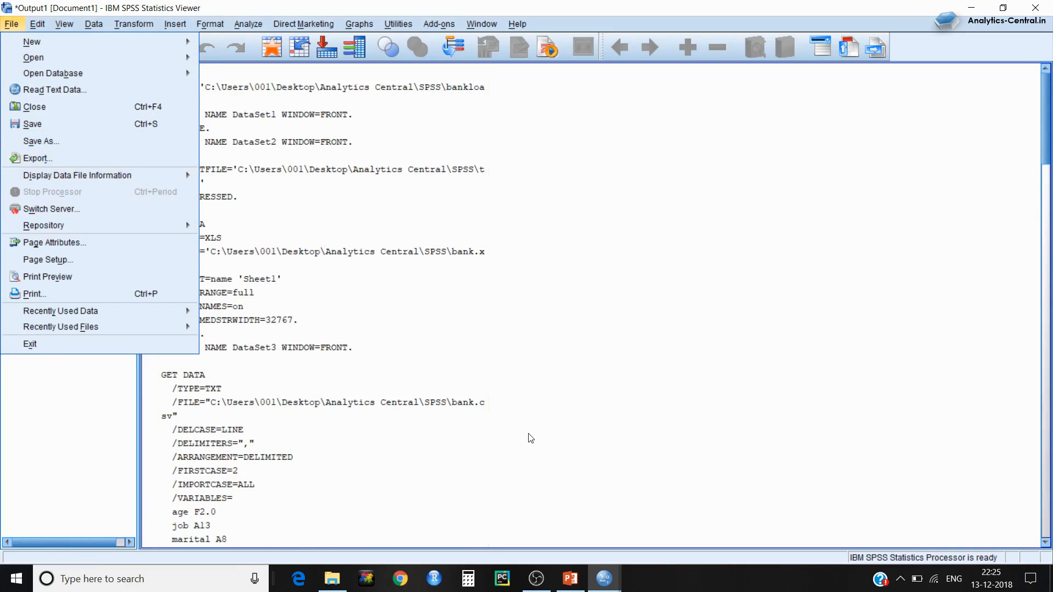
{"action": "left_click", "coordinate": [602, 582]}
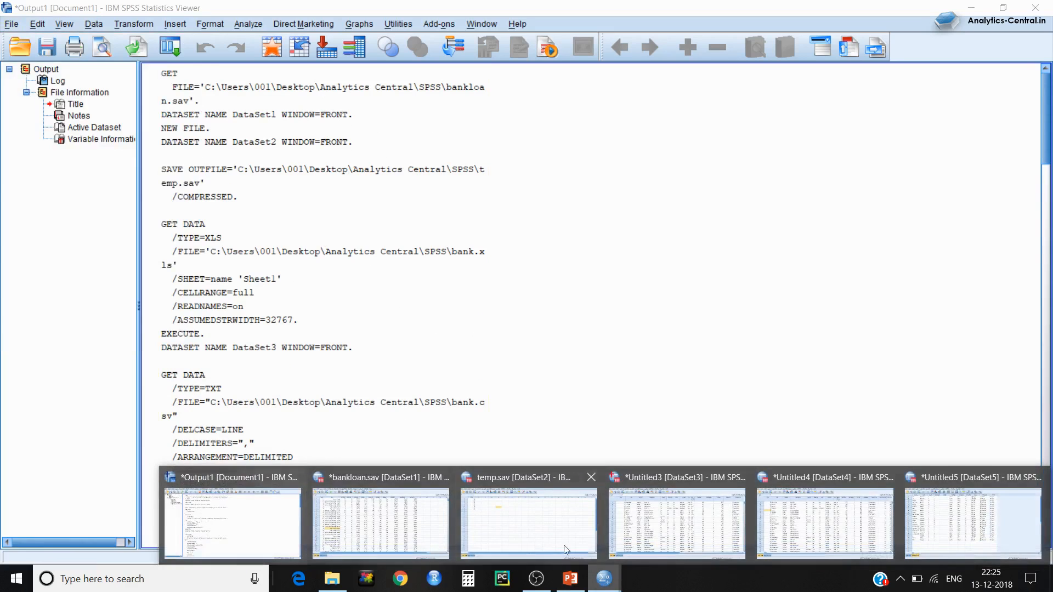
{"action": "left_click", "coordinate": [410, 520]}
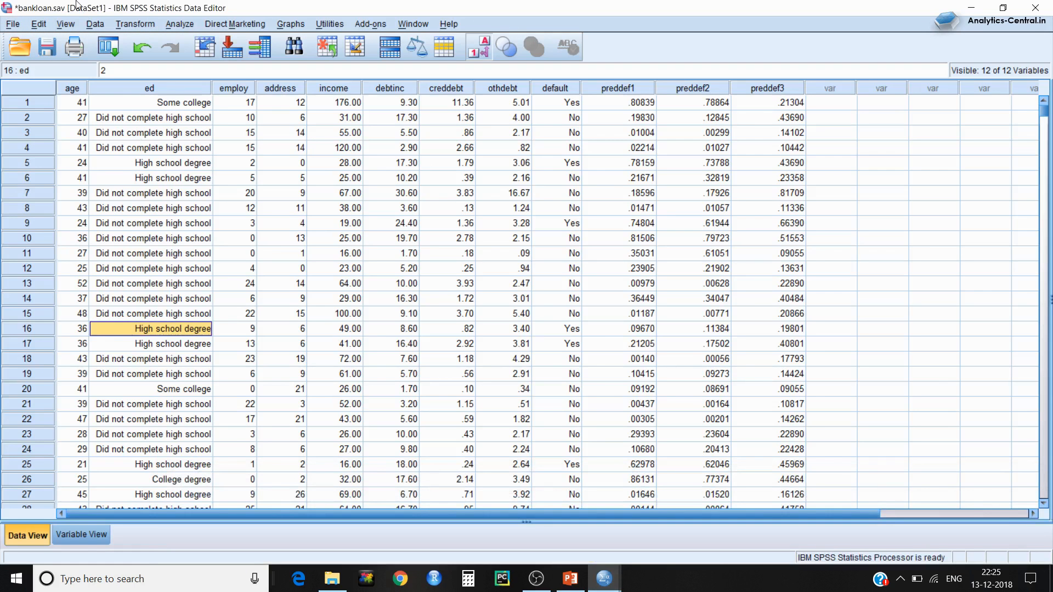
Step: Review the file-handling commands for the bankloan.sav dataset, including recently used data, data file information and the file types available to open
{"action": "left_click", "coordinate": [12, 24]}
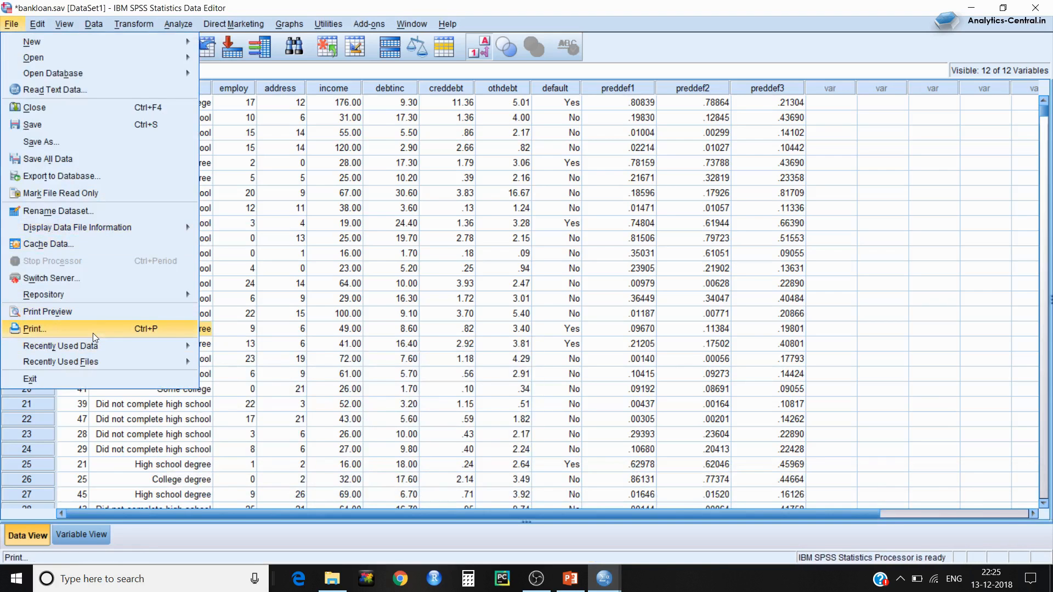
{"action": "mouse_move", "coordinate": [99, 348]}
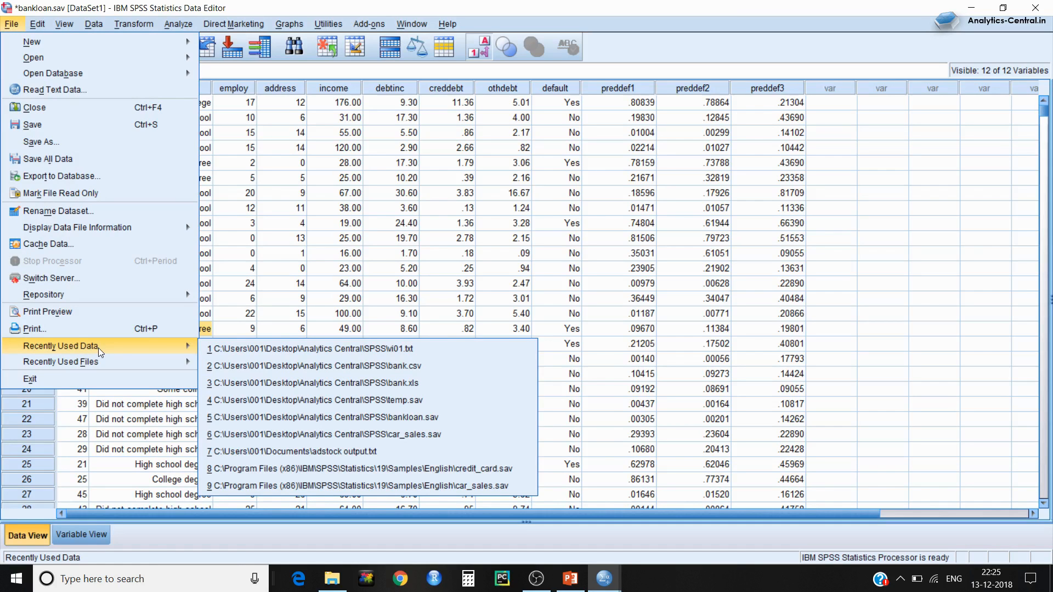
{"action": "mouse_move", "coordinate": [104, 367]}
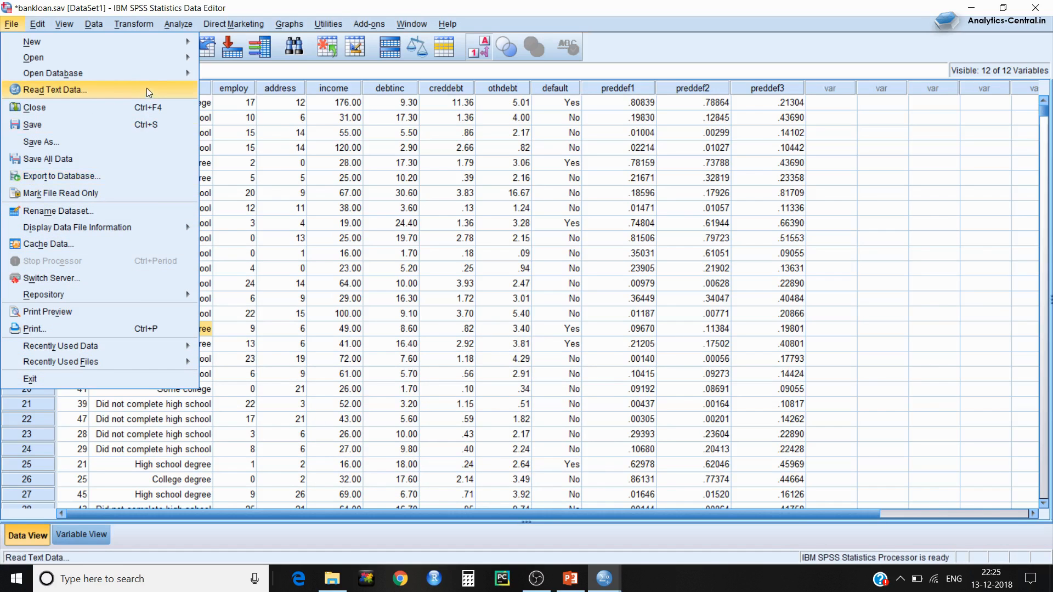
{"action": "mouse_move", "coordinate": [152, 73]}
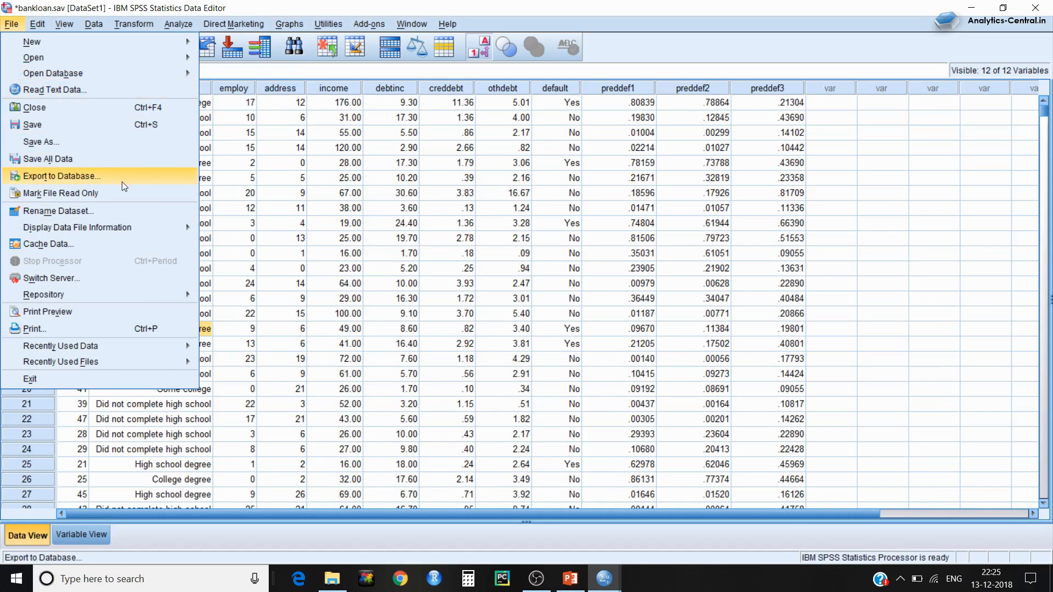
{"action": "mouse_move", "coordinate": [135, 224]}
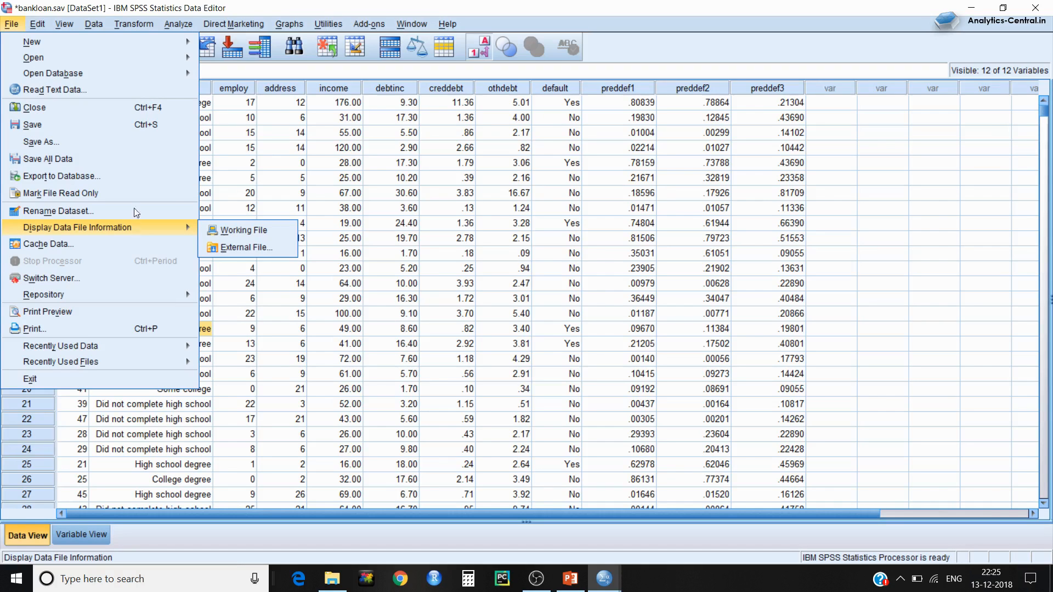
{"action": "mouse_move", "coordinate": [134, 57]}
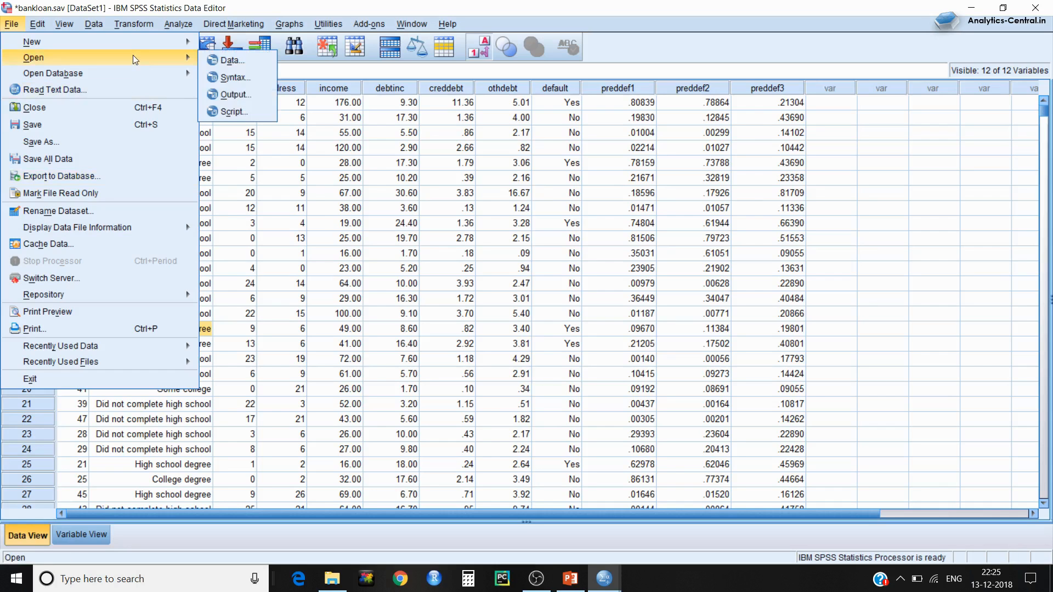
{"action": "left_click", "coordinate": [282, 178]}
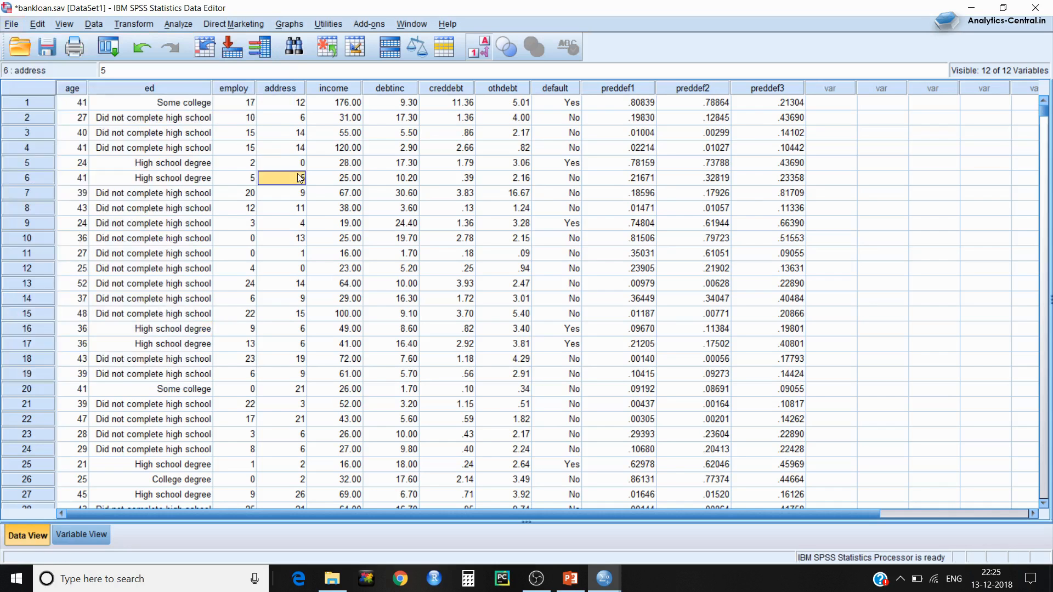
{"action": "left_click", "coordinate": [291, 148]}
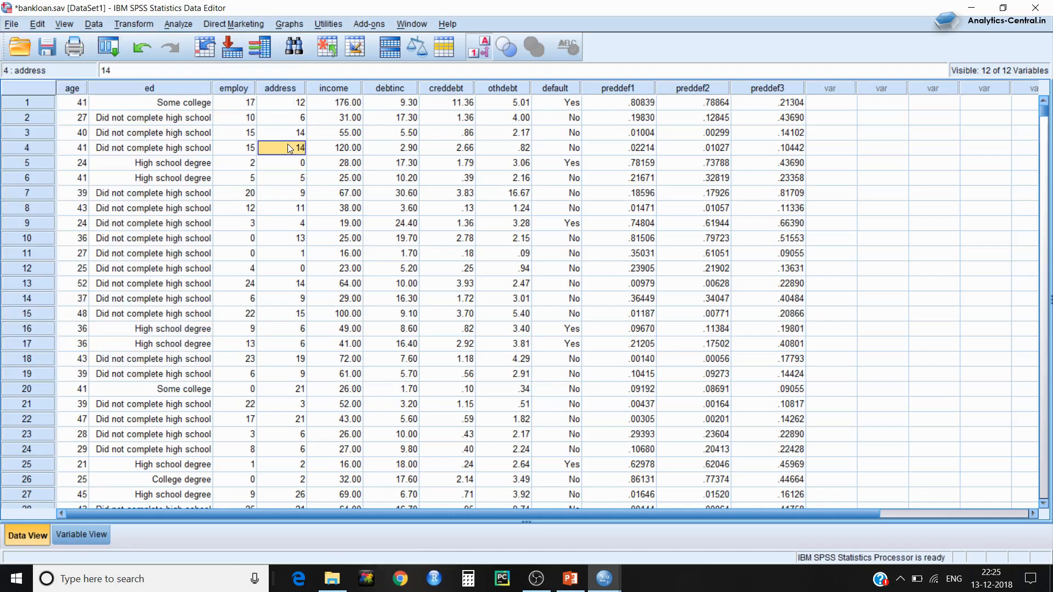
{"action": "left_click", "coordinate": [11, 25]}
{"action": "mouse_move", "coordinate": [41, 64]}
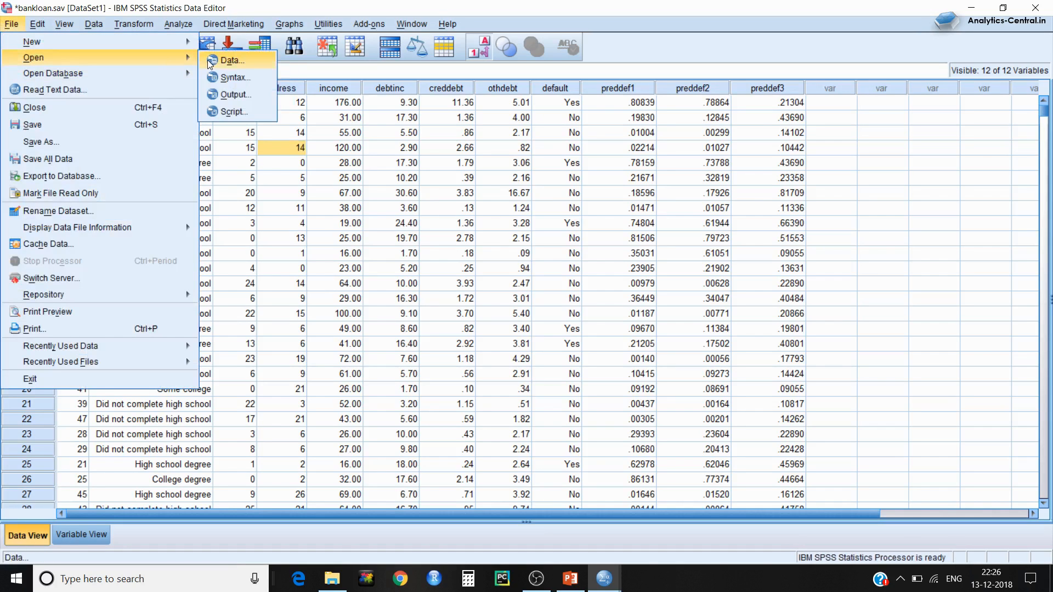